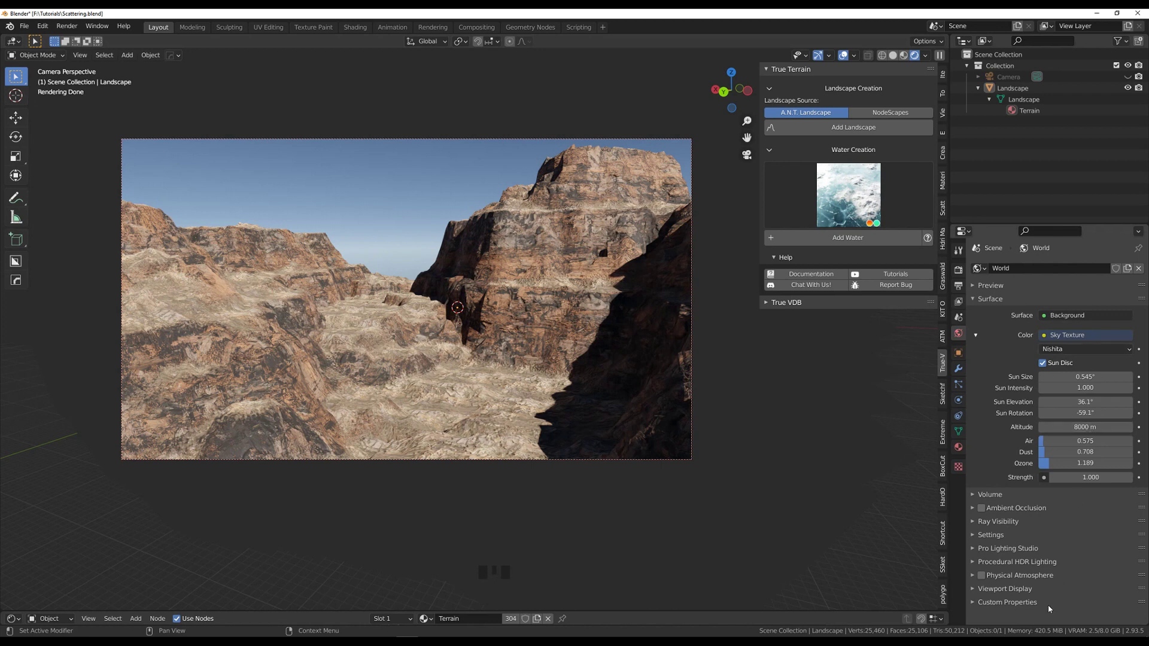
Show the render color management settings, select the landscape, and display the Cliffs node of its terrain shader
click(958, 270)
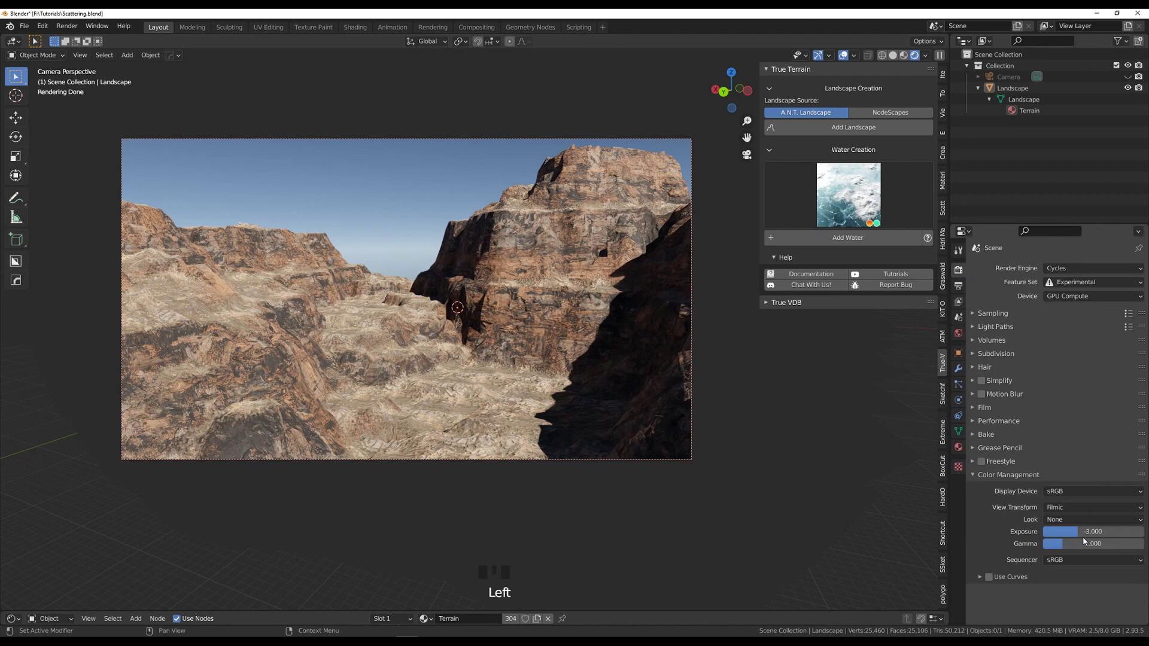
click(608, 336)
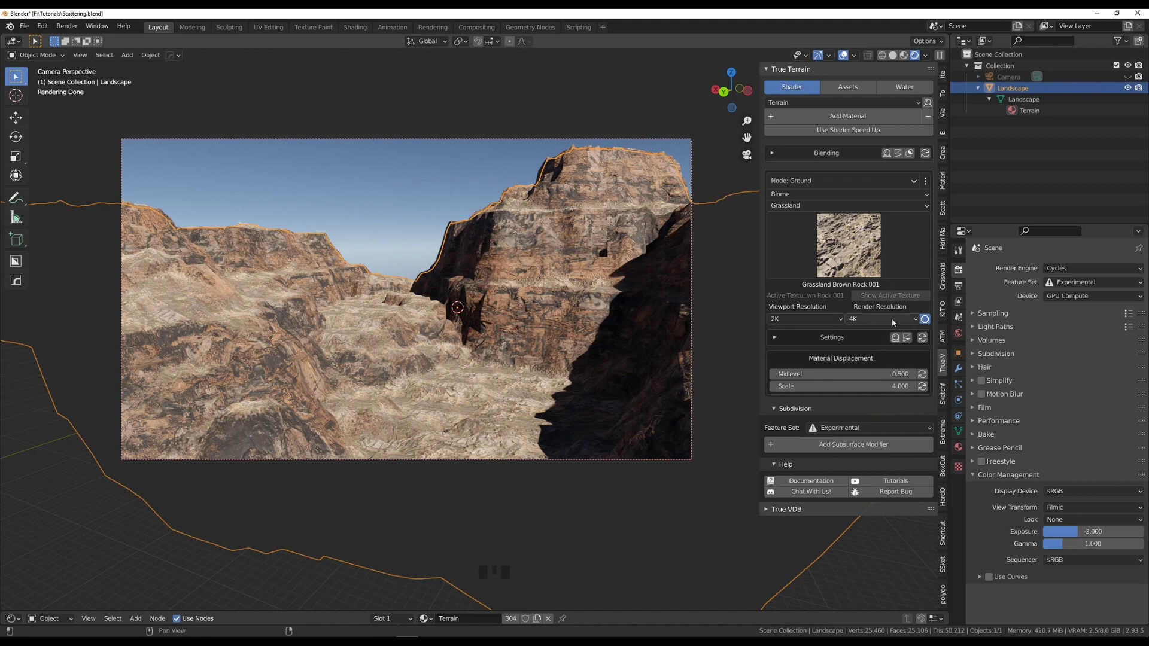
click(820, 180)
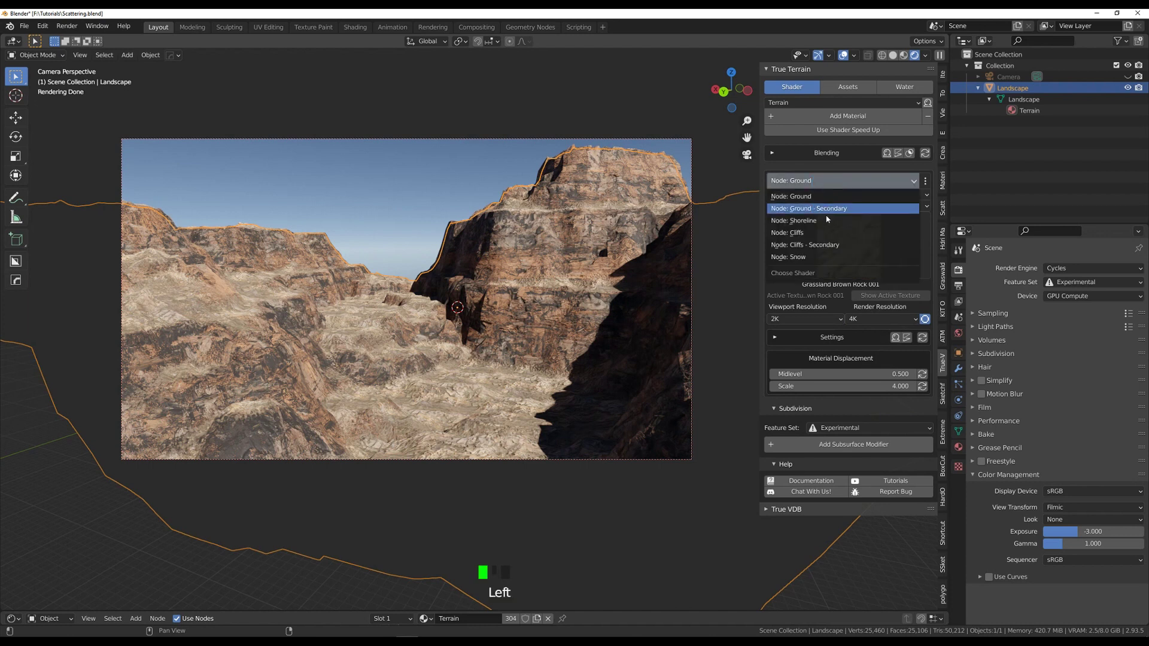
click(820, 233)
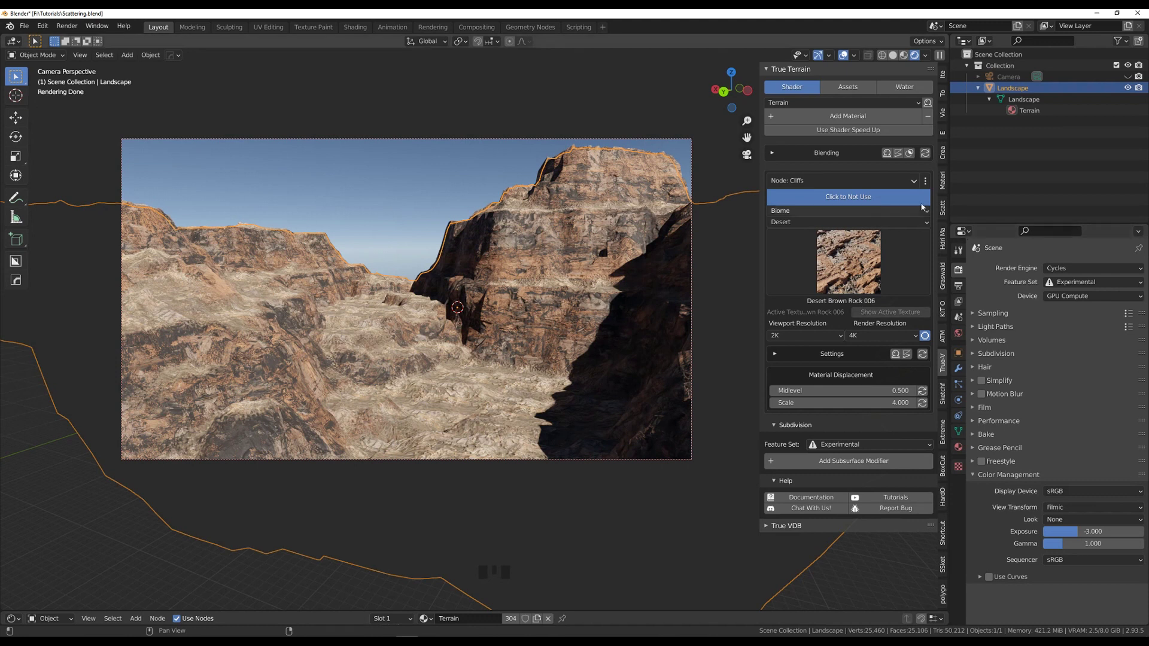
Scatter Ash Trees from the Trees particle type at Low detail over the landscape
click(849, 88)
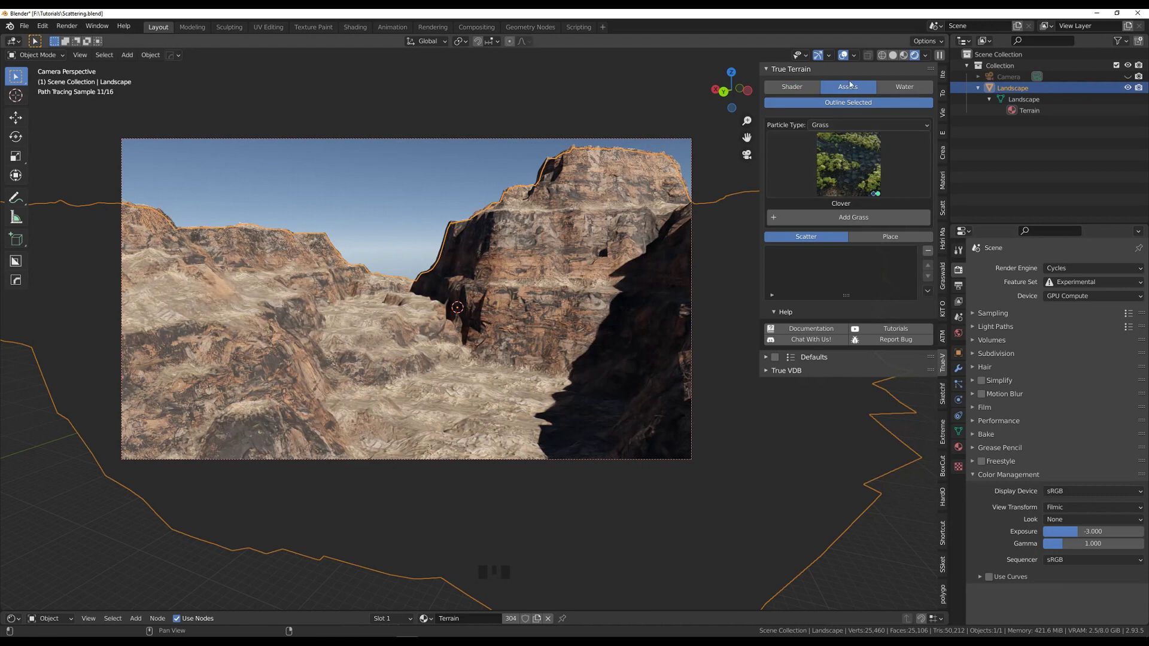
click(840, 124)
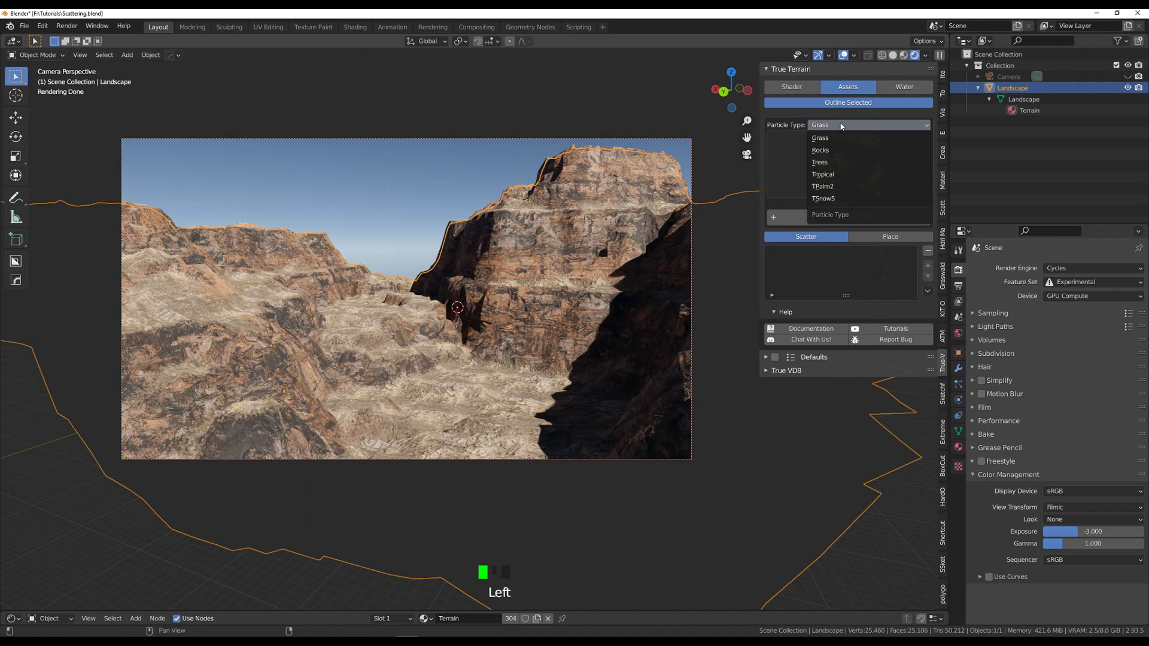
click(837, 162)
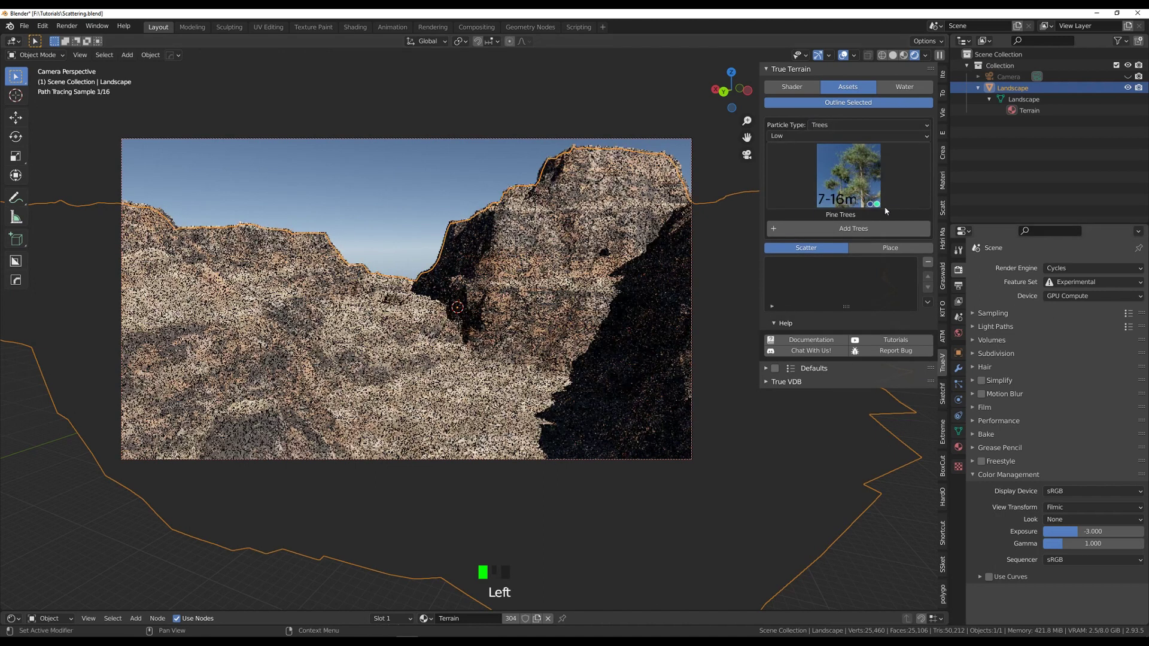
click(856, 167)
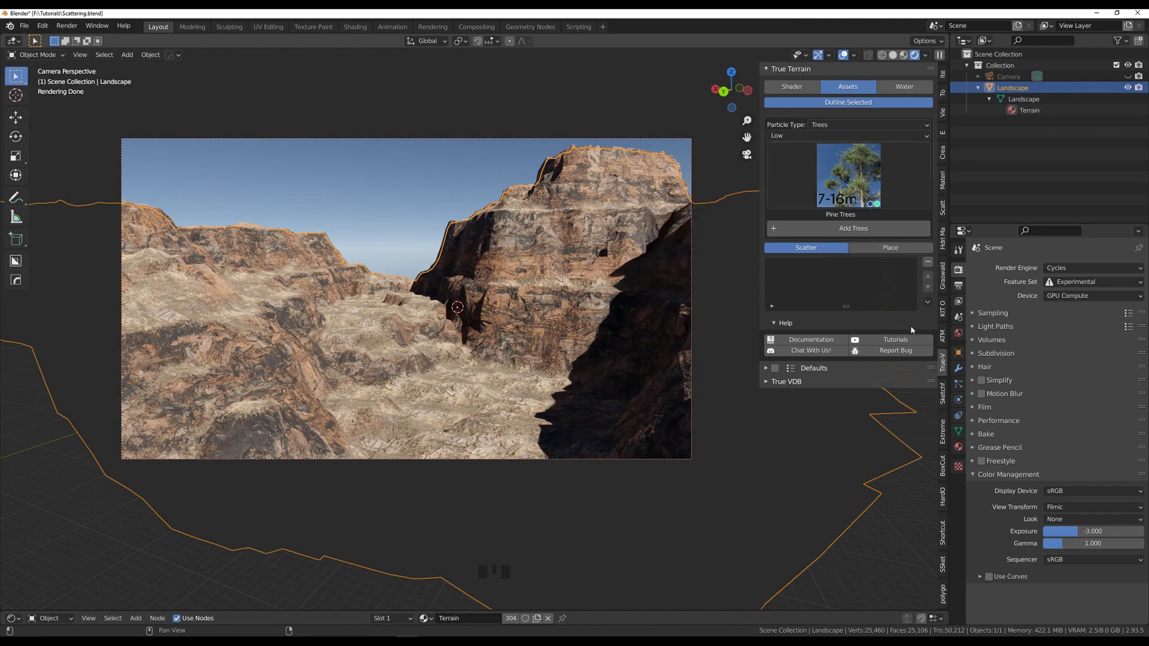
click(841, 170)
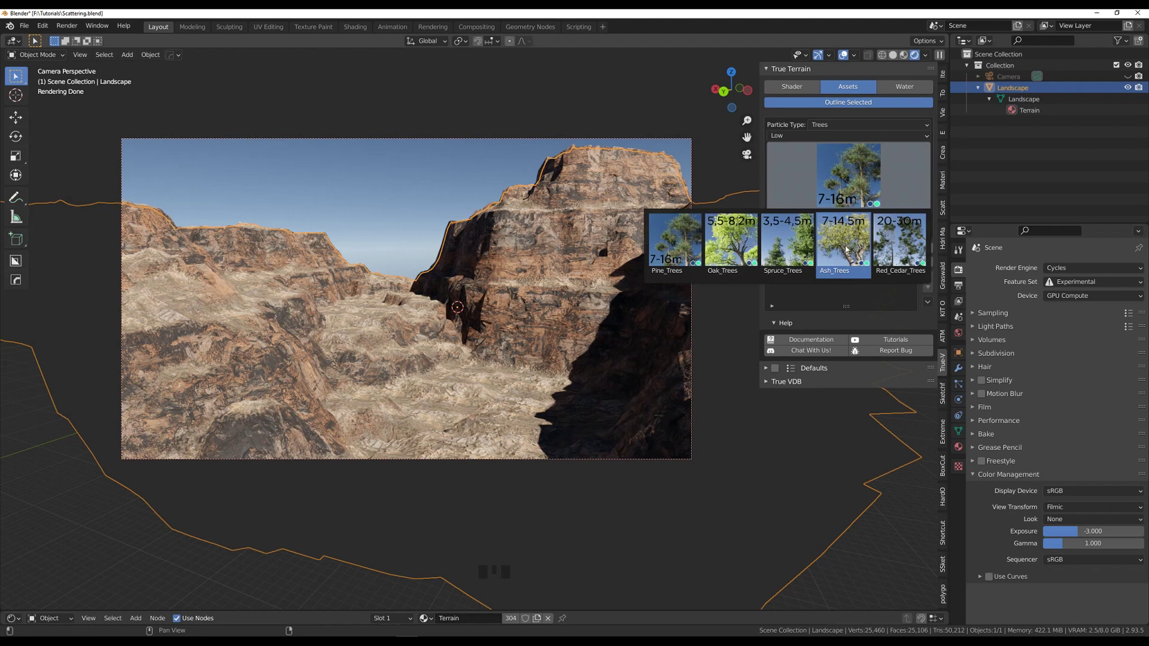
click(845, 248)
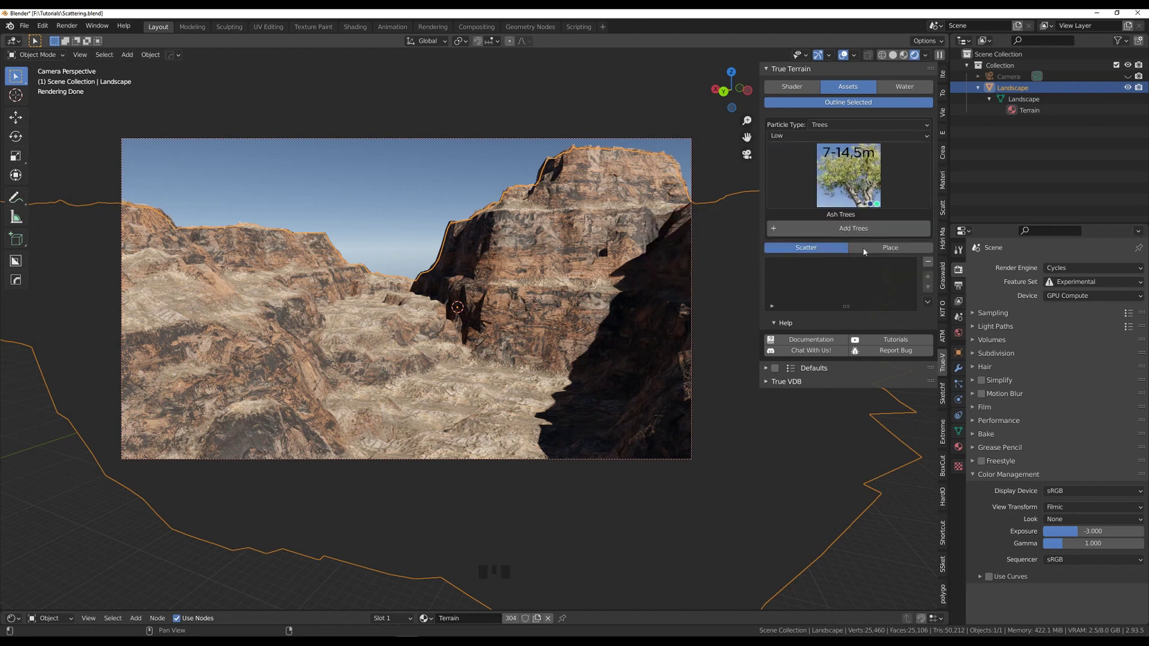
click(858, 233)
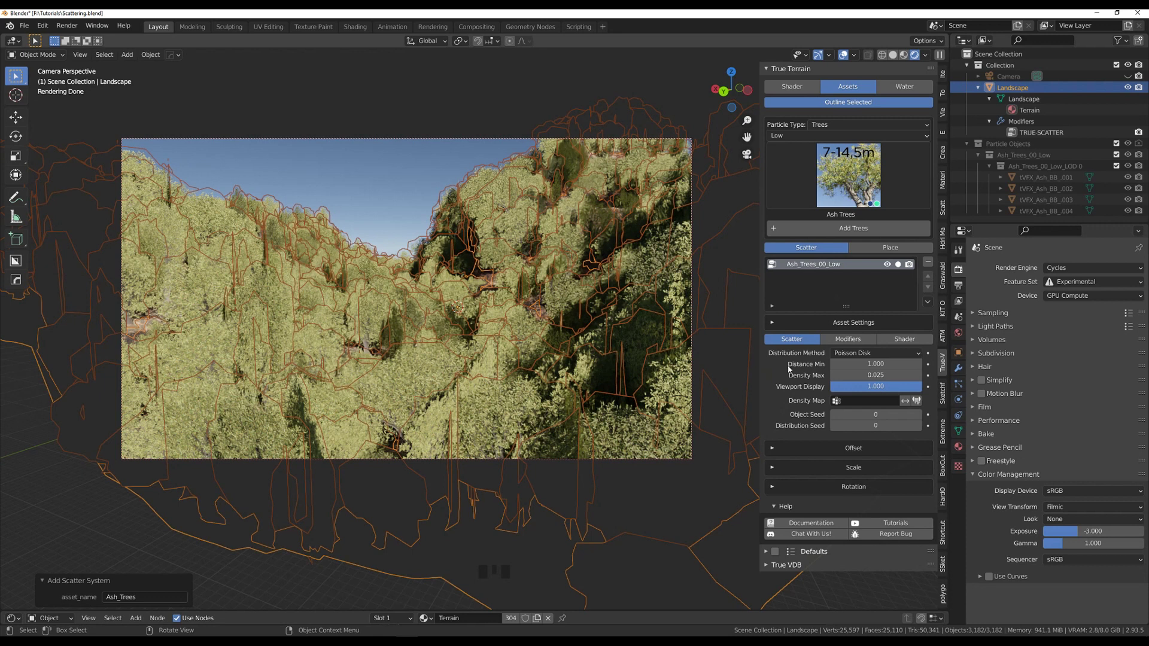
Switch the viewport to solid shading and set the ash tree scatter's Density Max to 0.015
click(893, 54)
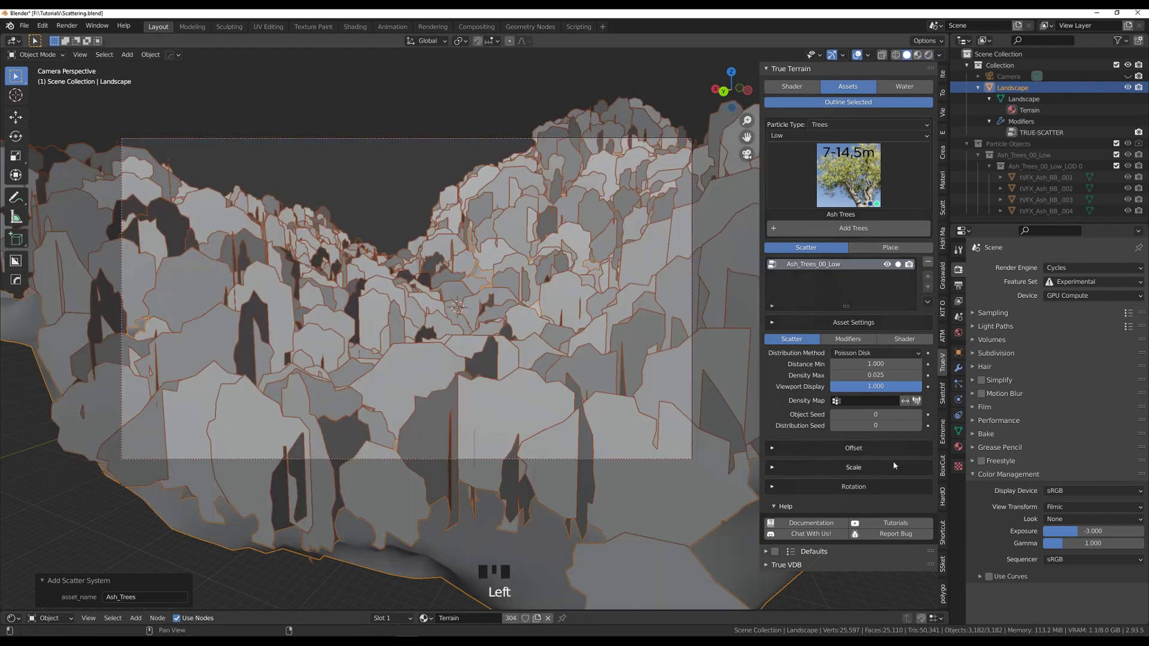
click(876, 375)
key(End)
key(Left)
text(1)
key(Return)
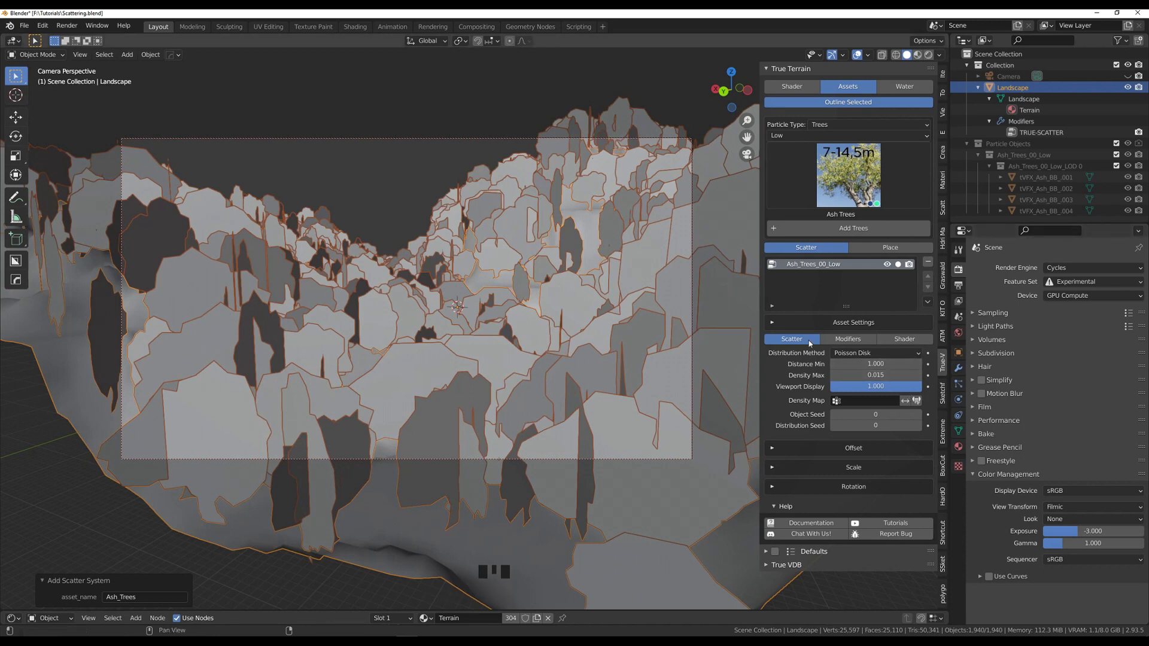
Add a Camera Mask modifier to the ash tree scatter and use Camera as its culling camera
click(844, 342)
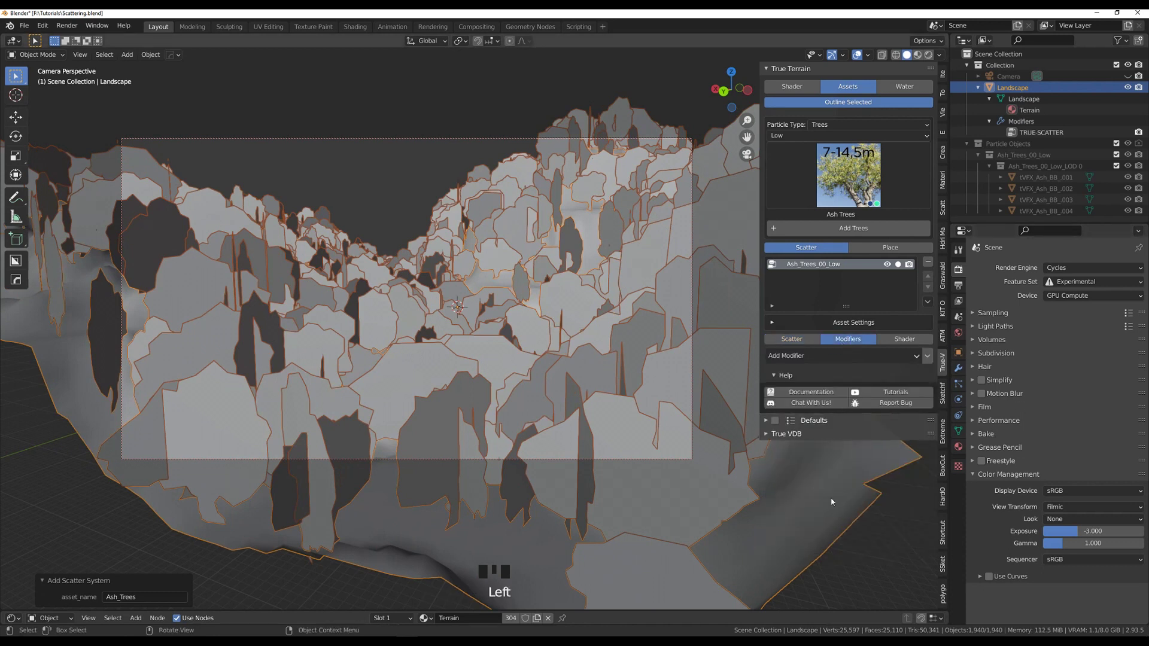
click(804, 356)
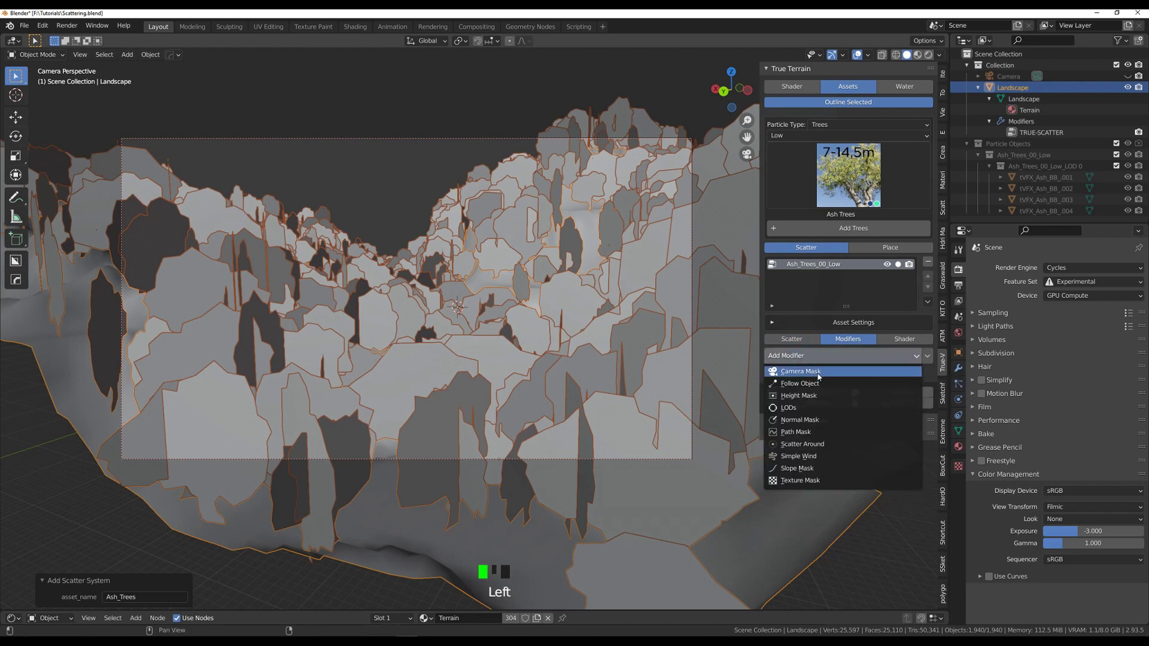
click(818, 372)
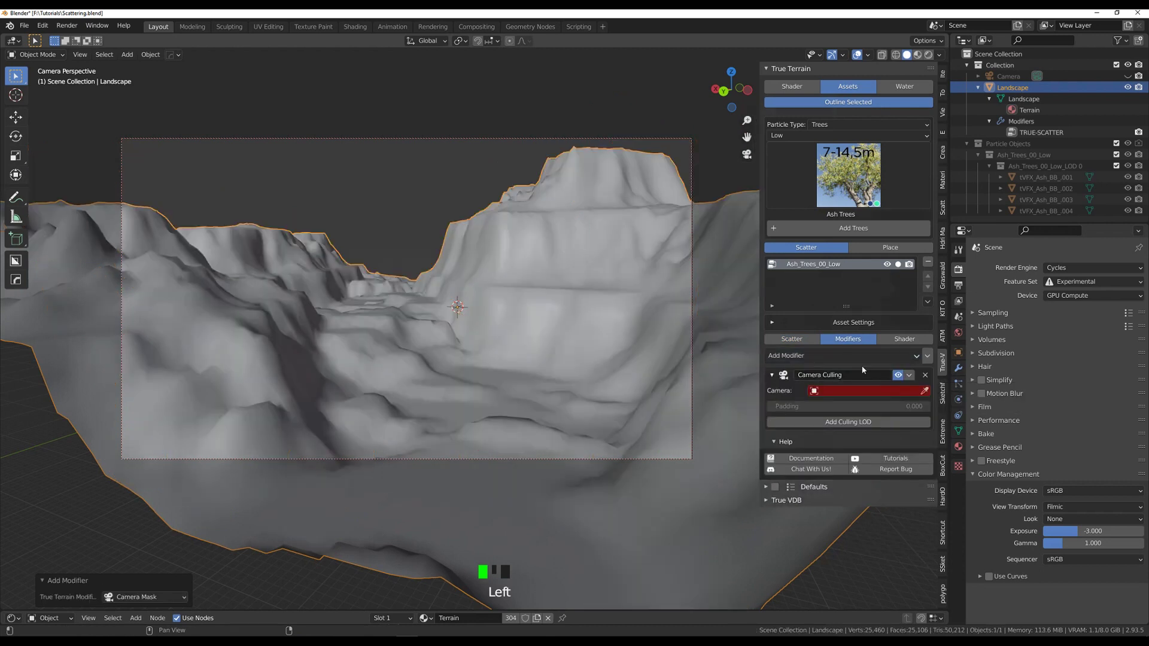
click(872, 393)
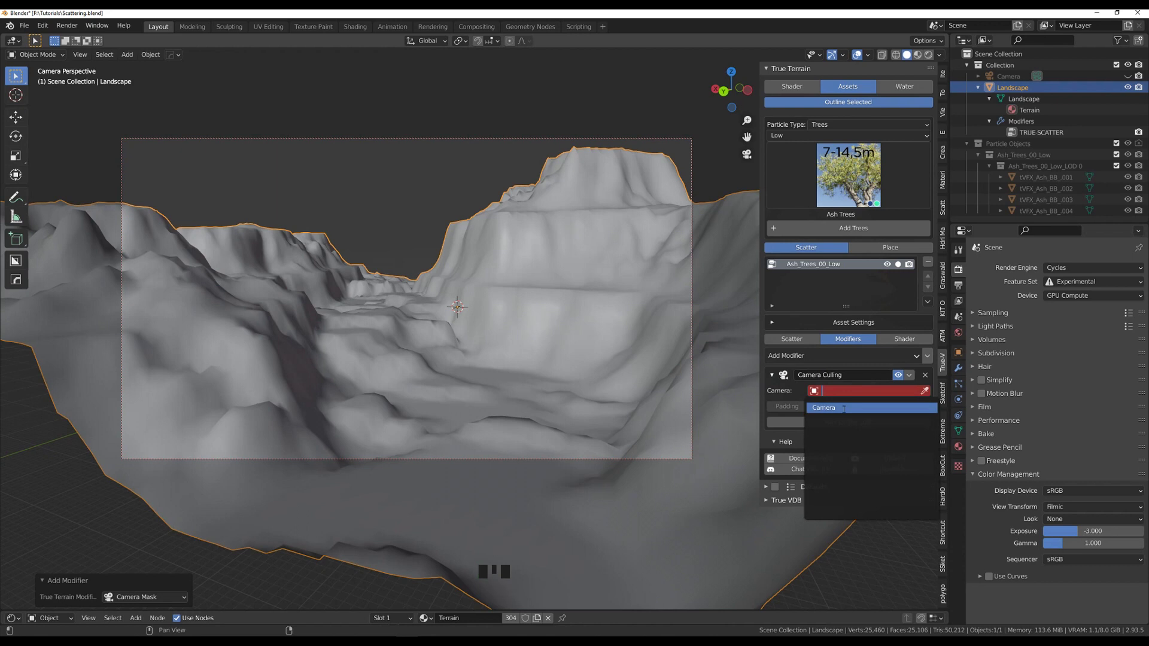
click(844, 408)
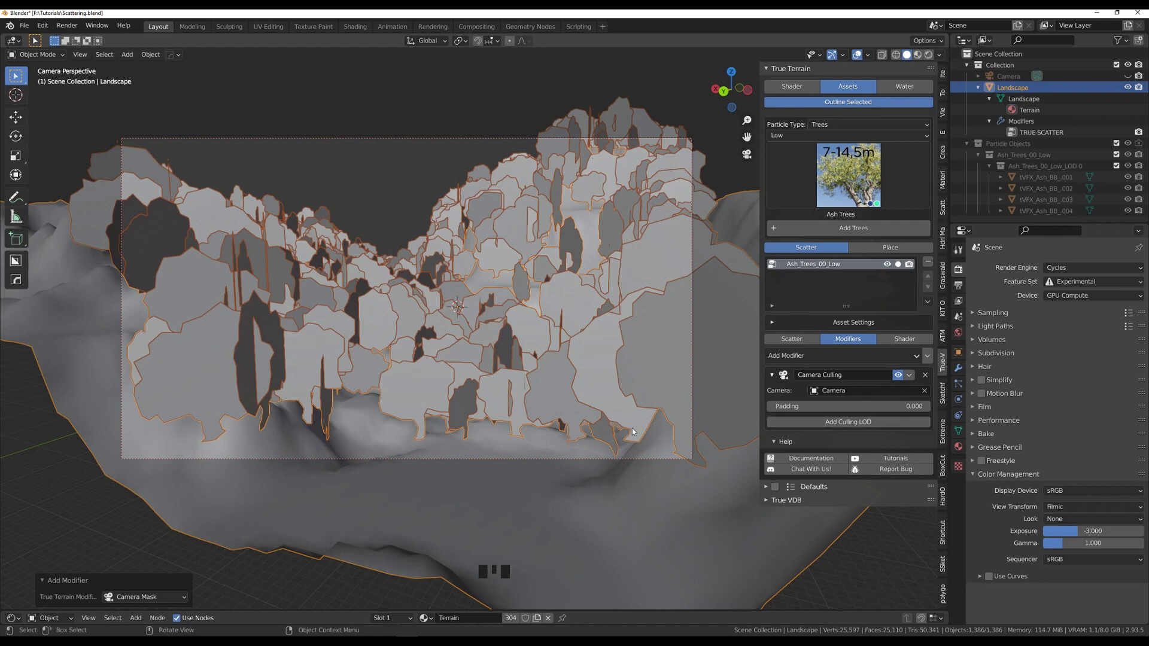
Add a Slope Mask modifier to the ash tree scatter and set its Slope Factor to 0.2
click(815, 358)
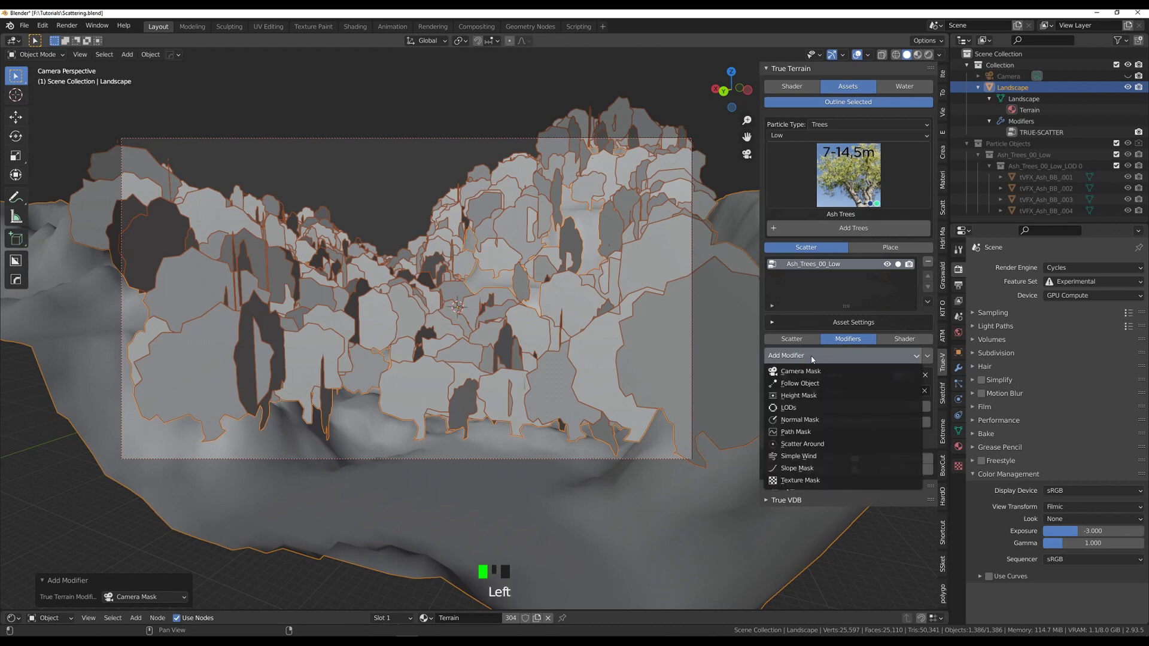
click(803, 469)
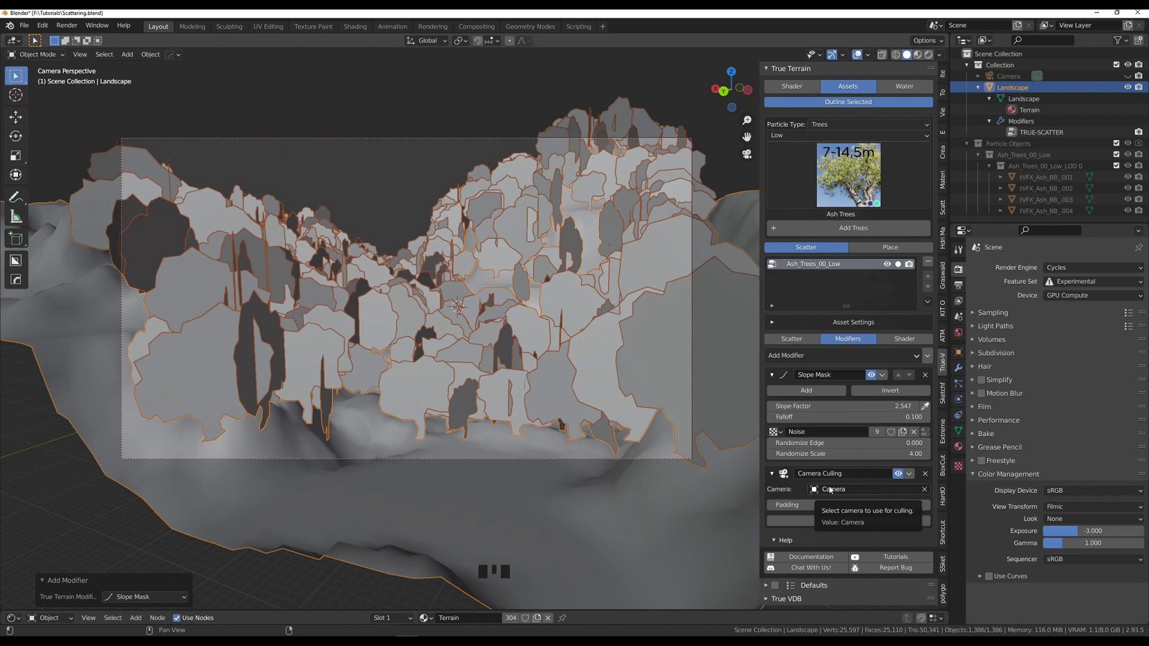
click(831, 407)
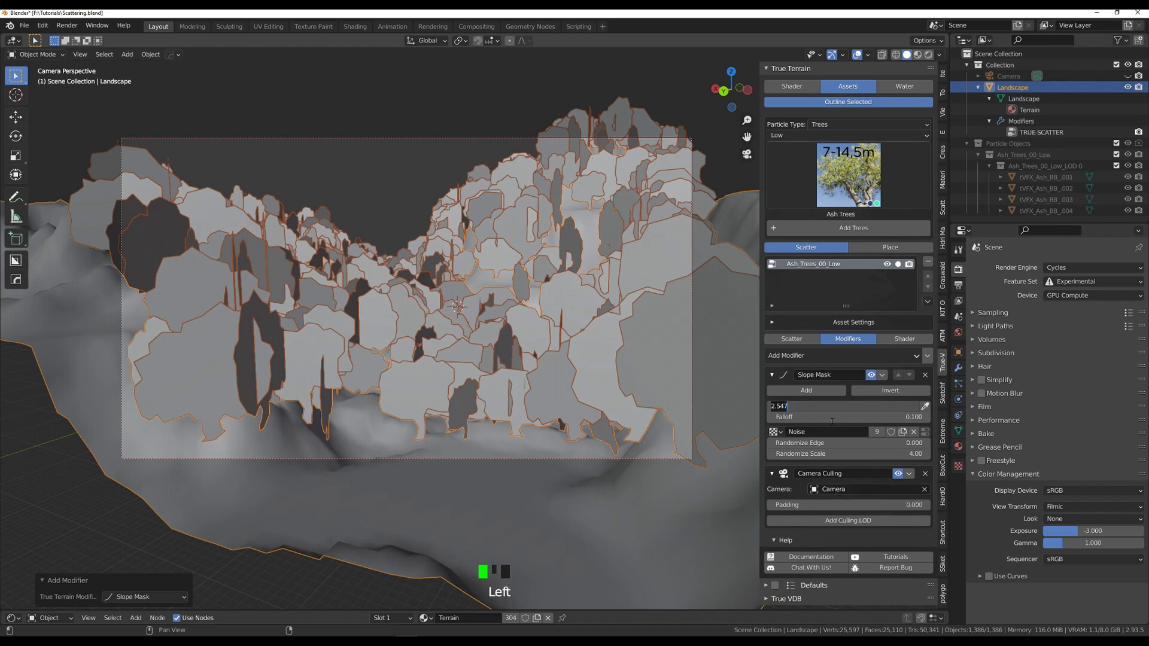
text(0)
key(Return)
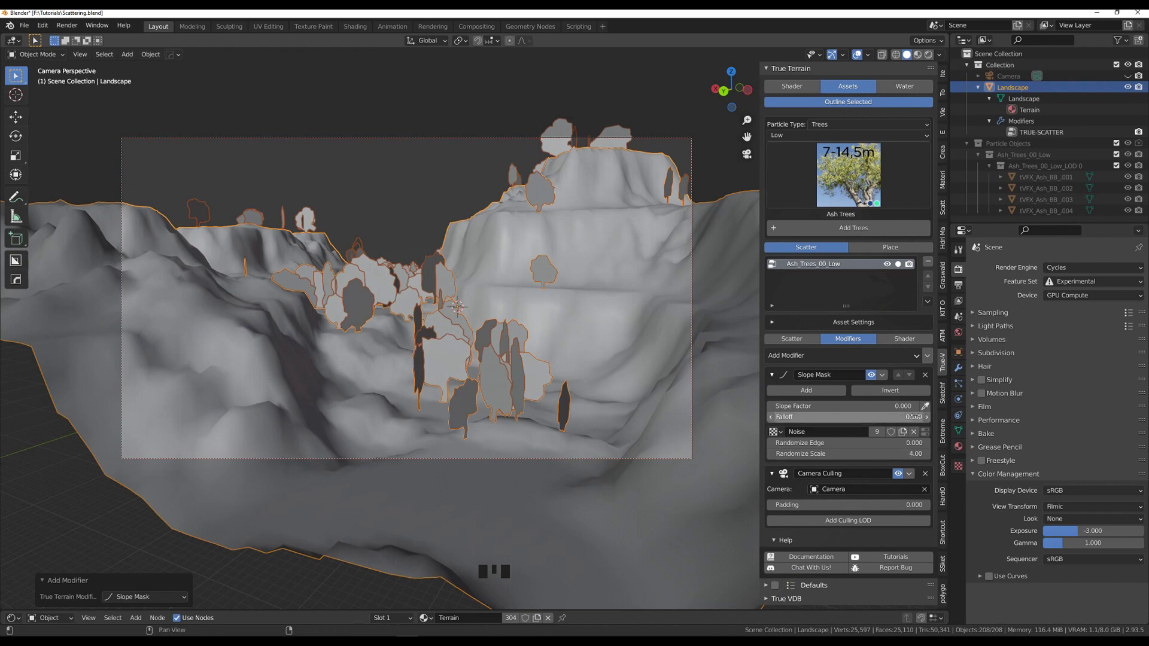
click(915, 407)
click(916, 406)
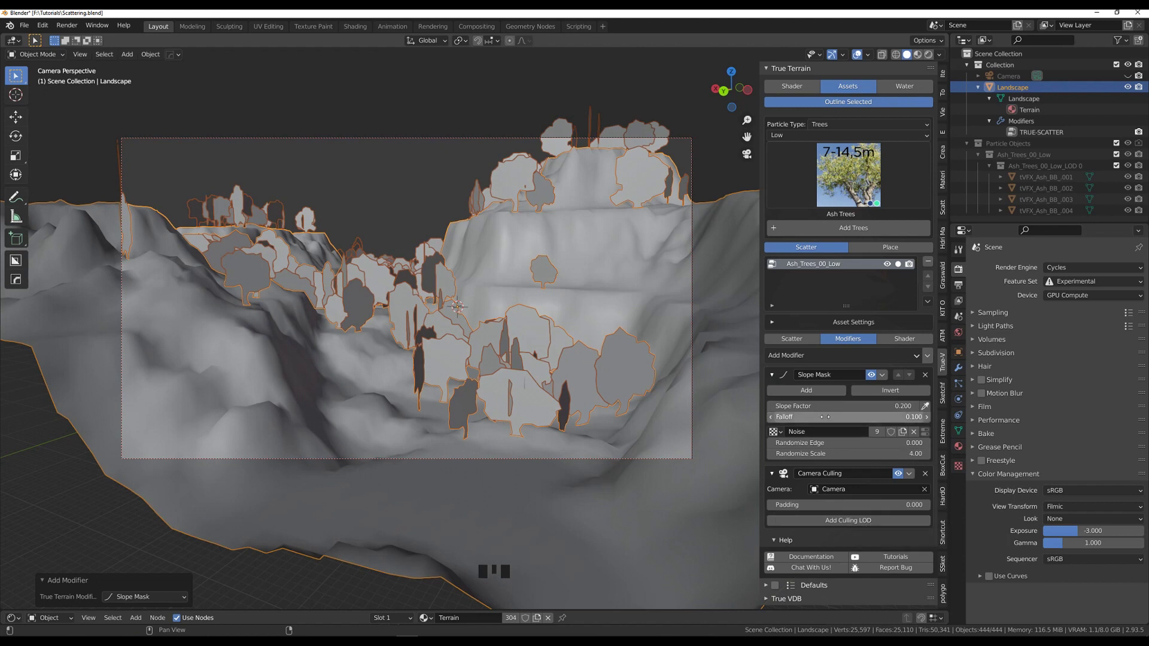
Set the ash tree scatter's Distance Min to 0 and its Distribution Seed to 8
click(792, 339)
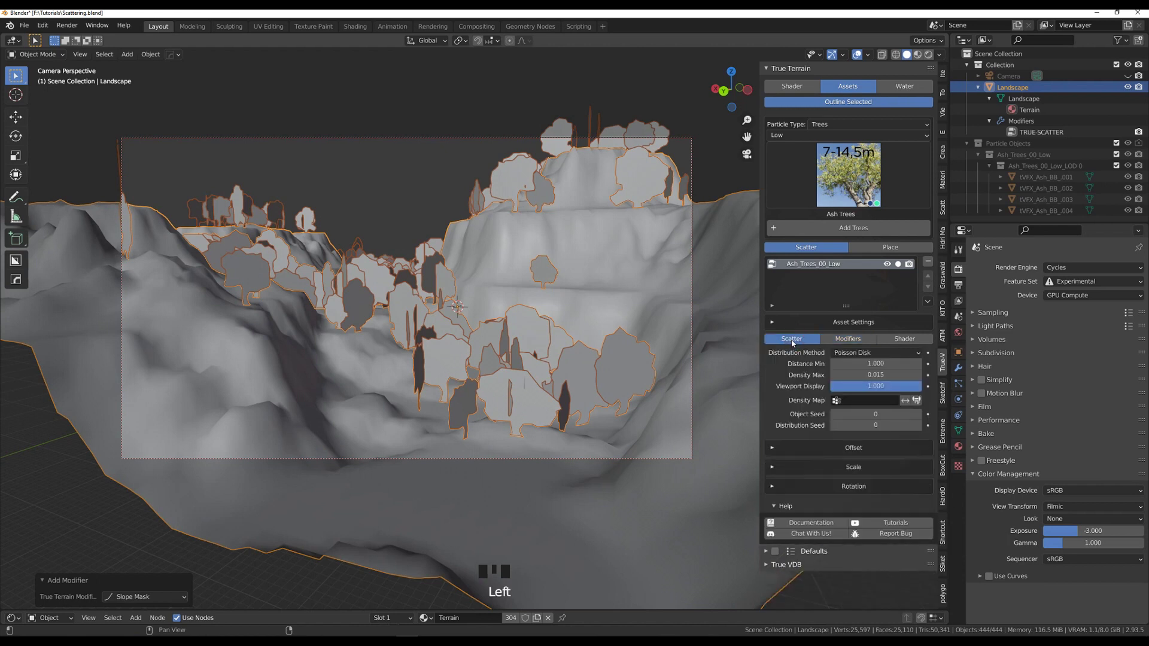
click(834, 364)
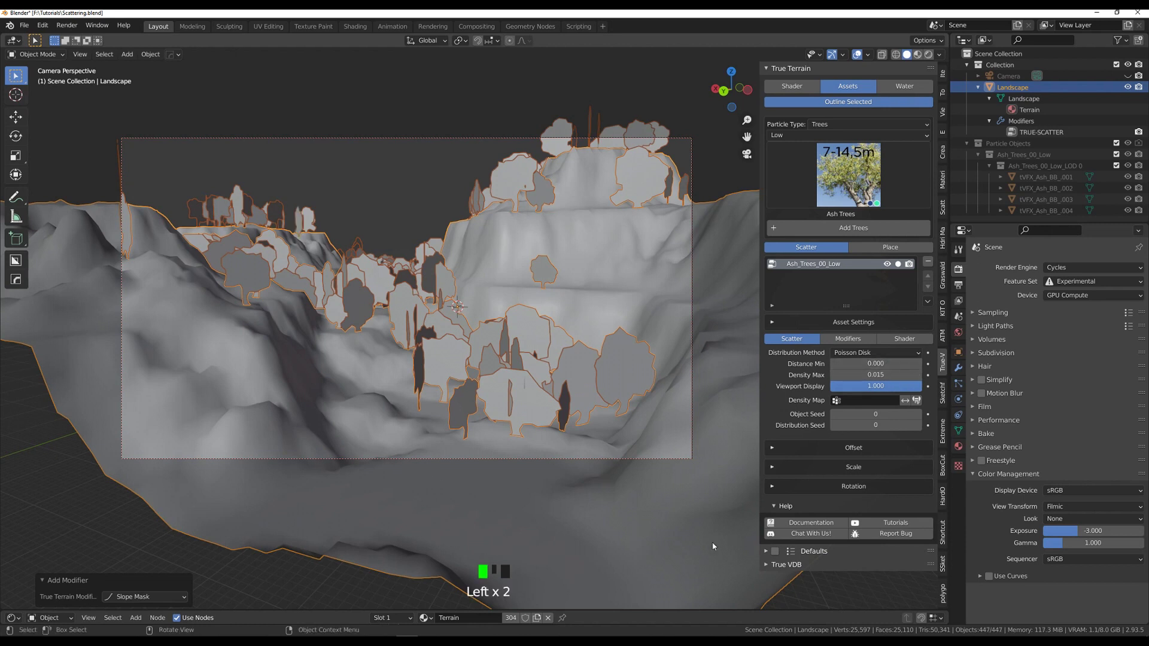
click(917, 425)
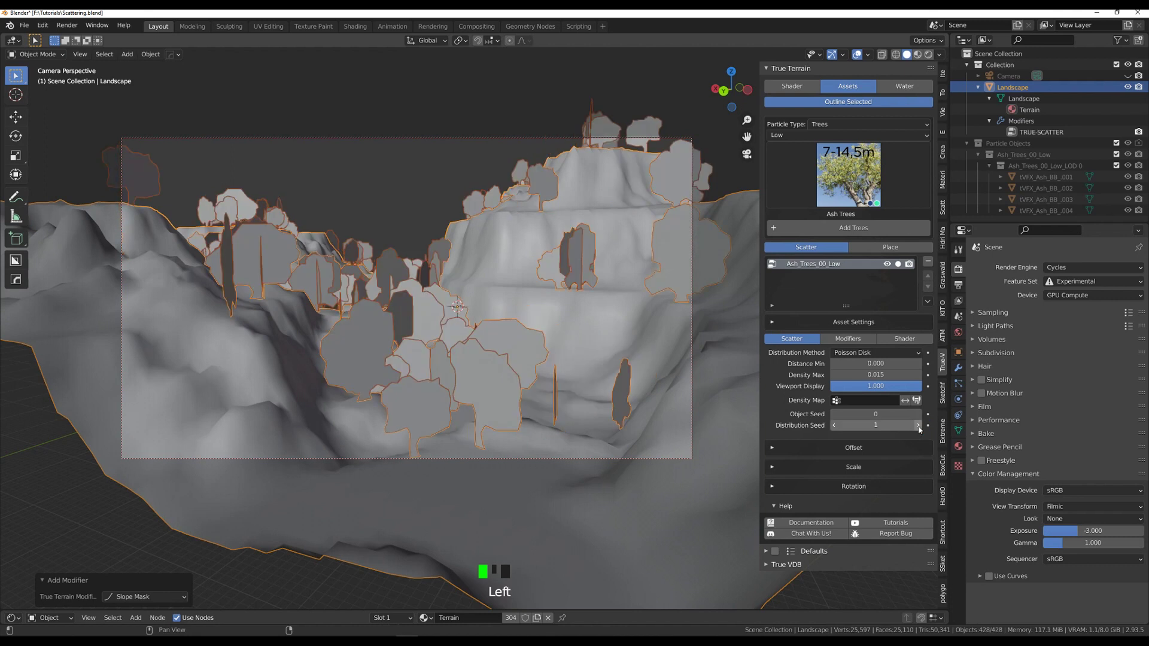
click(918, 425)
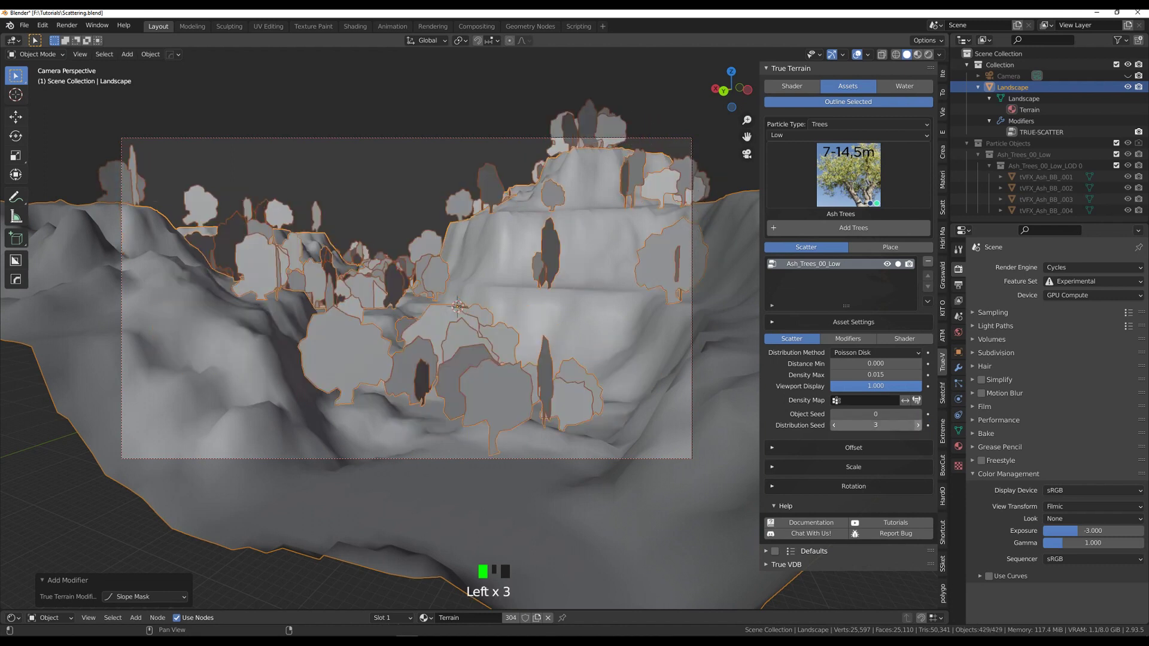
click(918, 426)
click(918, 425)
click(918, 426)
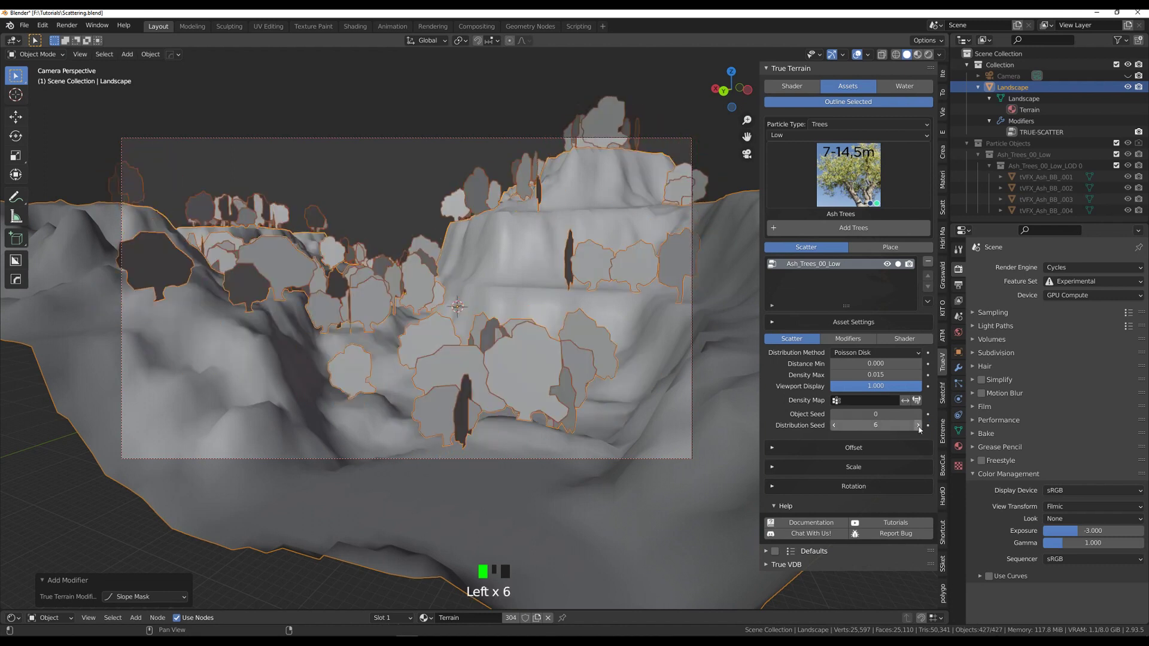
click(918, 425)
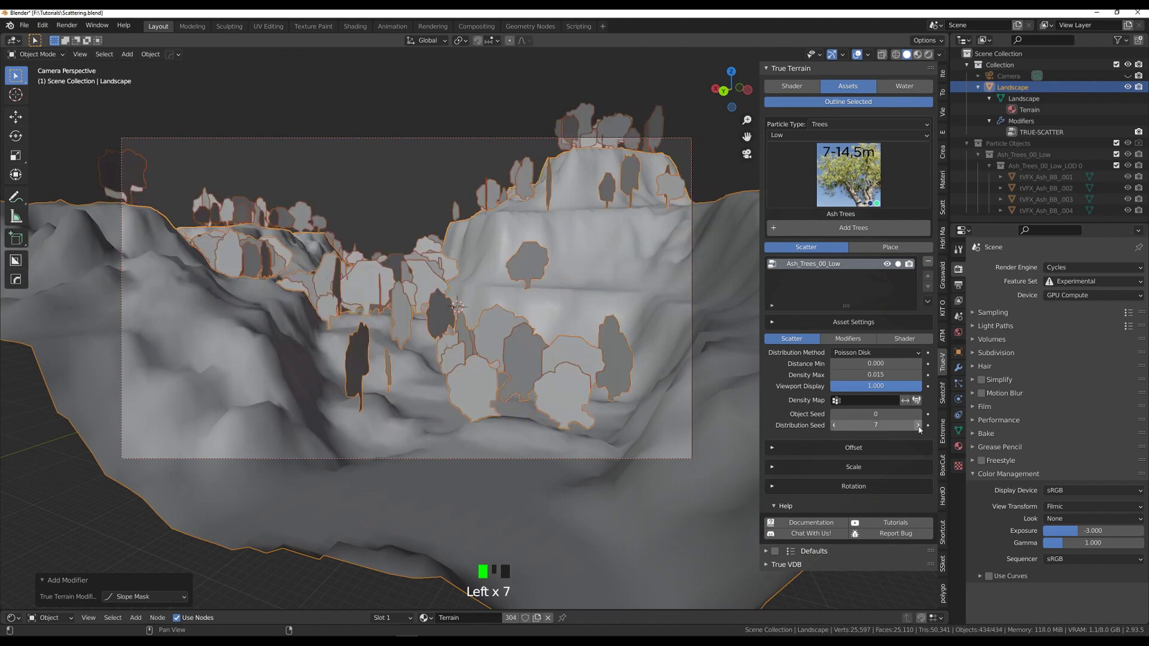
click(918, 425)
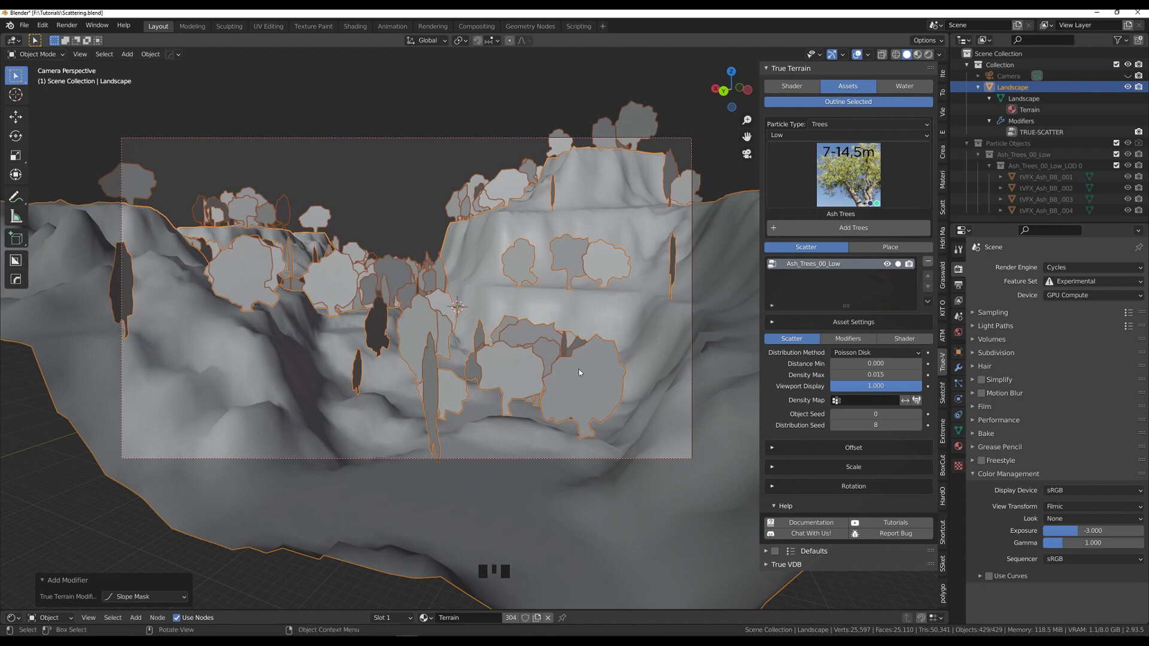
Add a Height Mask modifier to the ash tree scatter and check the landscape's dimensions
click(848, 339)
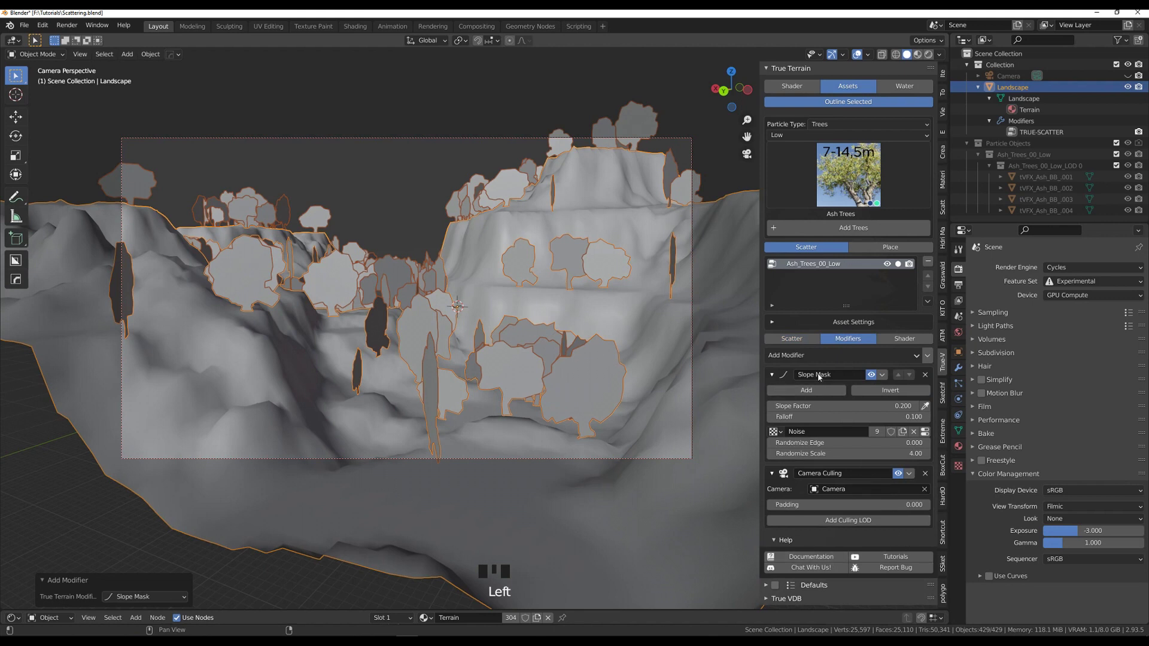
click(814, 356)
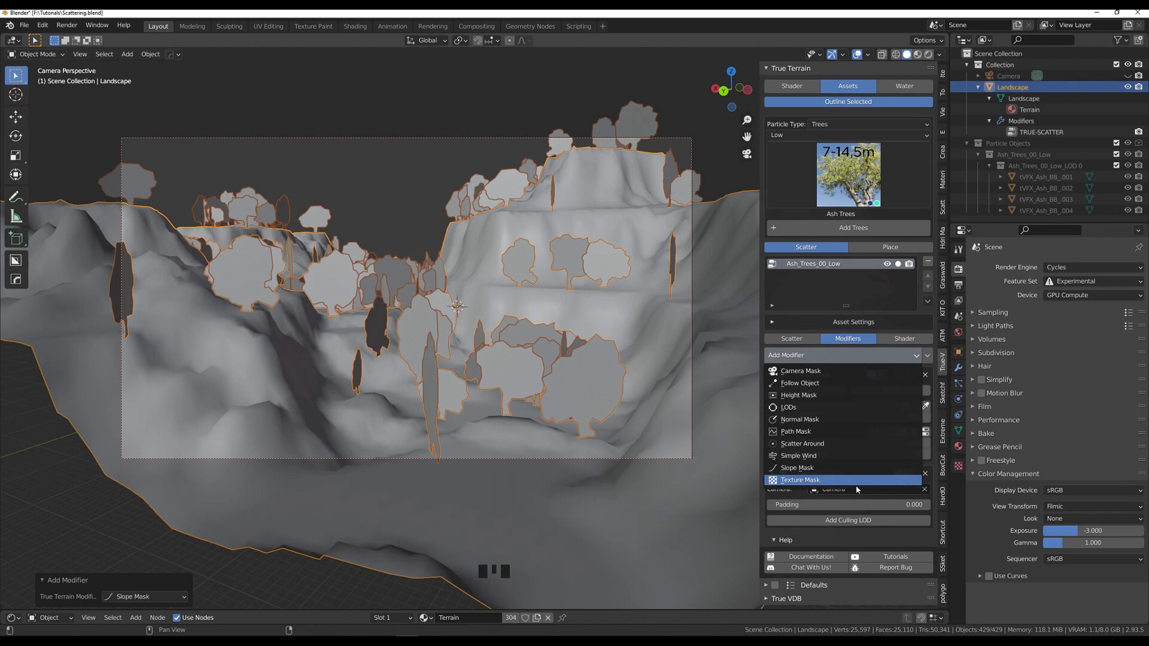
click(823, 396)
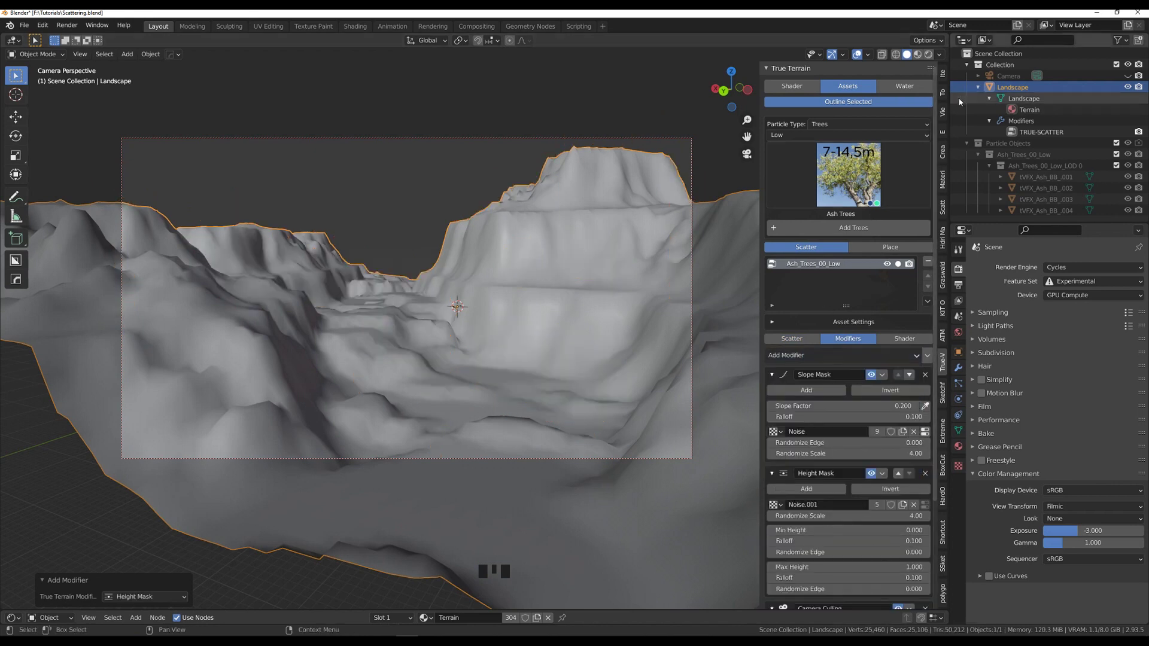
click(943, 74)
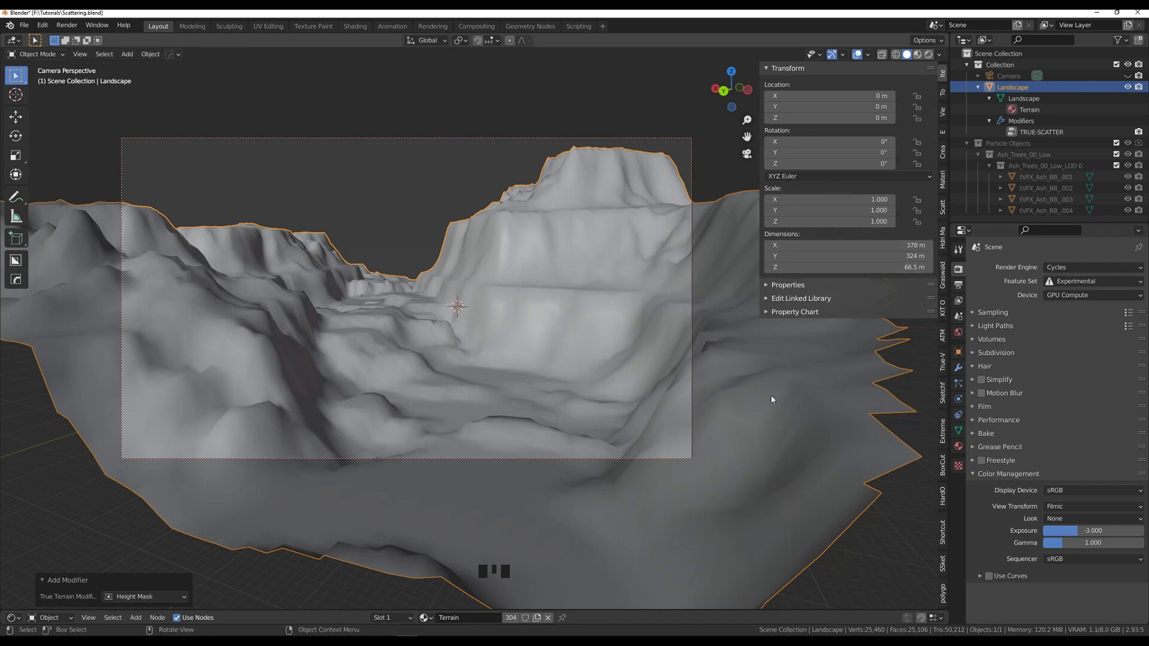
click(944, 363)
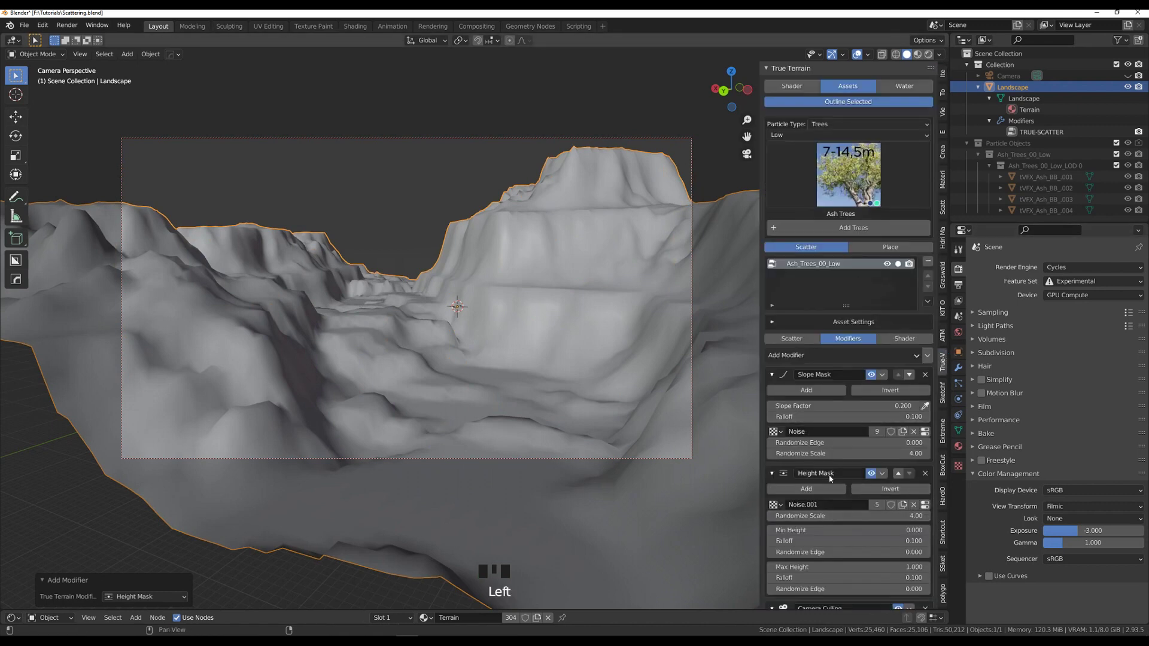
Set the Height Mask's Max Height to about 56.8 and its Min Height to about 6.6
scroll(853, 490, down, 8)
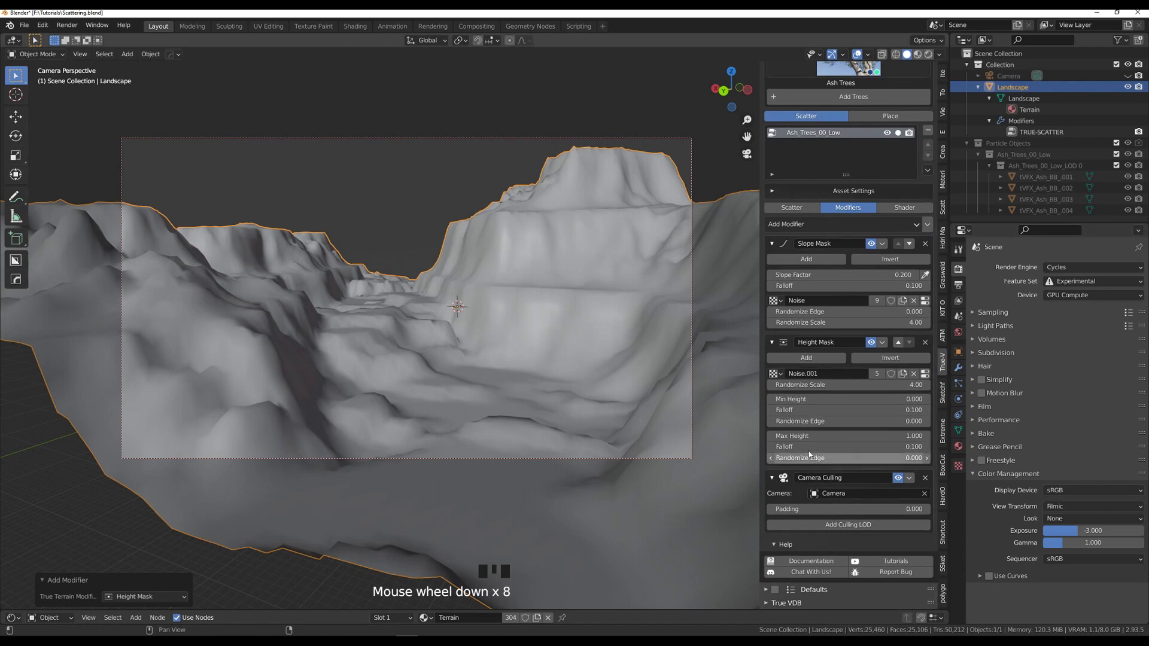
drag(809, 435, 928, 435)
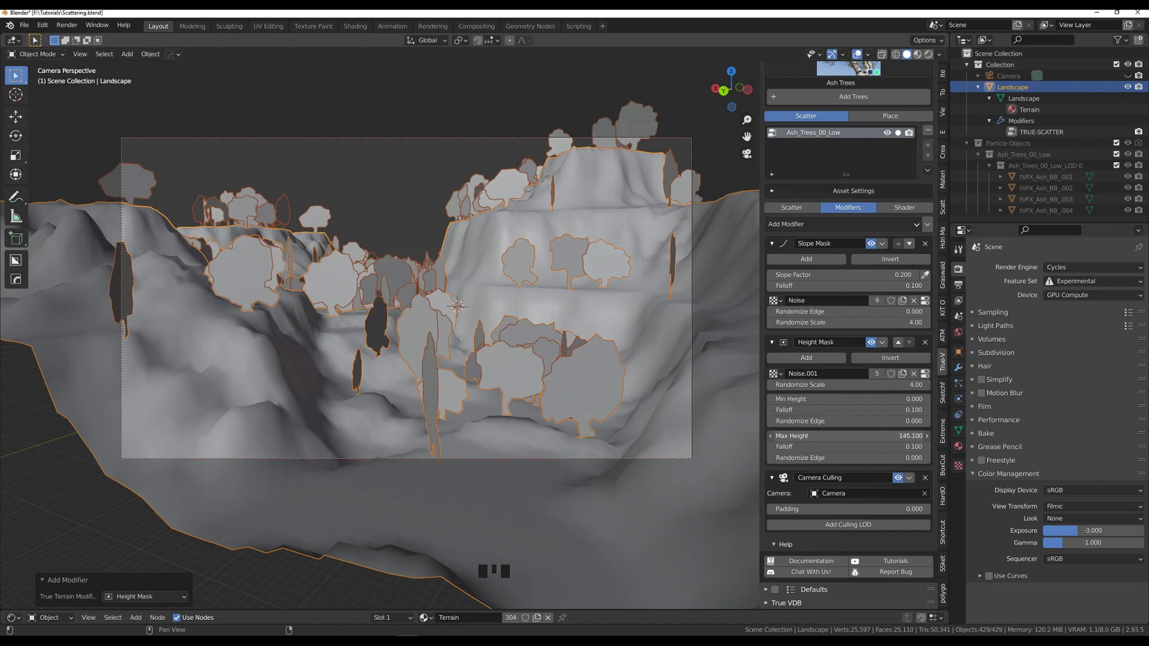
drag(795, 436, 789, 419)
drag(802, 435, 771, 435)
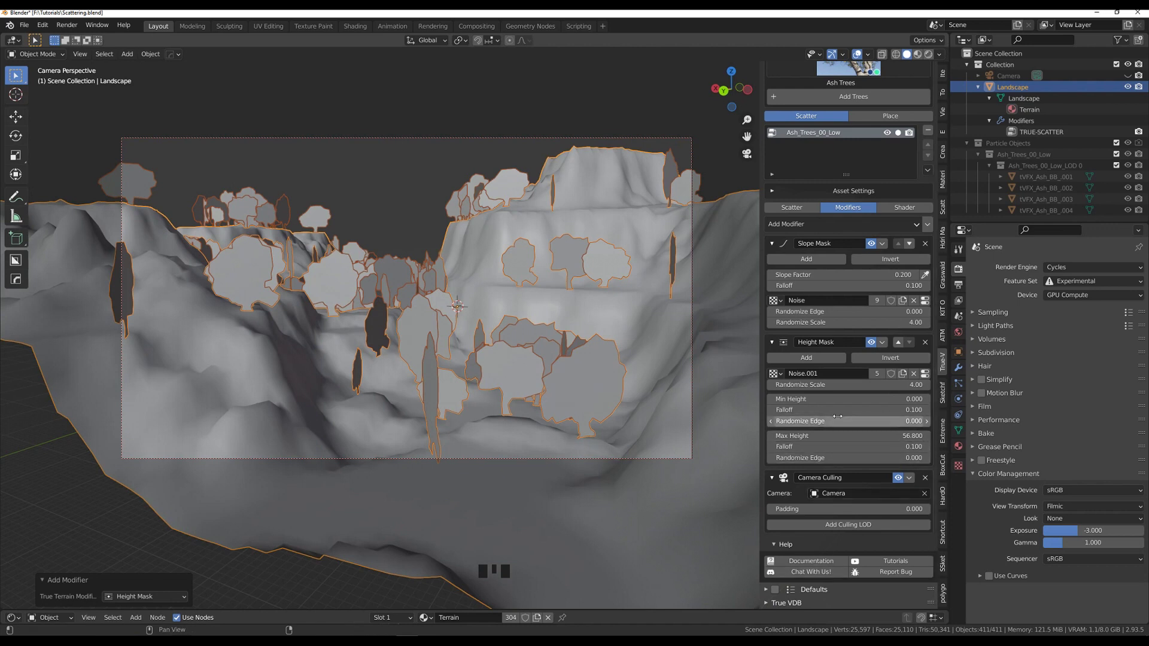
drag(826, 399, 854, 399)
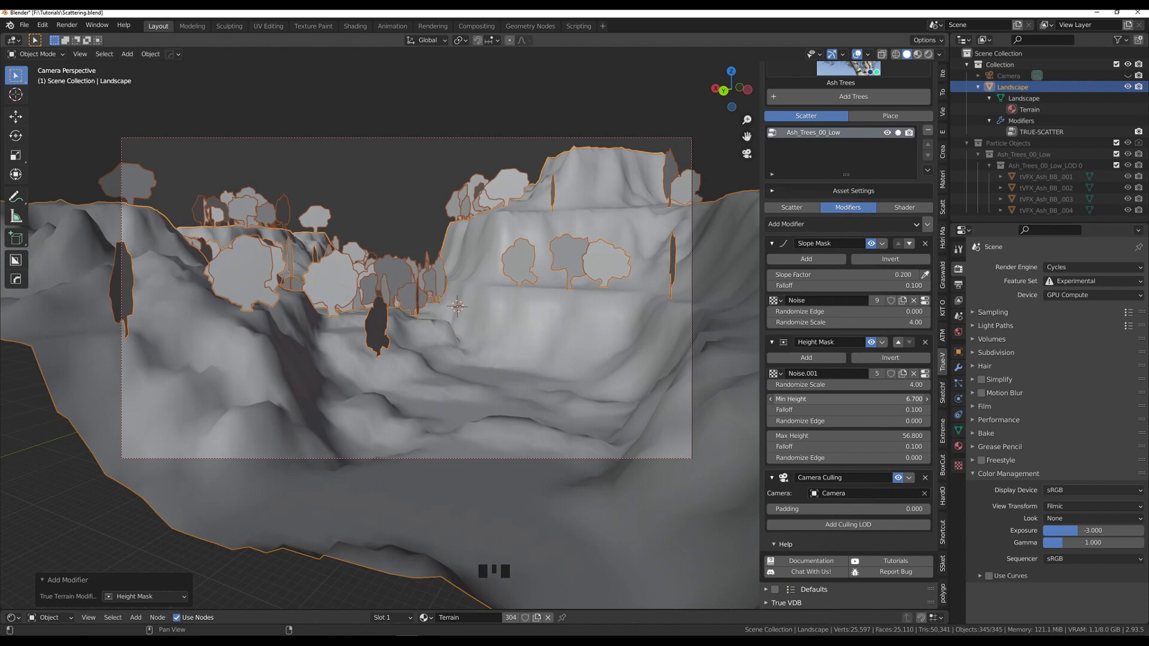
ctrl+scroll(828, 403, down, 1)
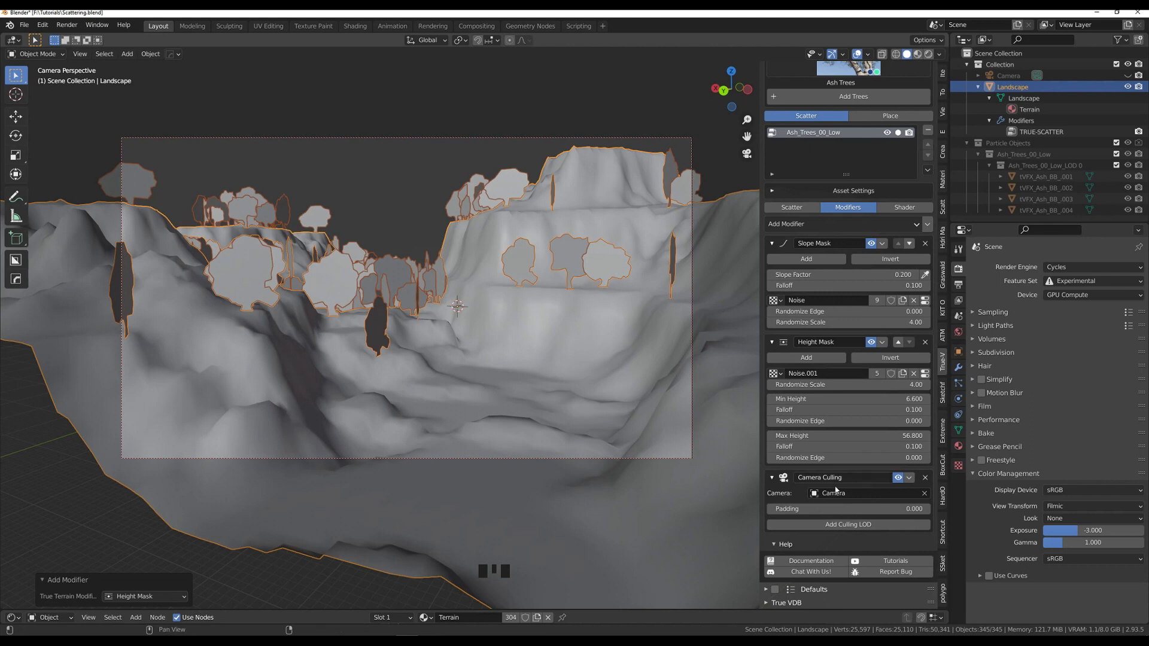
Set the ash tree scatter's Distribution Seed to 11
click(791, 208)
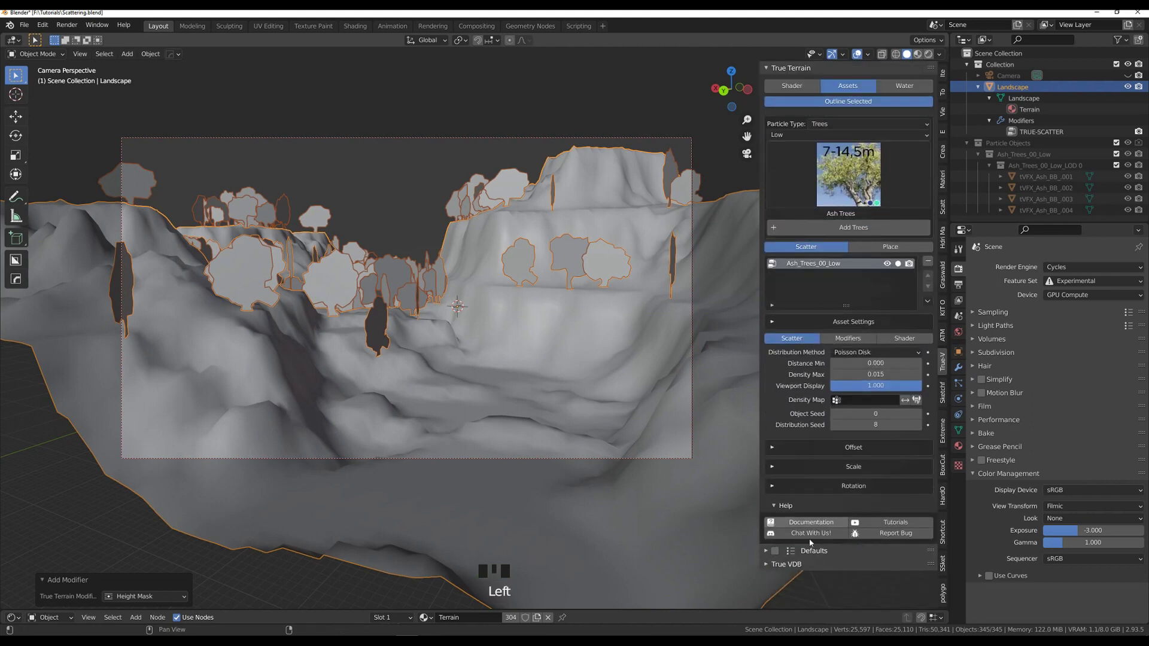
click(919, 425)
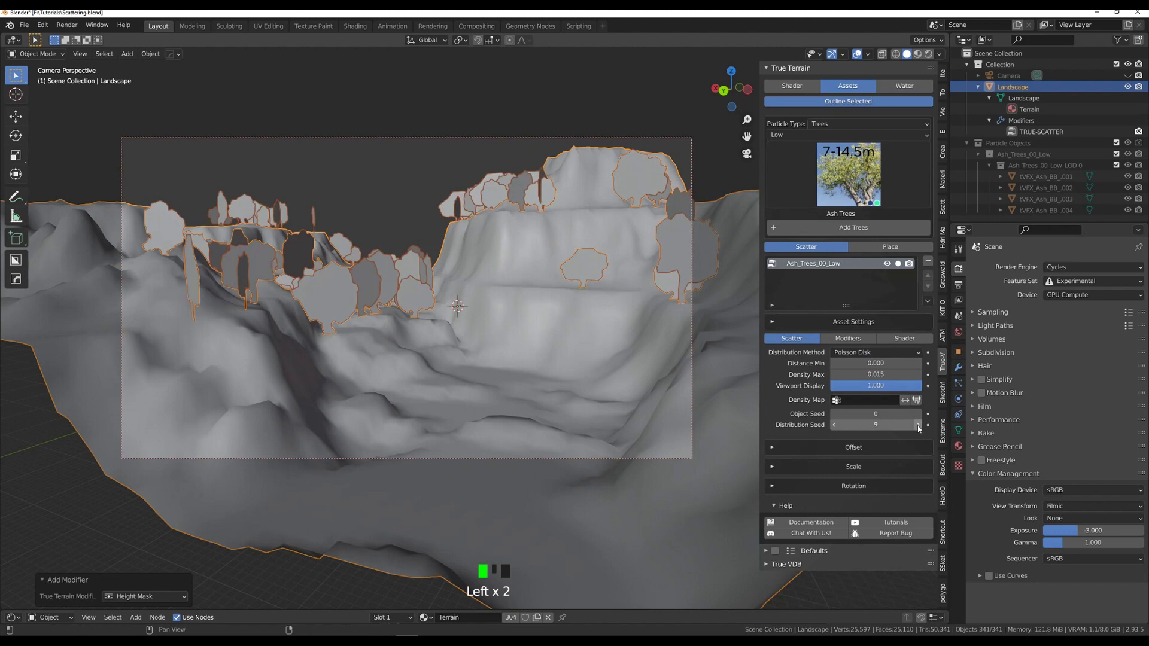
click(918, 426)
click(918, 426)
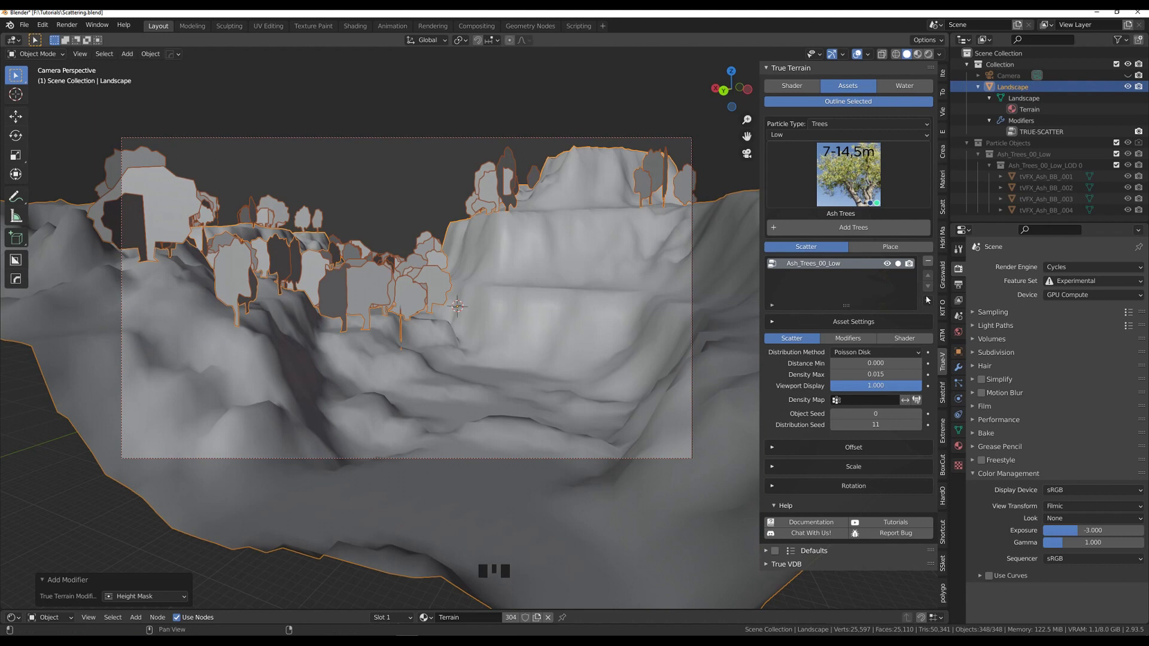
Enable a separate render quality in the ash trees' Asset Settings and set it to Medium
click(779, 321)
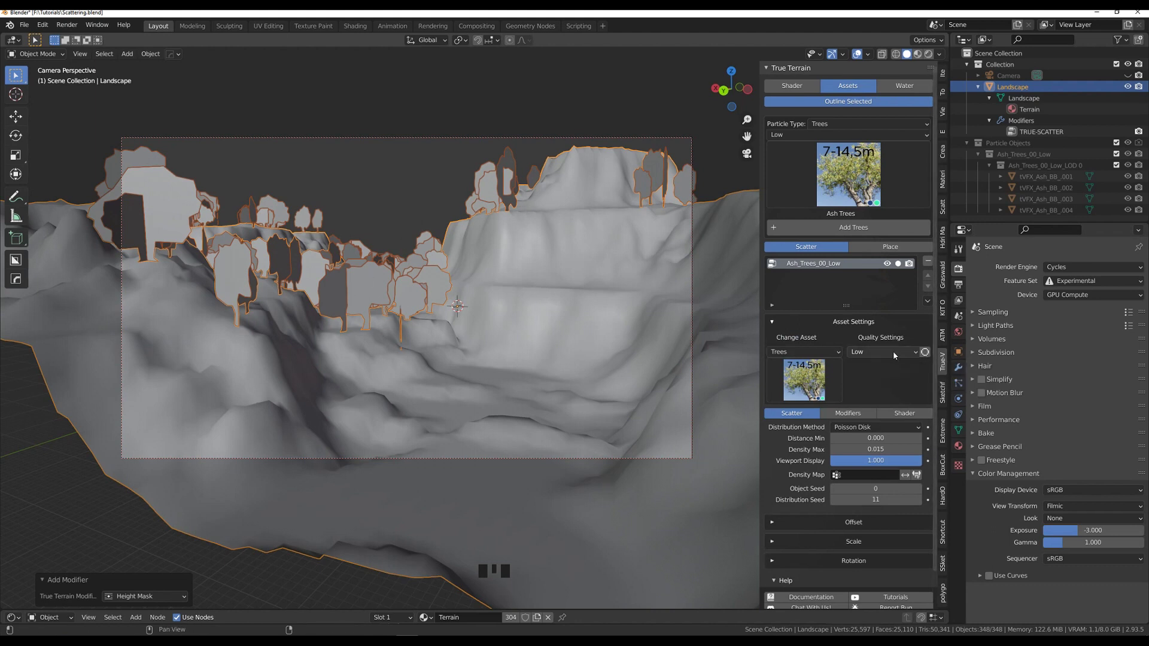
click(925, 353)
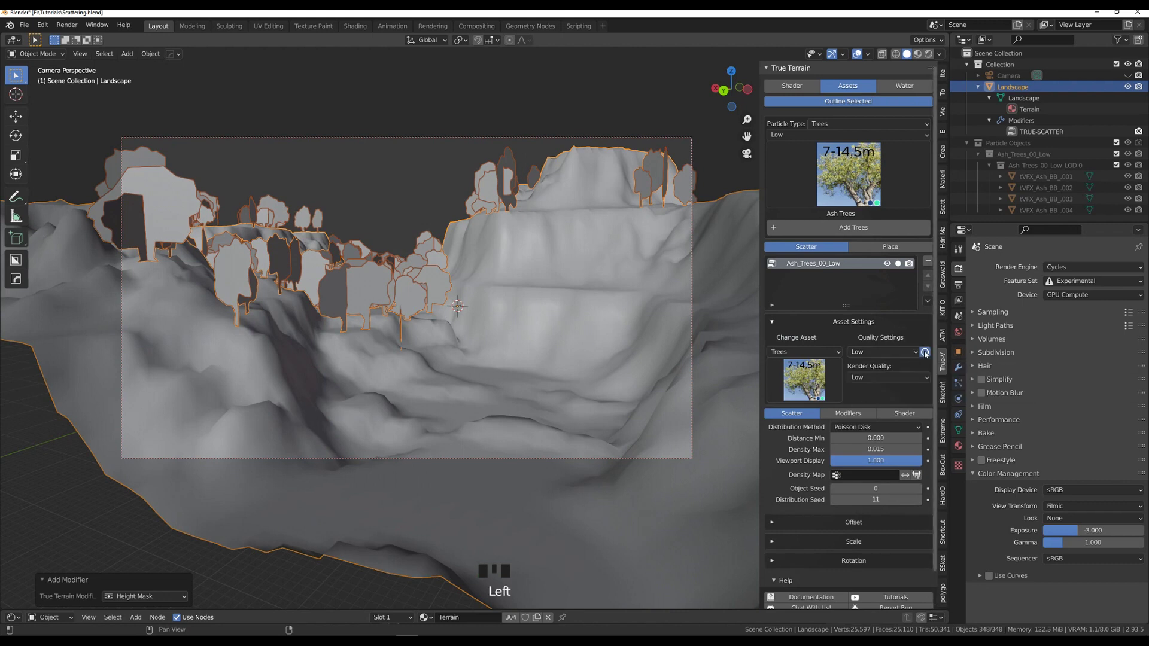
click(878, 379)
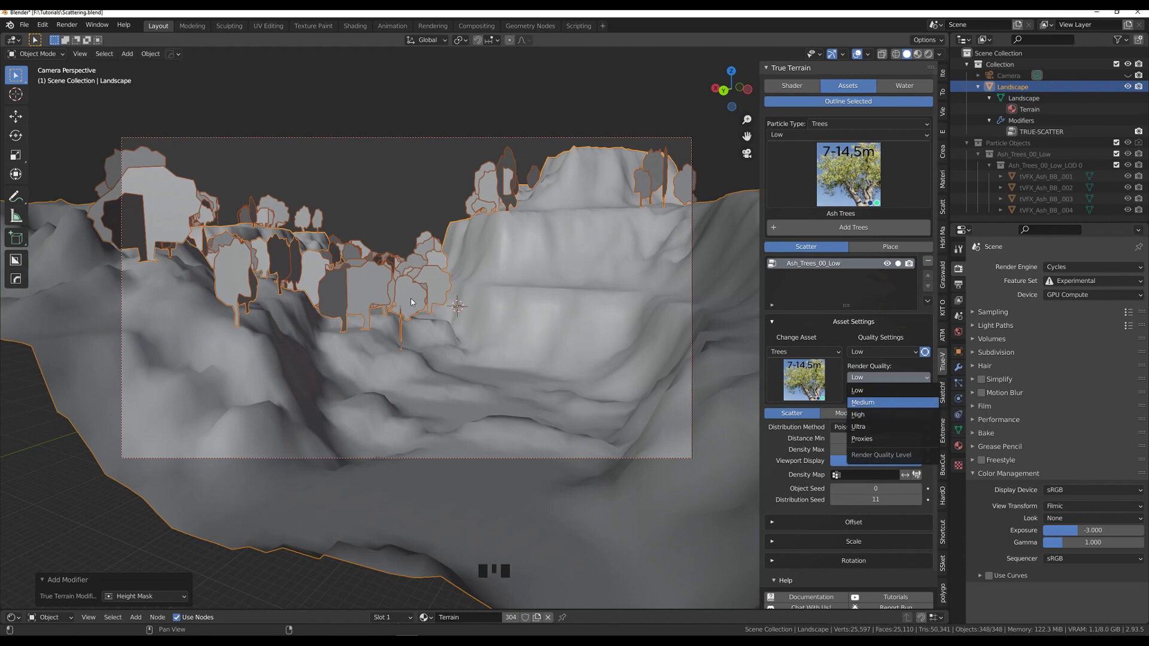
click(885, 402)
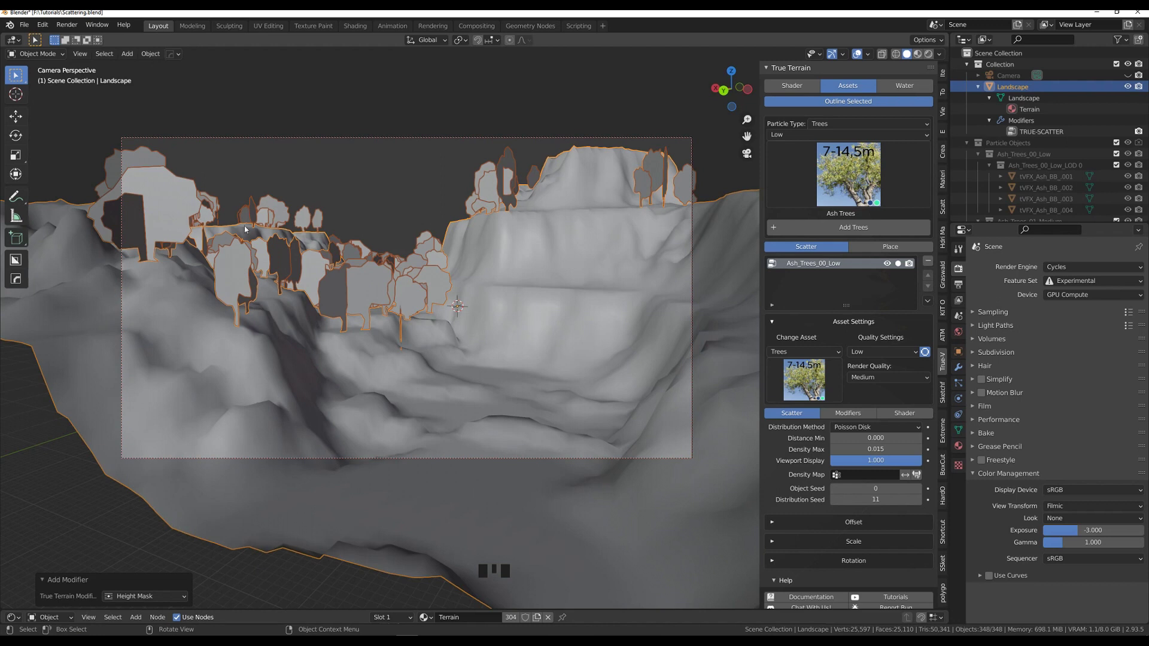
Define a render region over roughly the left third of the camera frame and switch the viewport to rendered shading
key(ctrl+b)
drag(118, 133, 315, 472)
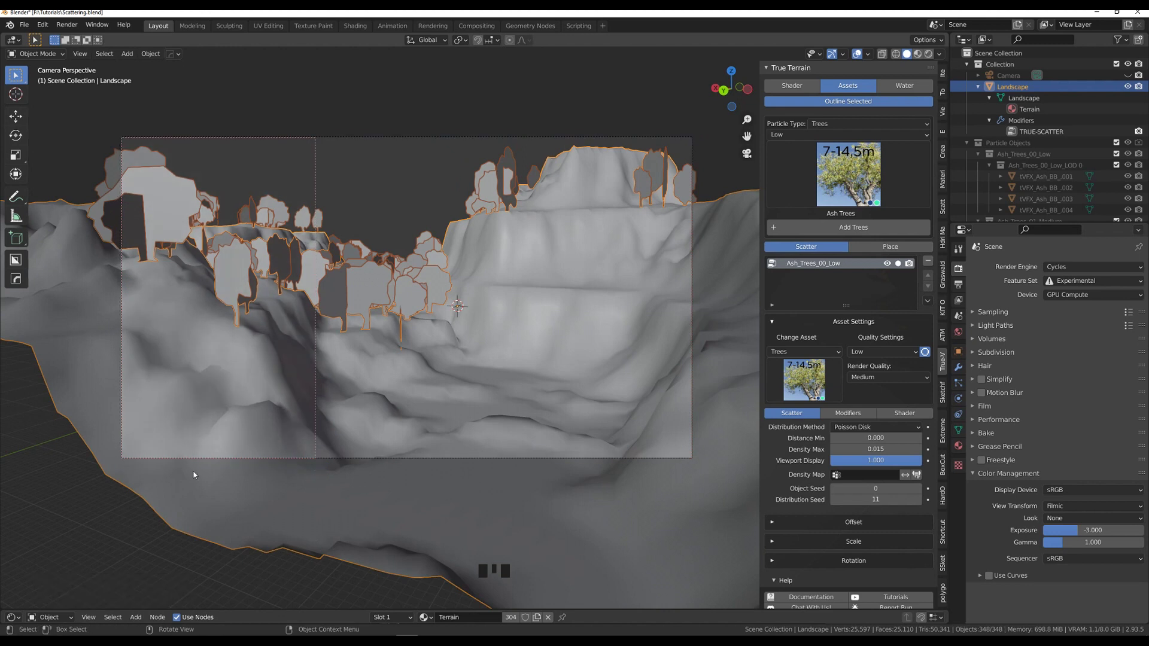
click(928, 53)
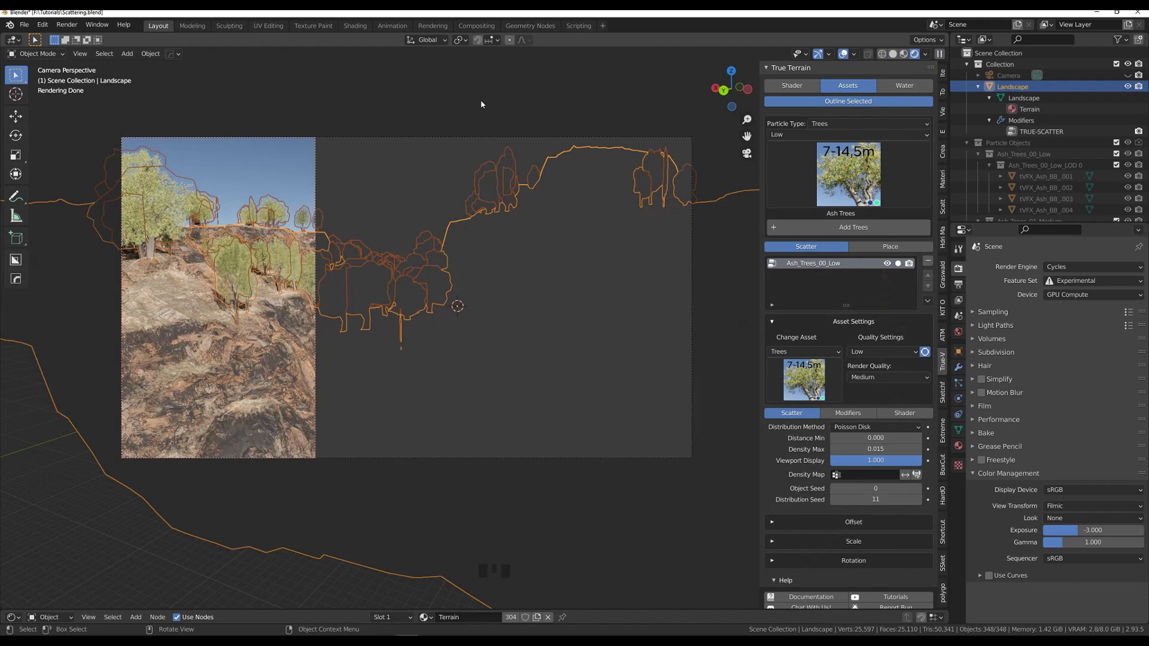
Render the frame, inspect the ash trees in the result, and close the render window
key(F12)
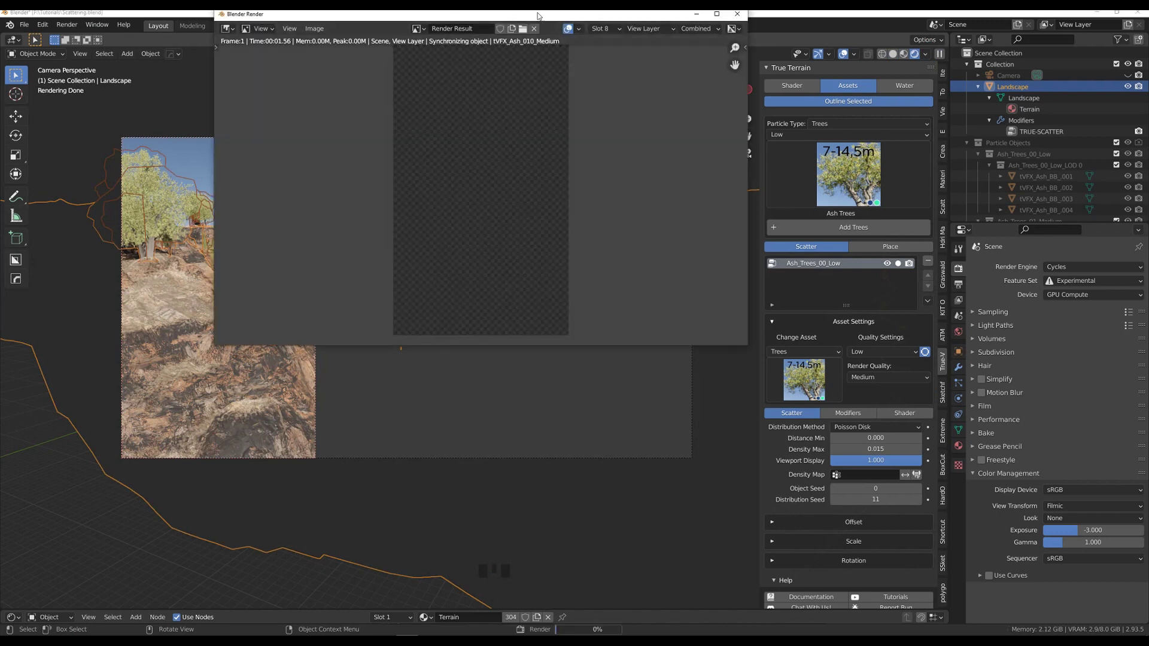
drag(532, 15, 636, 134)
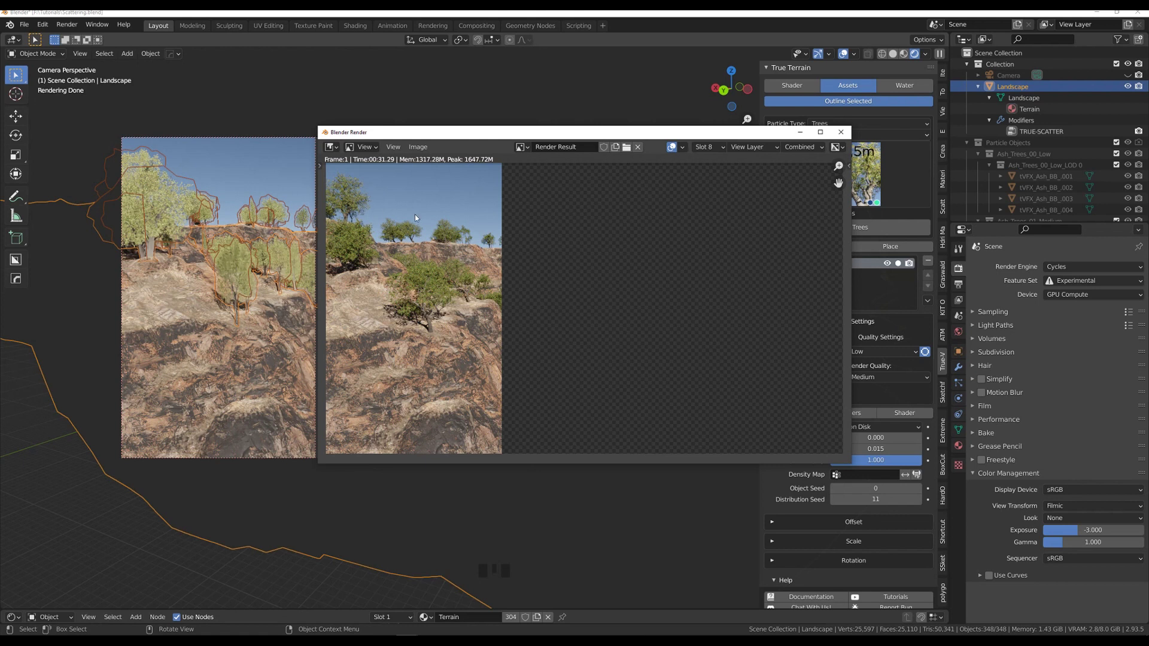
click(841, 132)
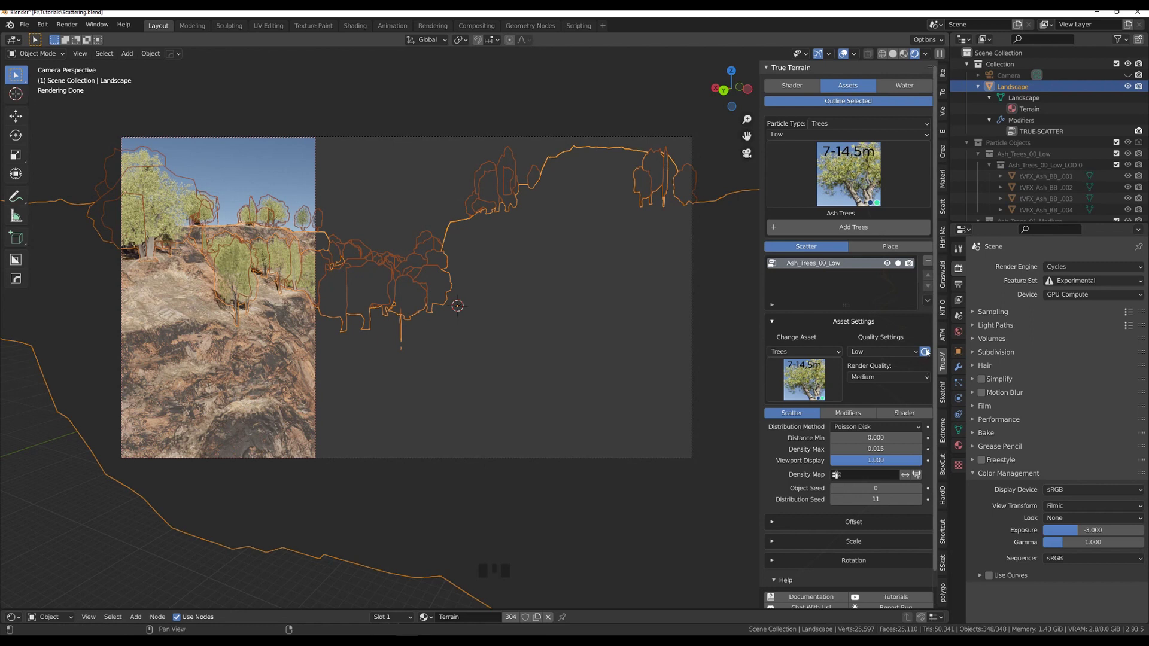
Turn off the ash trees' separate render quality and try Medium viewport quality before restoring Low
click(925, 351)
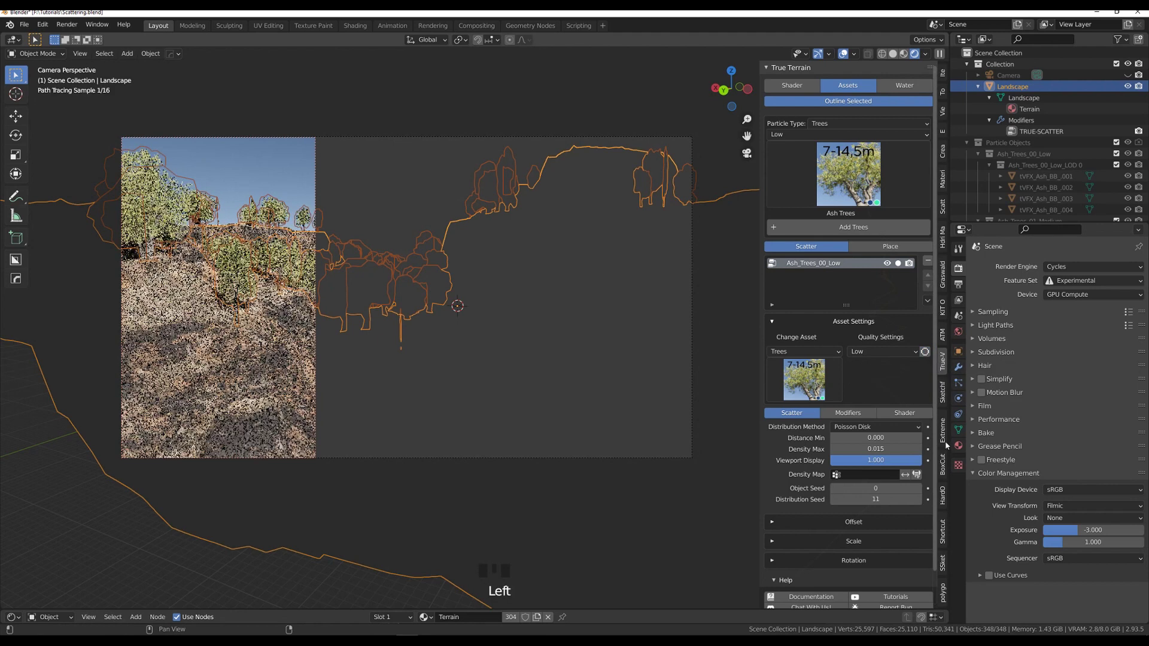
click(884, 351)
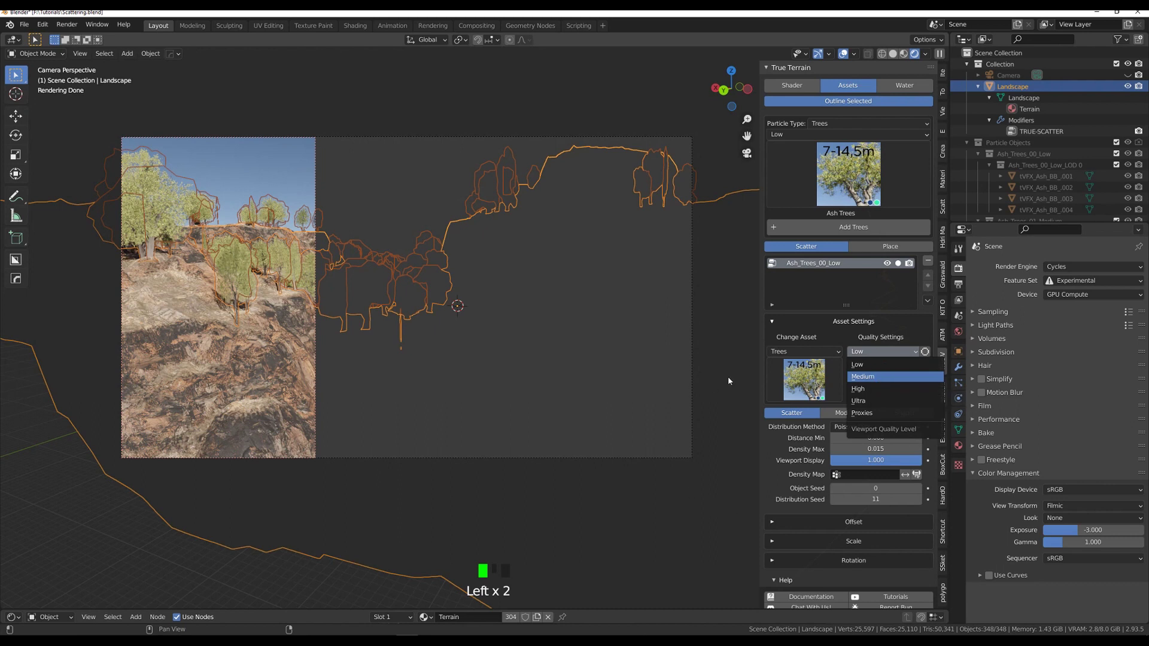
click(895, 377)
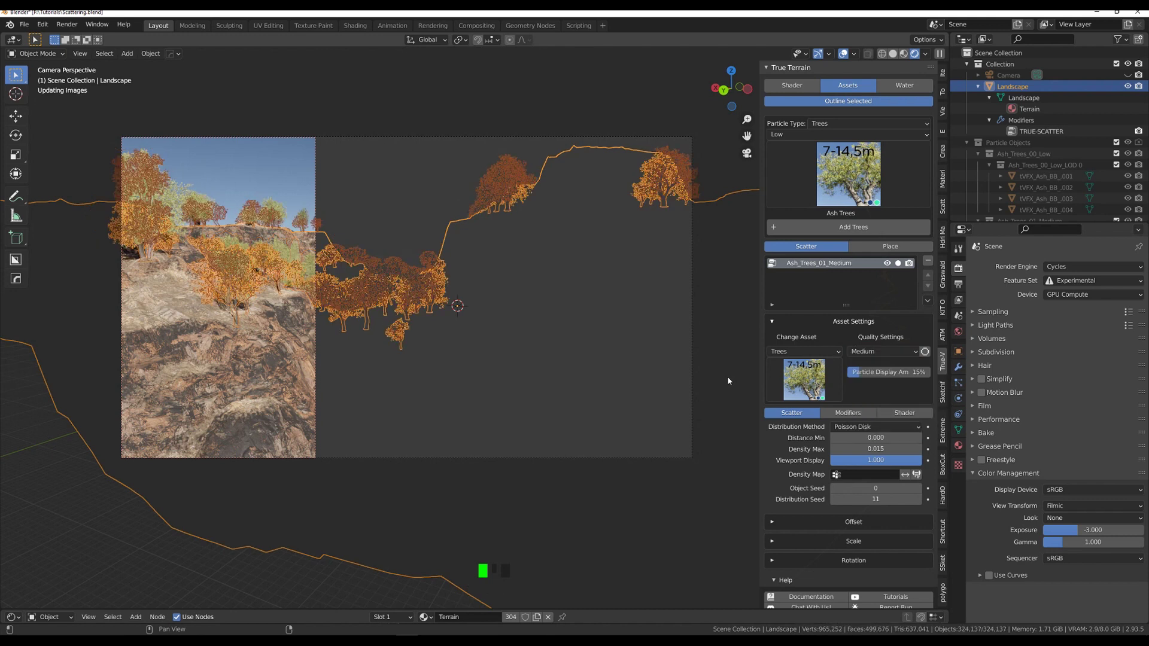
click(893, 351)
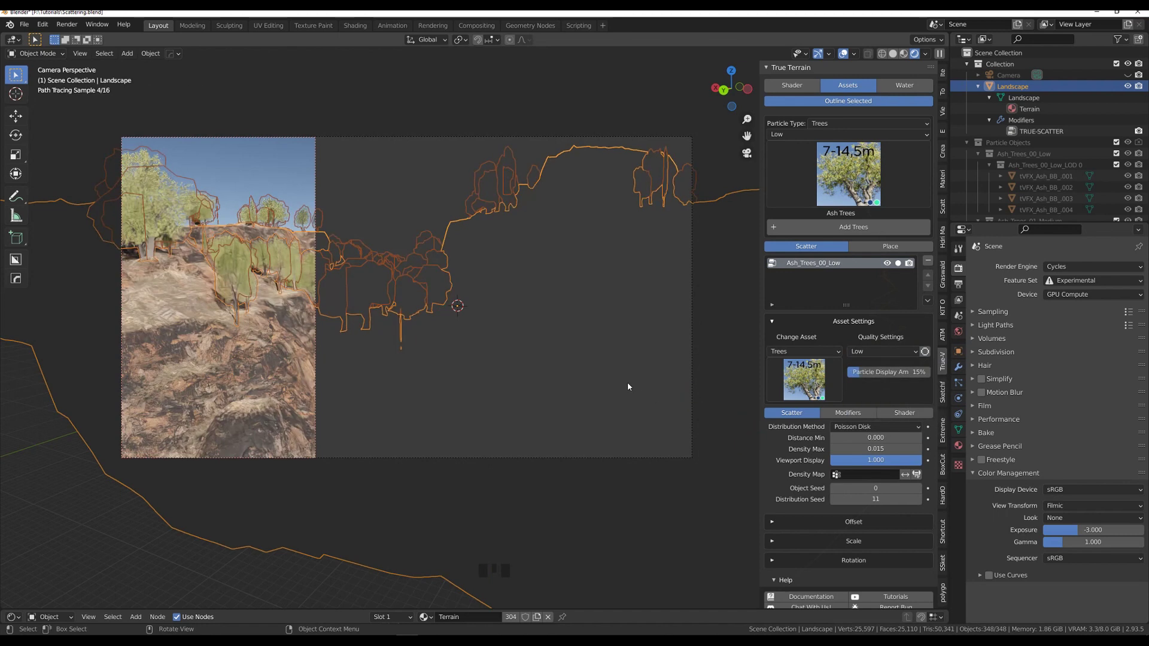
Show the ash tree scatter's shader settings and set its viewport quality to Medium
click(905, 415)
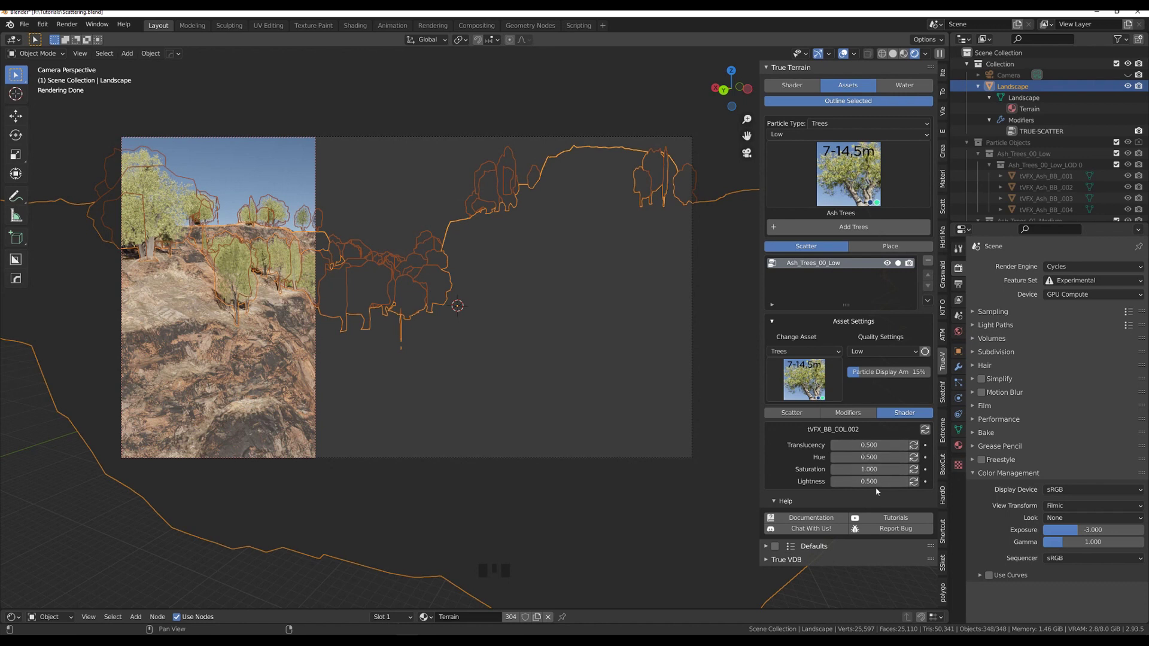
click(881, 353)
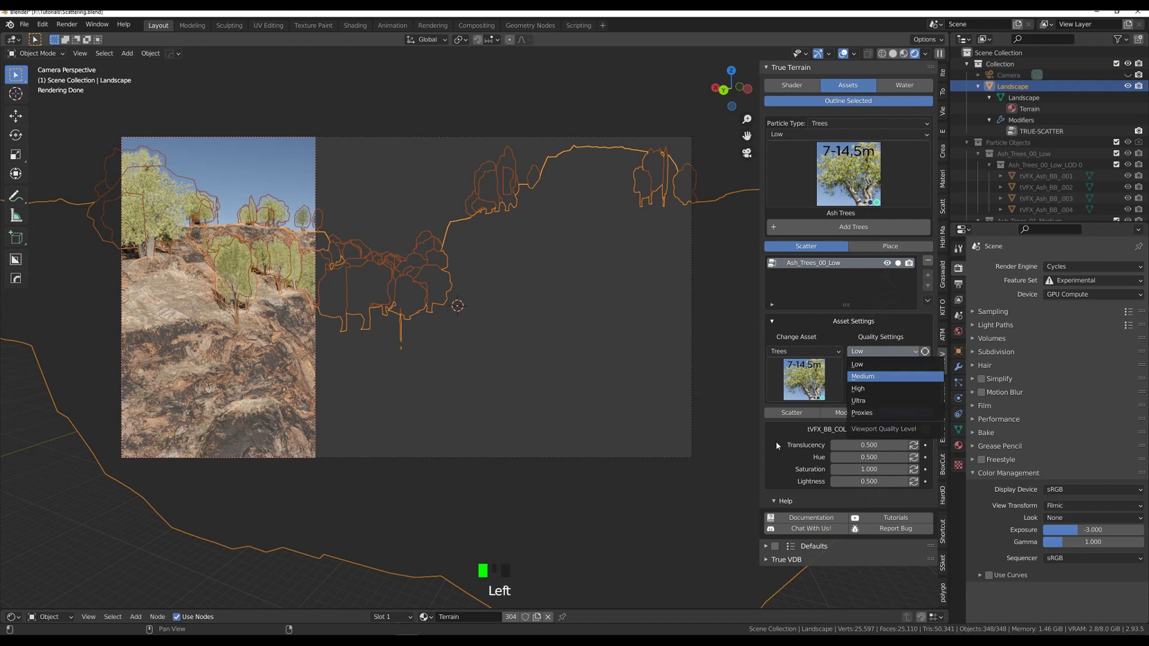
key(Return)
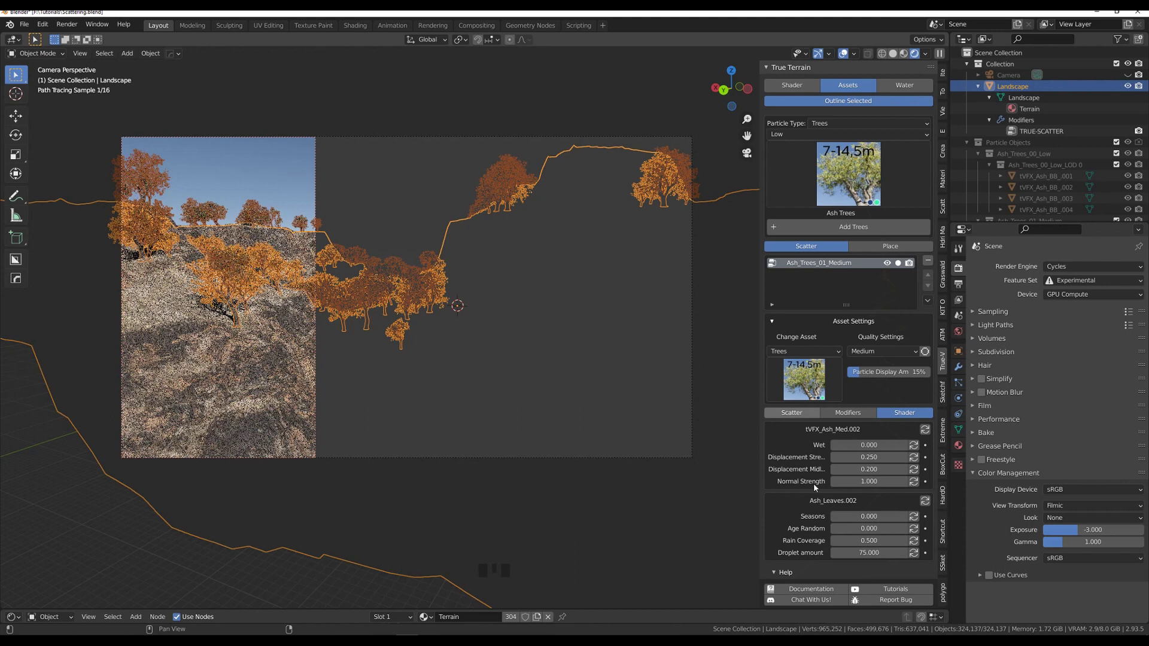
scroll(825, 492, down, 2)
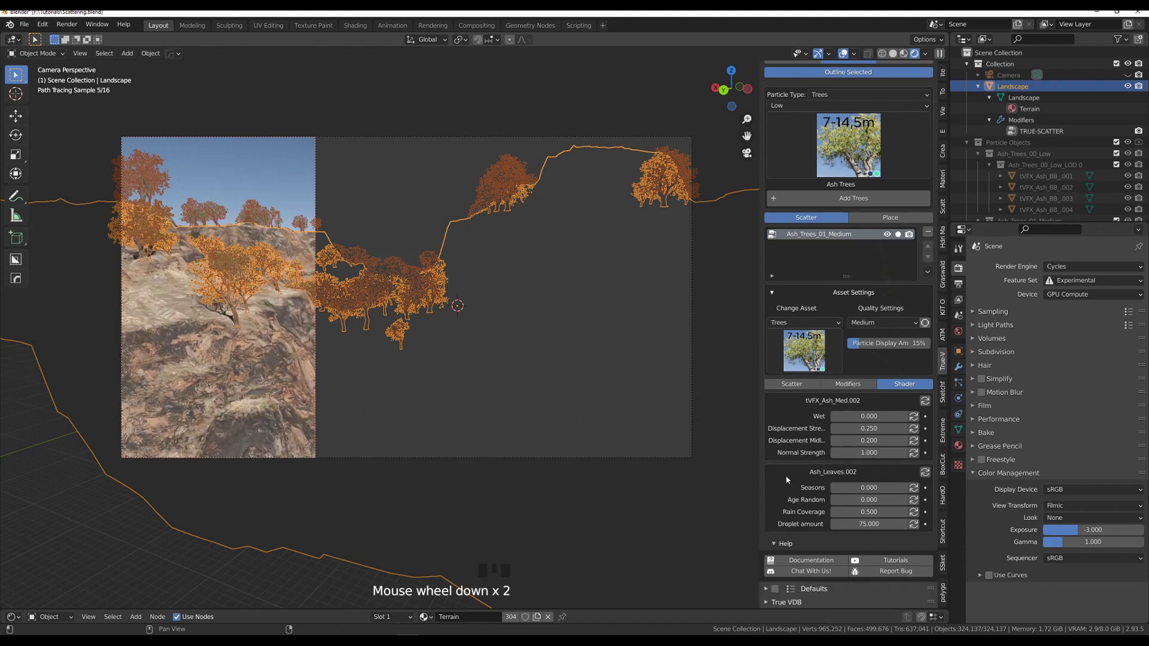
scroll(843, 476, down, 2)
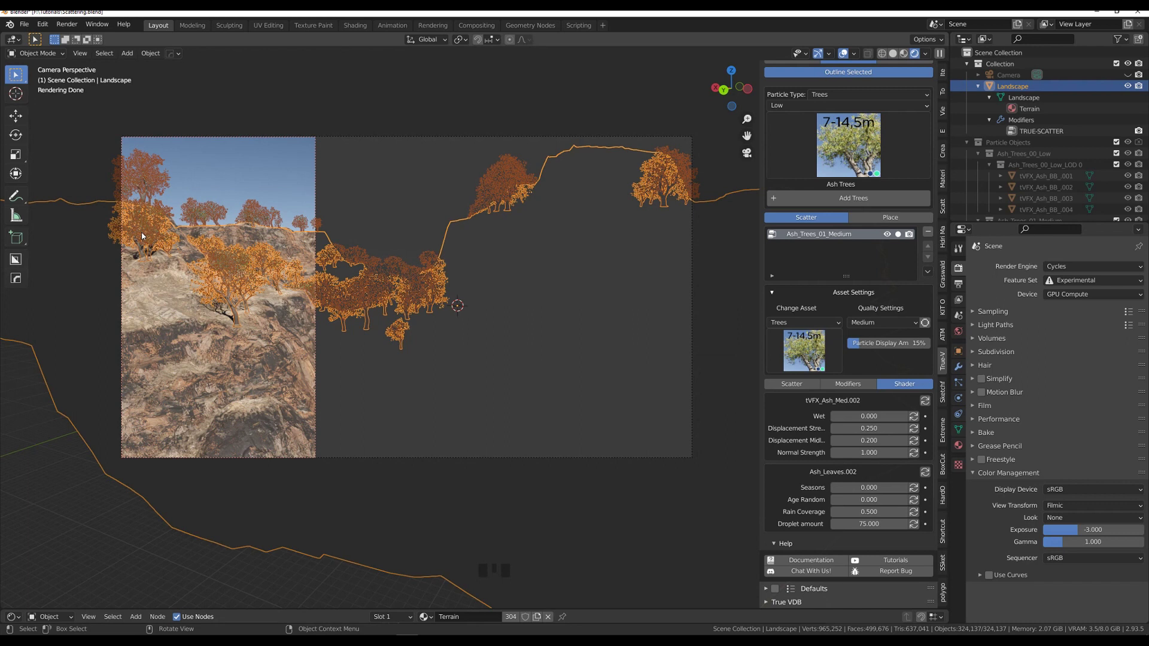
Turn off the selection outline and set the ash leaves' Seasons value to 0.6
click(813, 70)
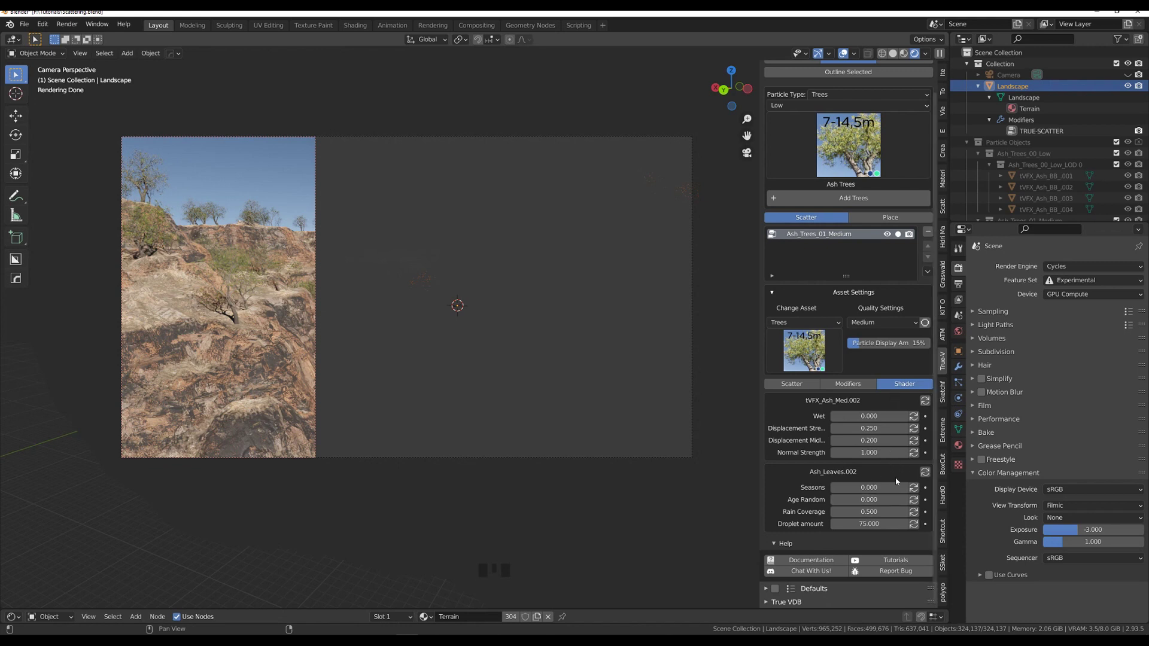
click(875, 488)
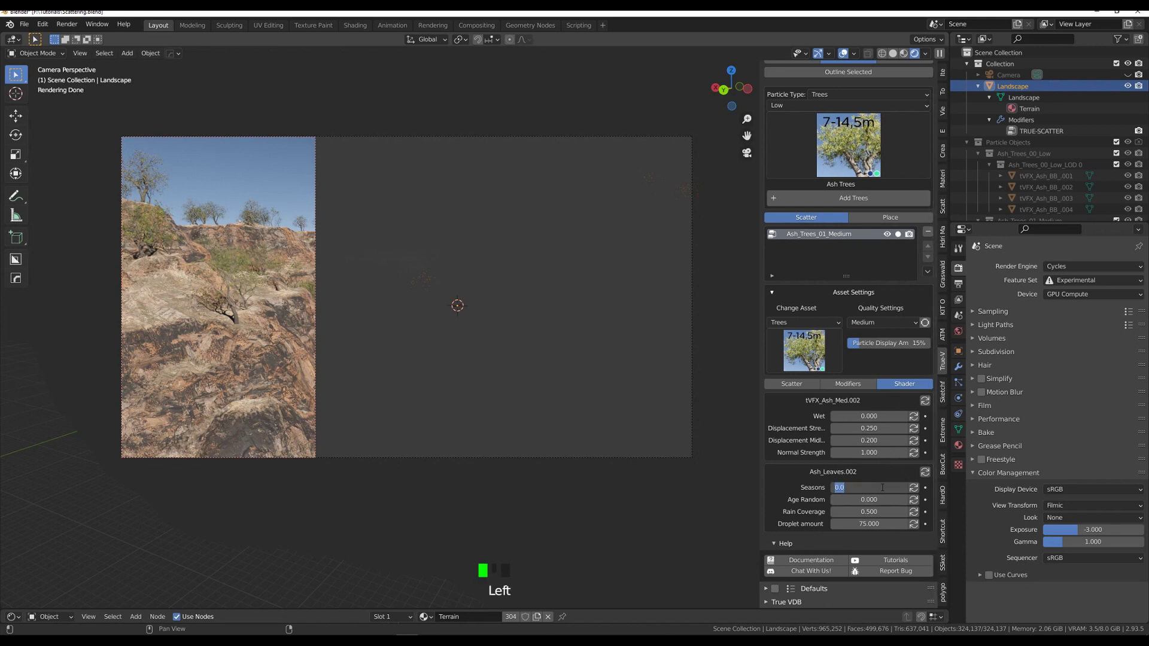
text(0.6)
key(Return)
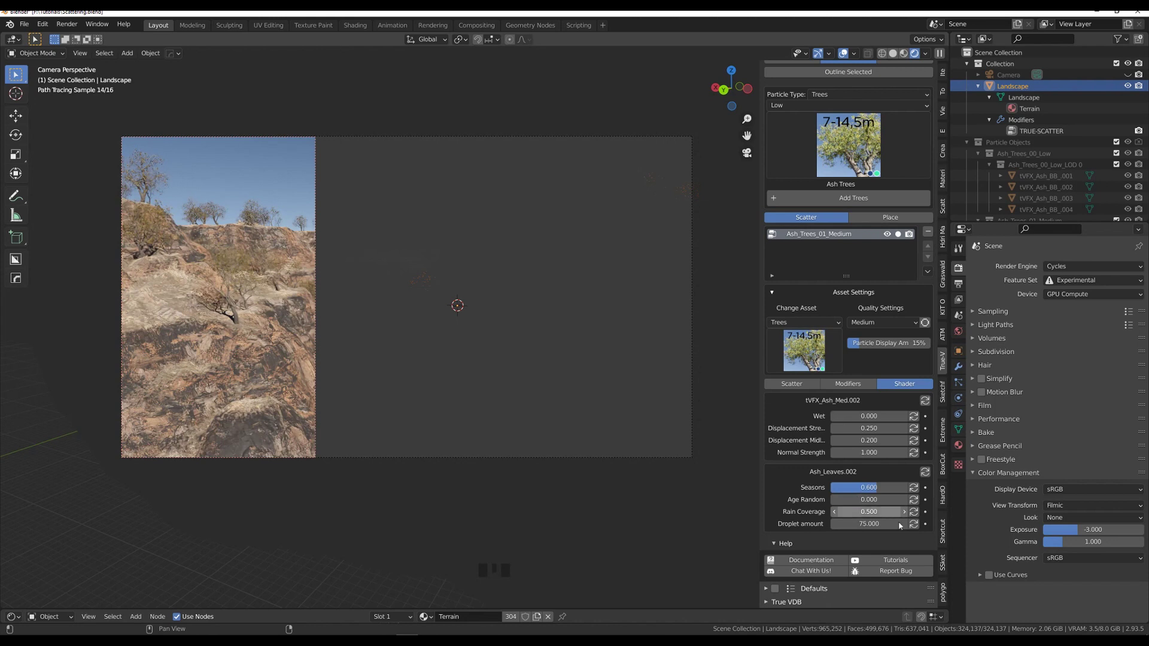
key(KP_0)
key(KP_Decimal)
key(KP_5)
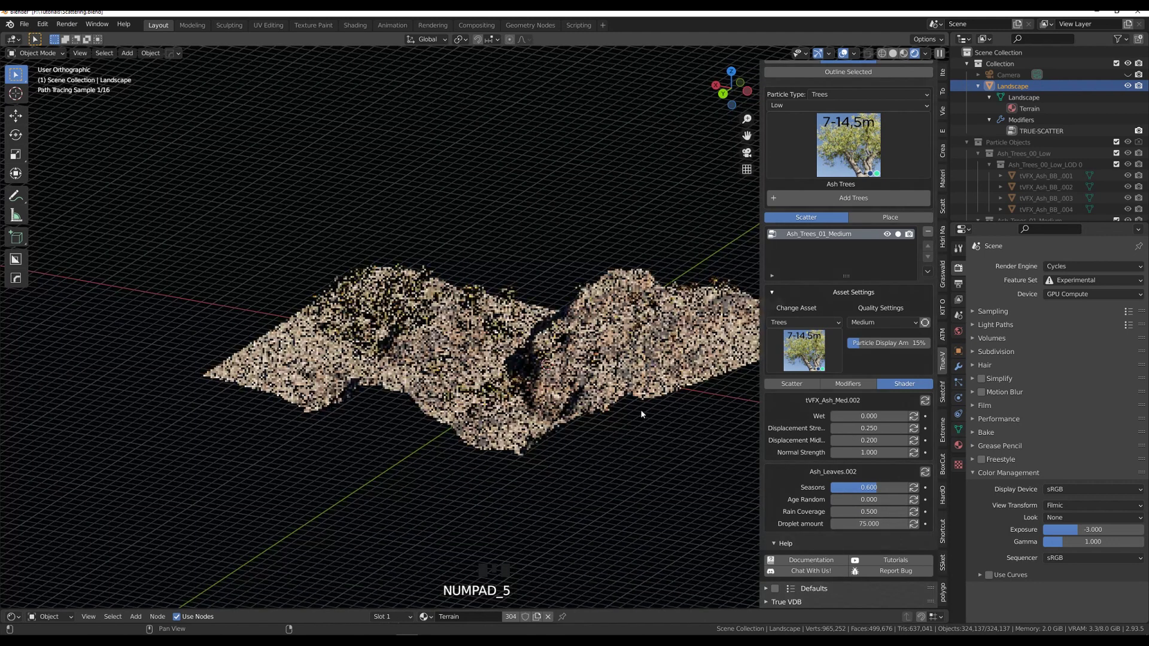
key(KP_0)
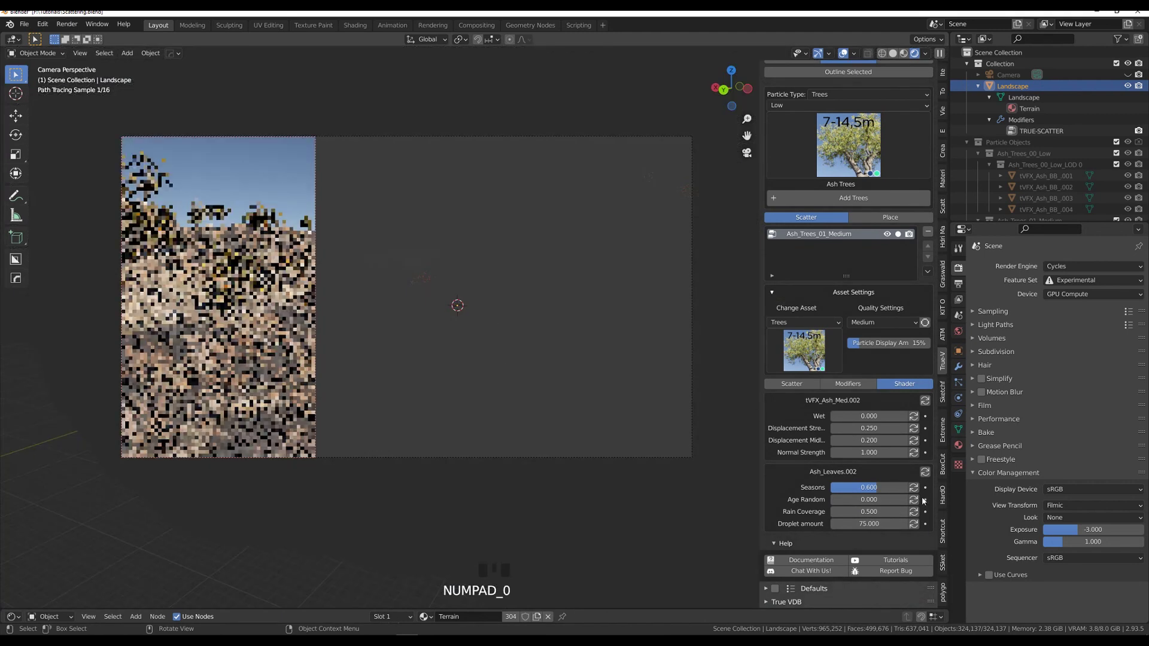
Set the ash leaves' Age Random to 0.5
click(867, 499)
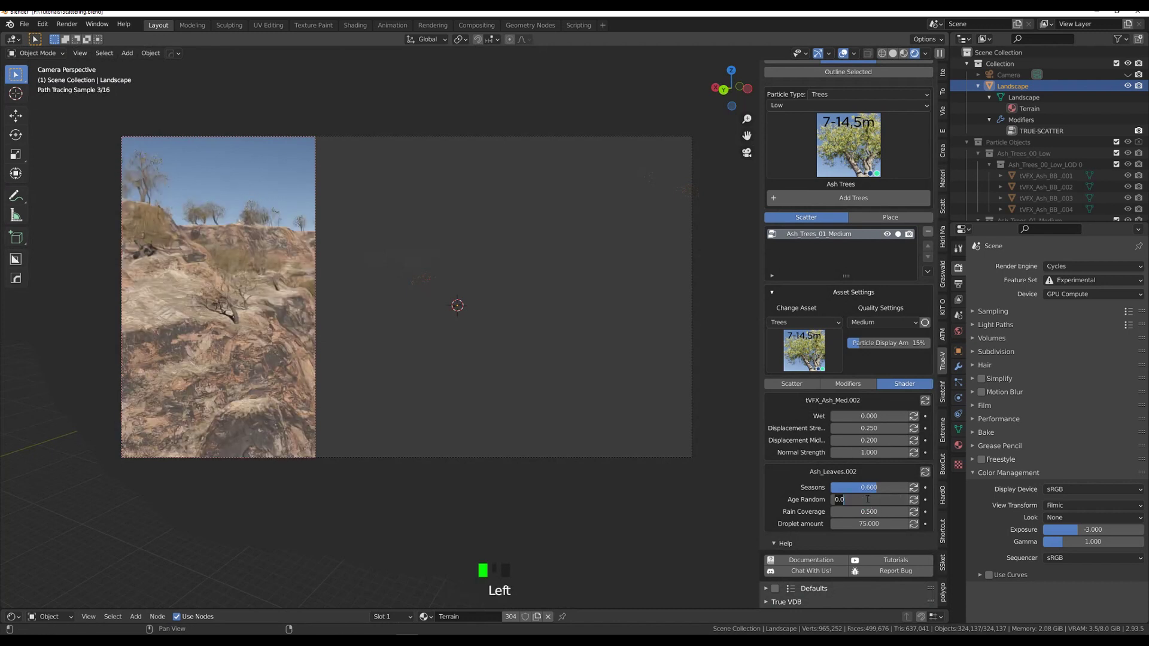
key(BackSpace)
text(5)
key(Return)
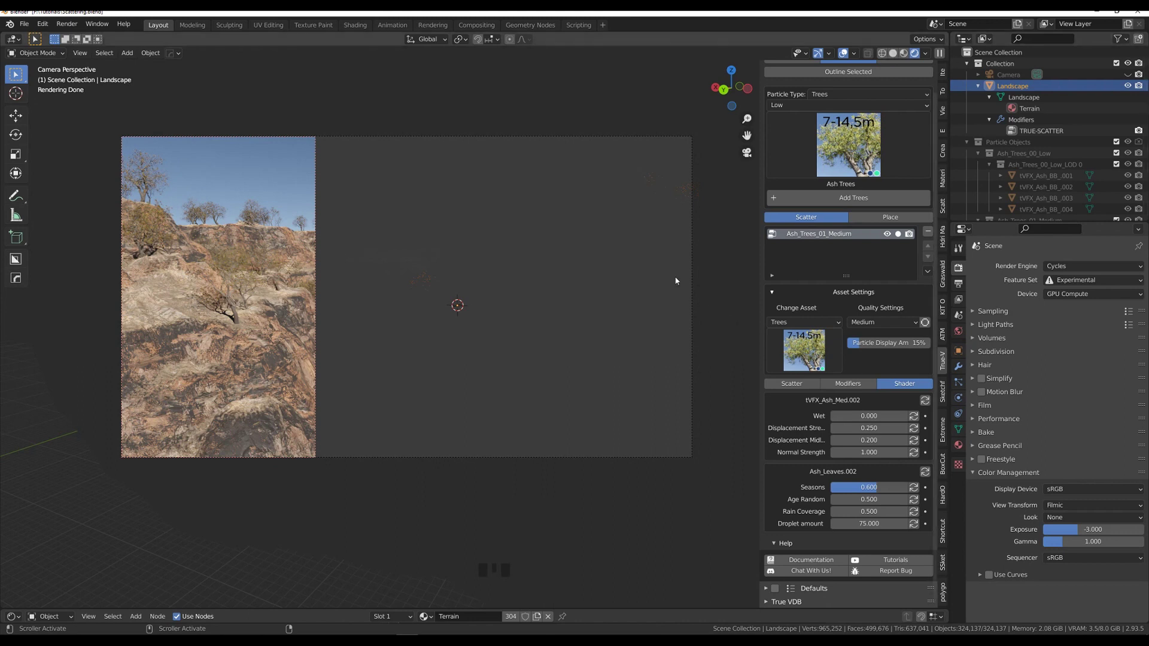
Switch the viewport to solid shading and extend the render region to cover the whole camera frame
key(z)
click(718, 281)
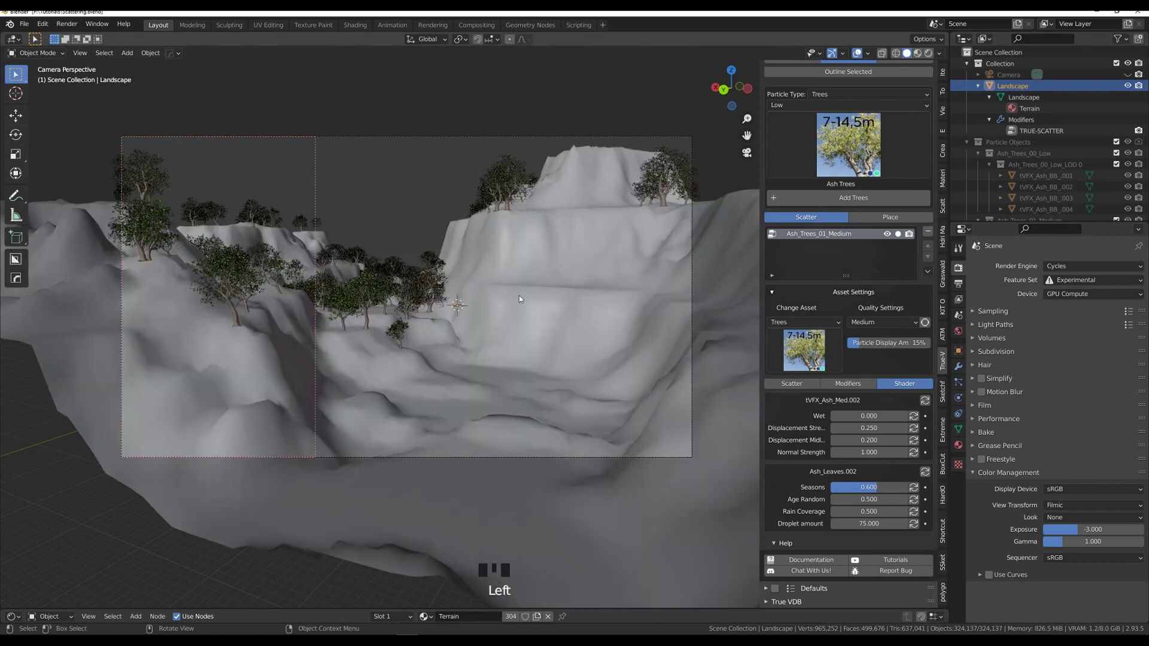
key(ctrl+b)
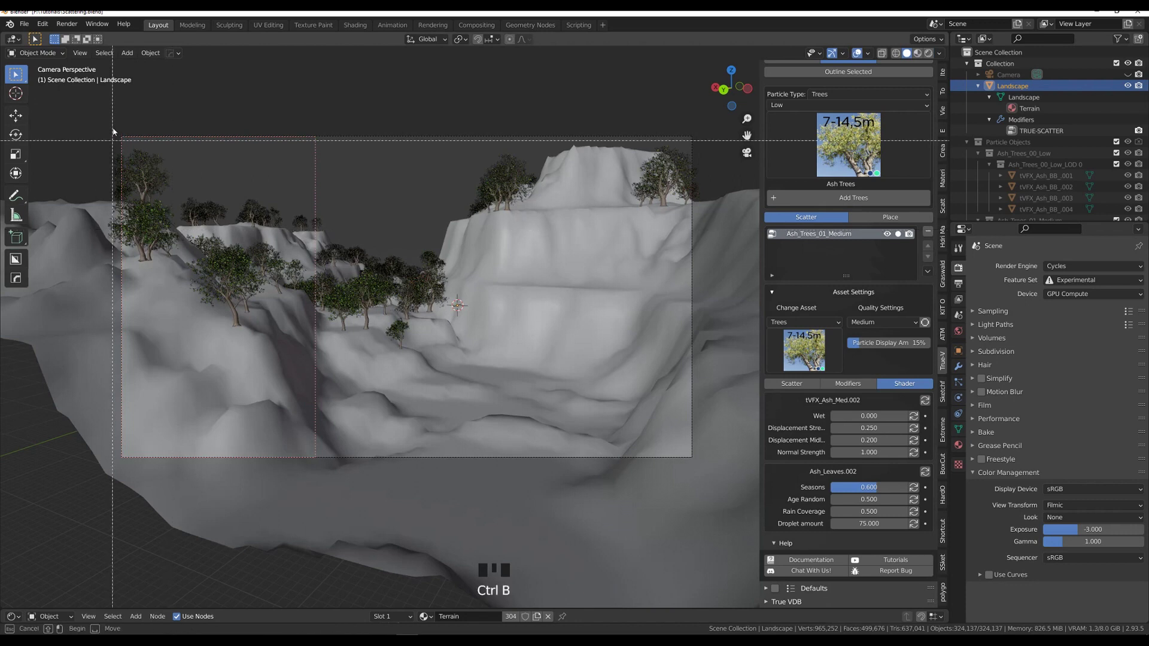
mouse_move(115, 126)
mouse_down()
mouse_move(174, 192)
mouse_move(637, 405)
mouse_up()
drag(692, 446, 712, 488)
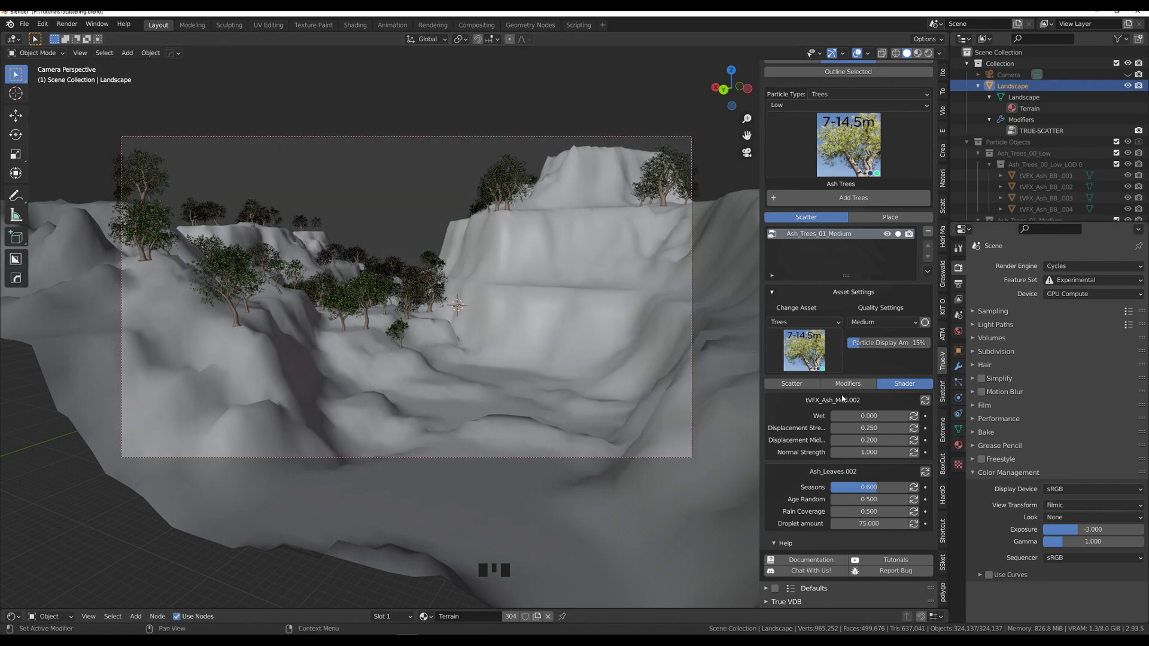
Show the ash trees' scatter settings and set Distribution Seed to 12 and Object Seed to 1
click(787, 386)
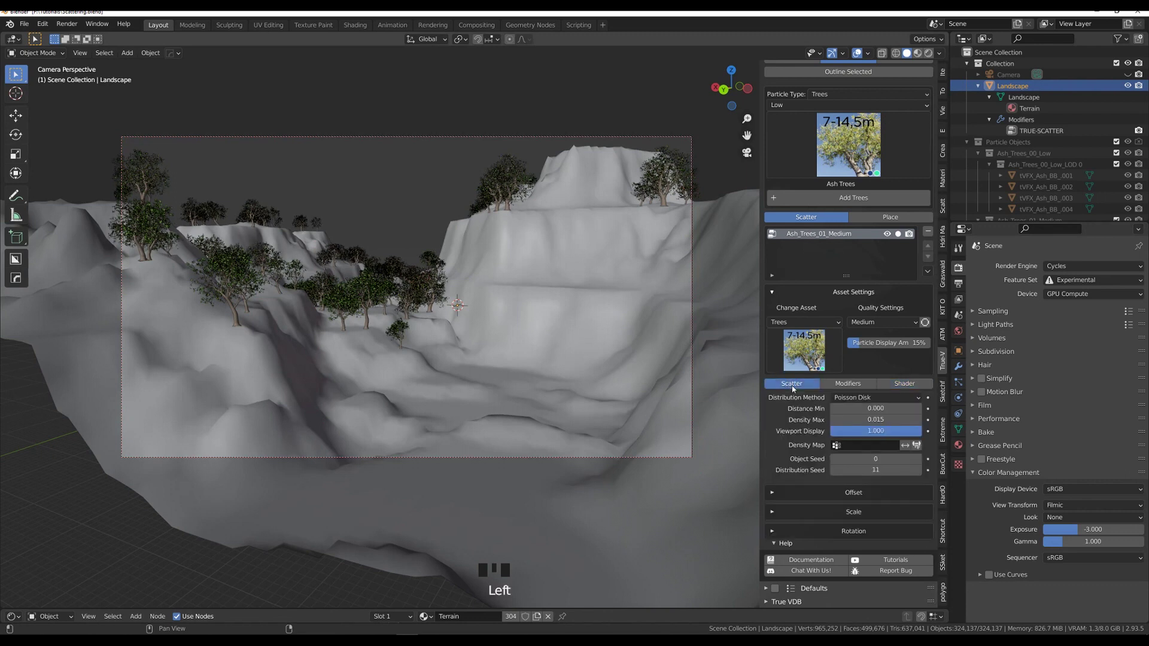
click(917, 475)
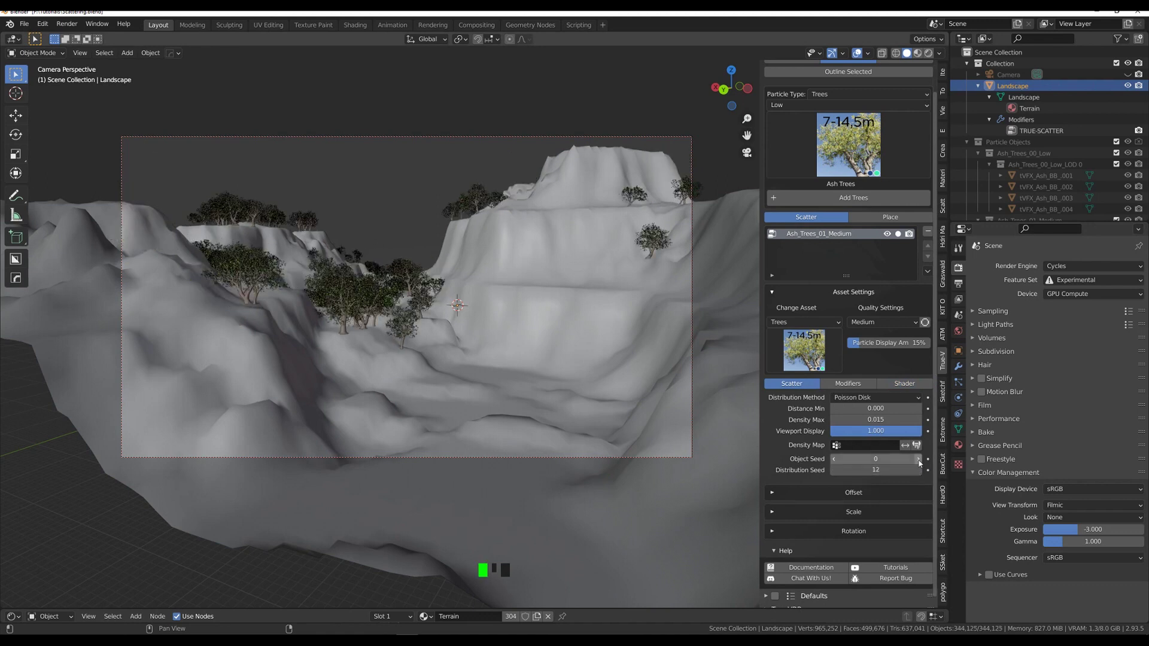
click(918, 460)
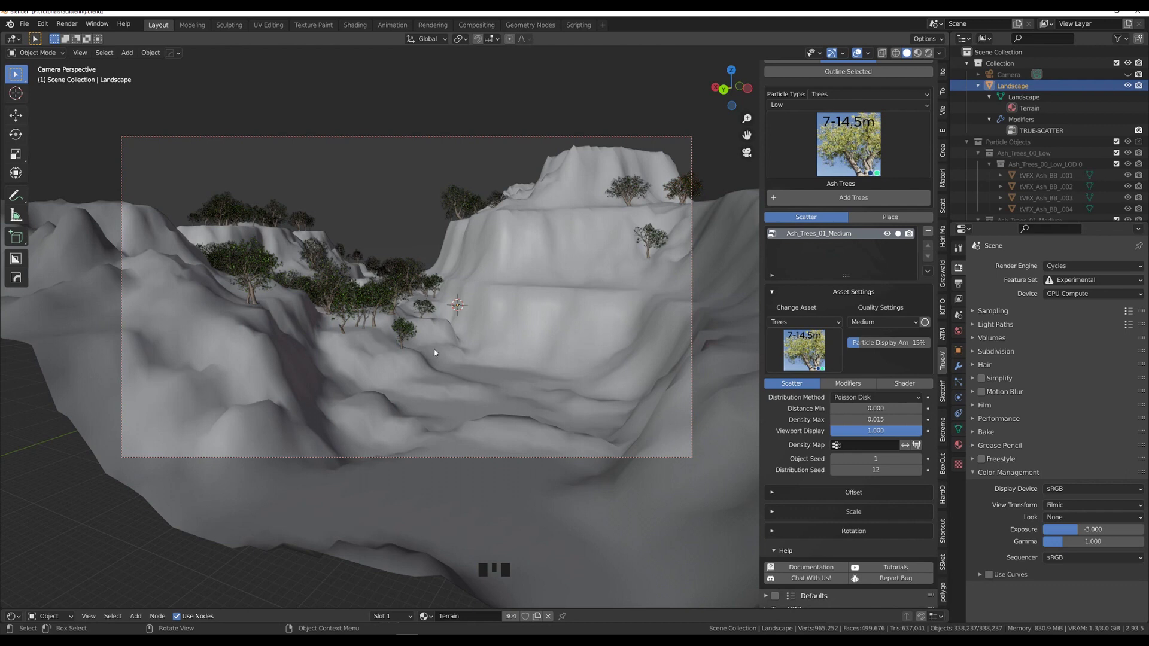
Try a Distribution Seed of 121 for the ash trees and step it up to 124
click(917, 472)
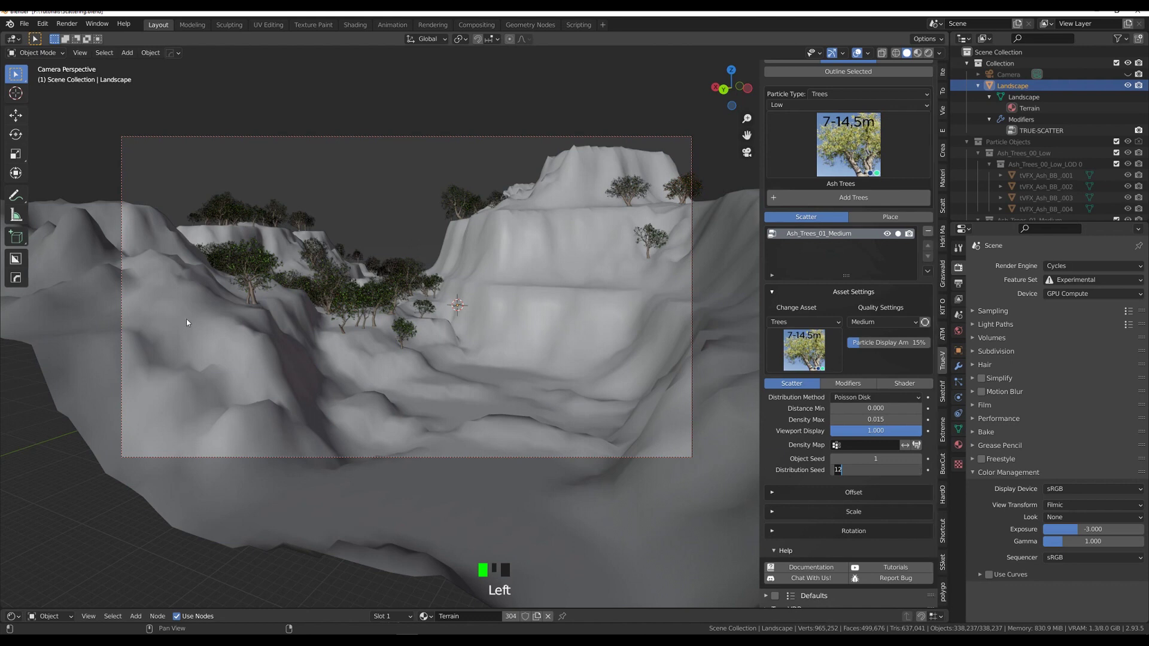
click(143, 263)
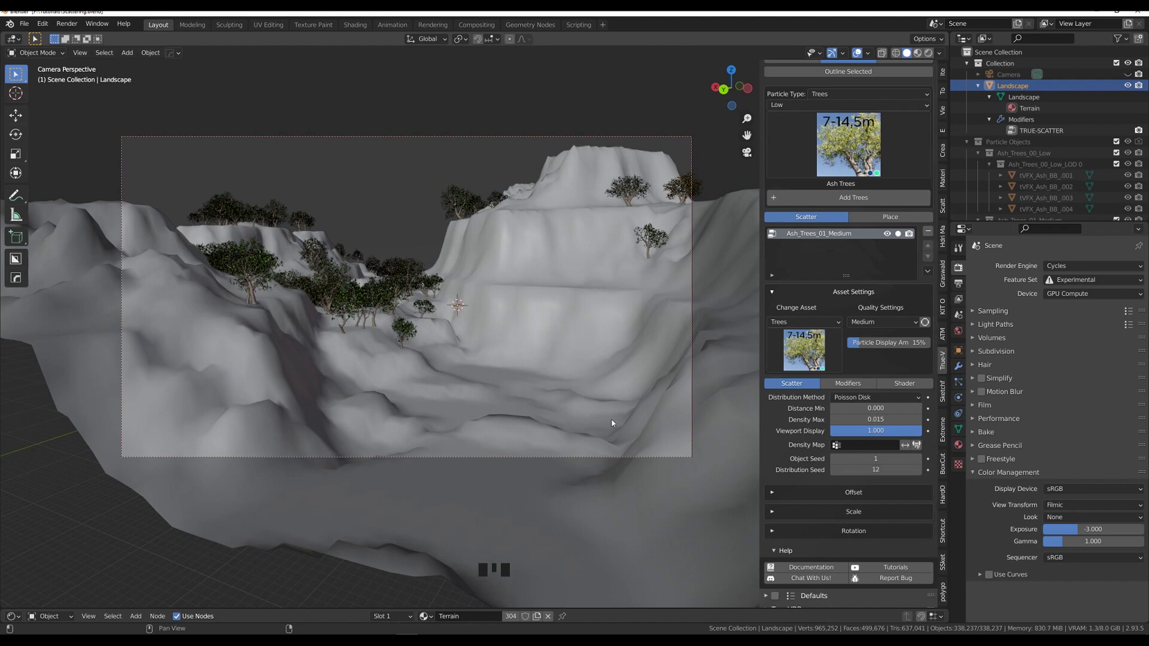
click(917, 471)
click(899, 467)
text(15)
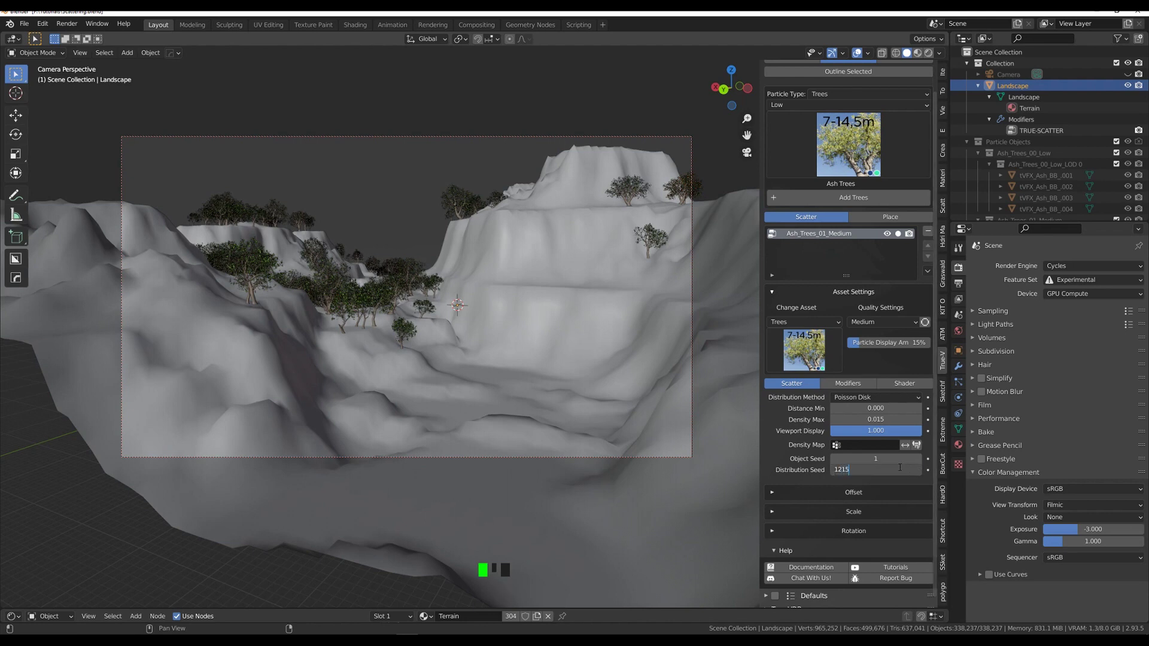
key(BackSpace)
key(Return)
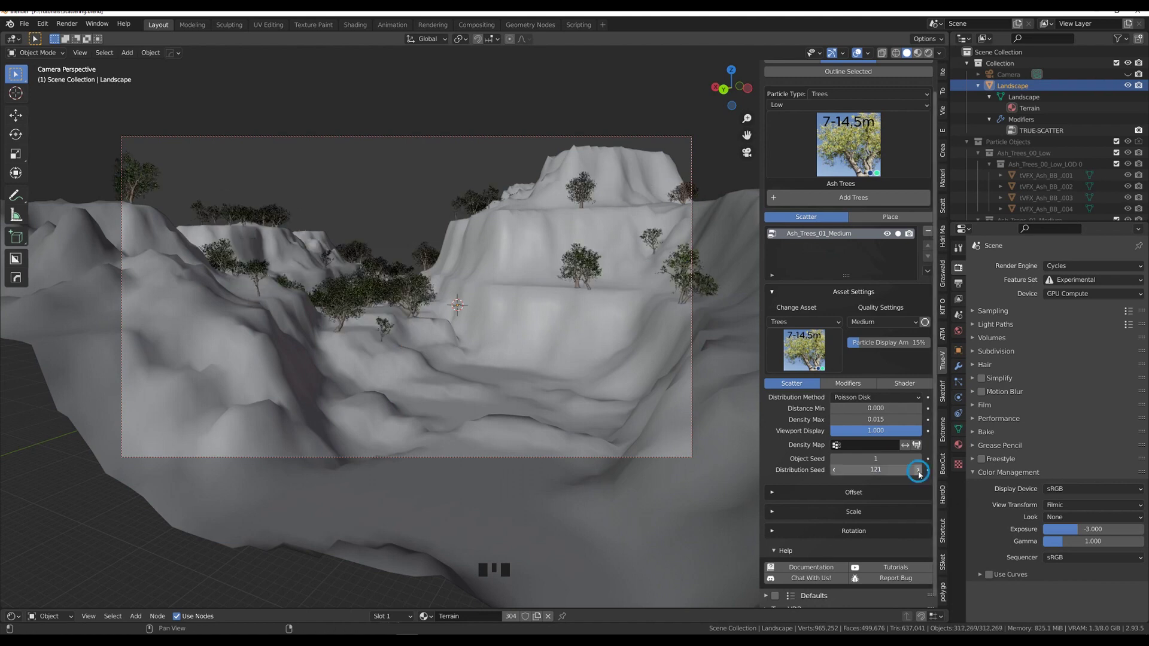
click(918, 471)
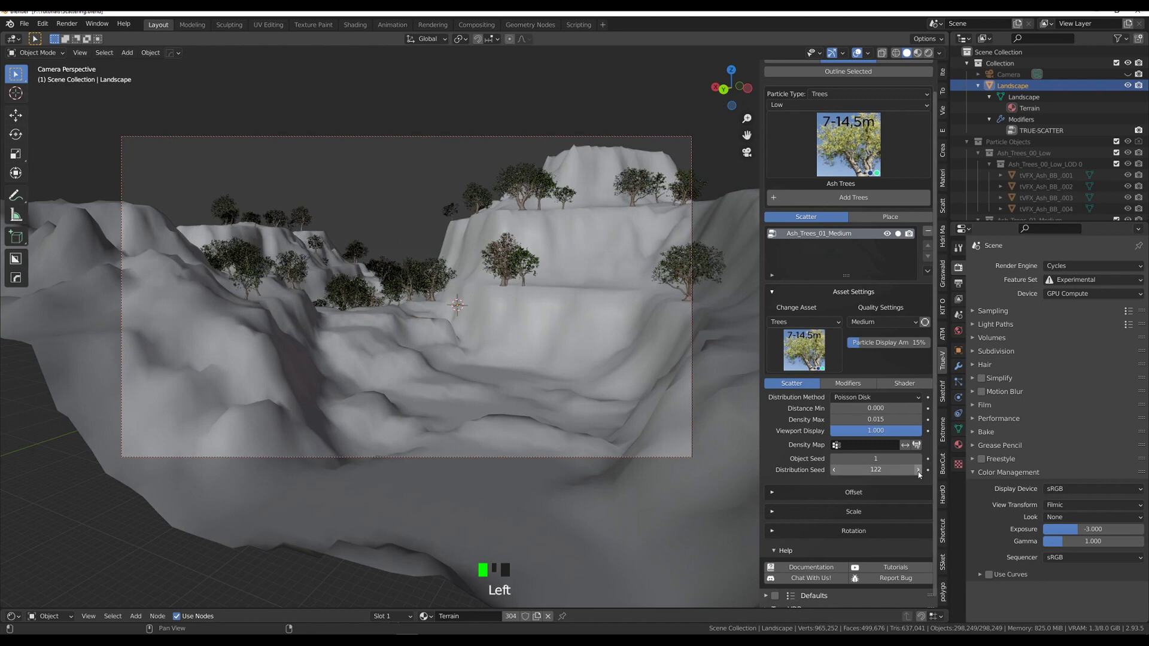
click(918, 471)
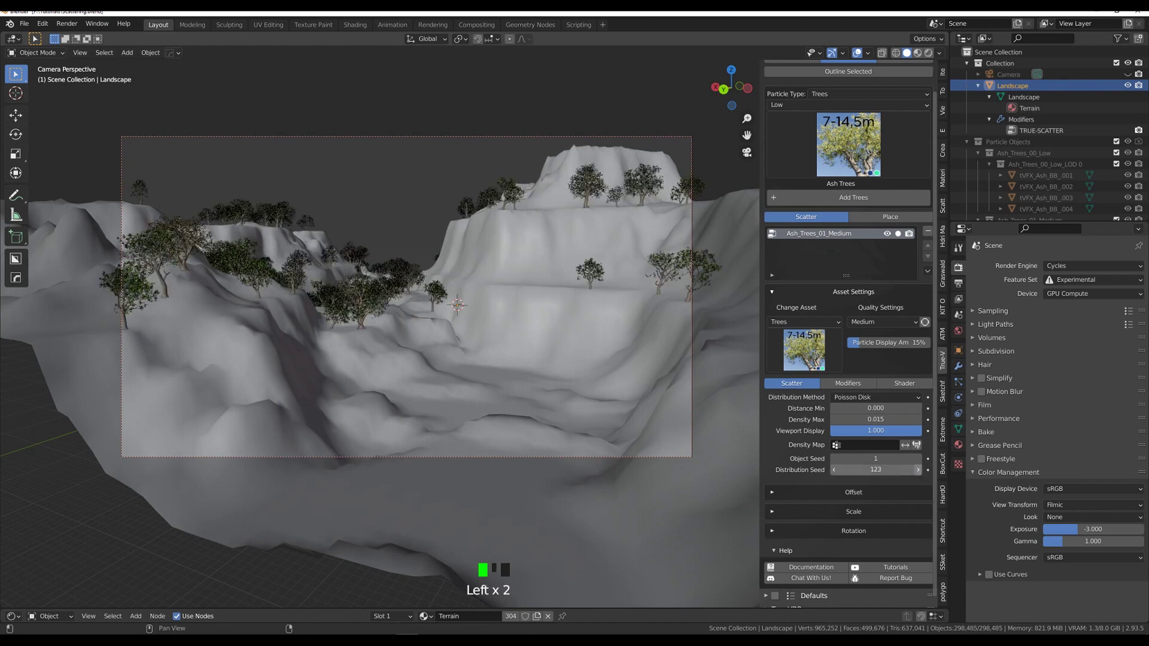
click(919, 471)
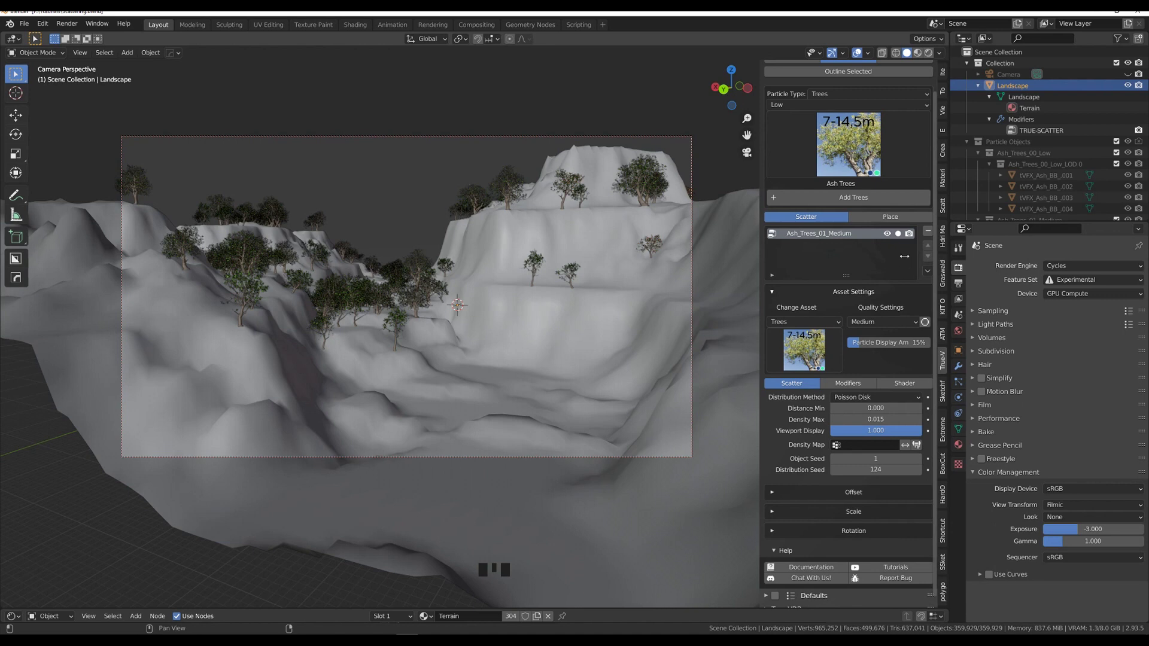
Hide the ash tree scatter in the viewport and turn on the outline for the selected landscape
click(887, 233)
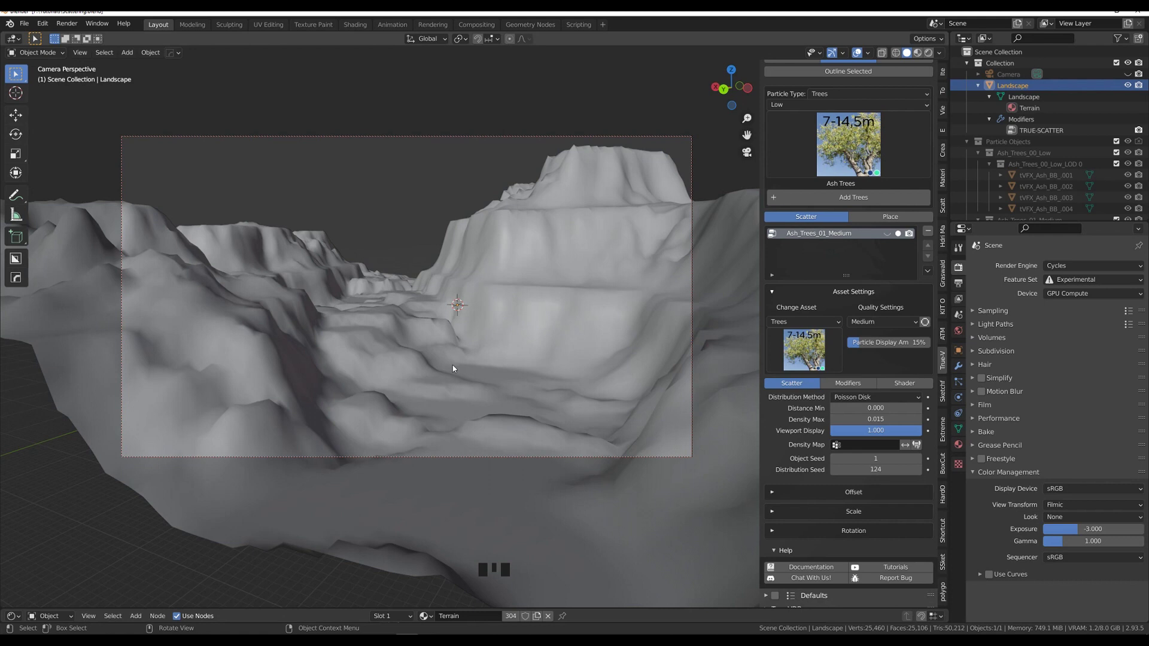
click(943, 110)
click(943, 113)
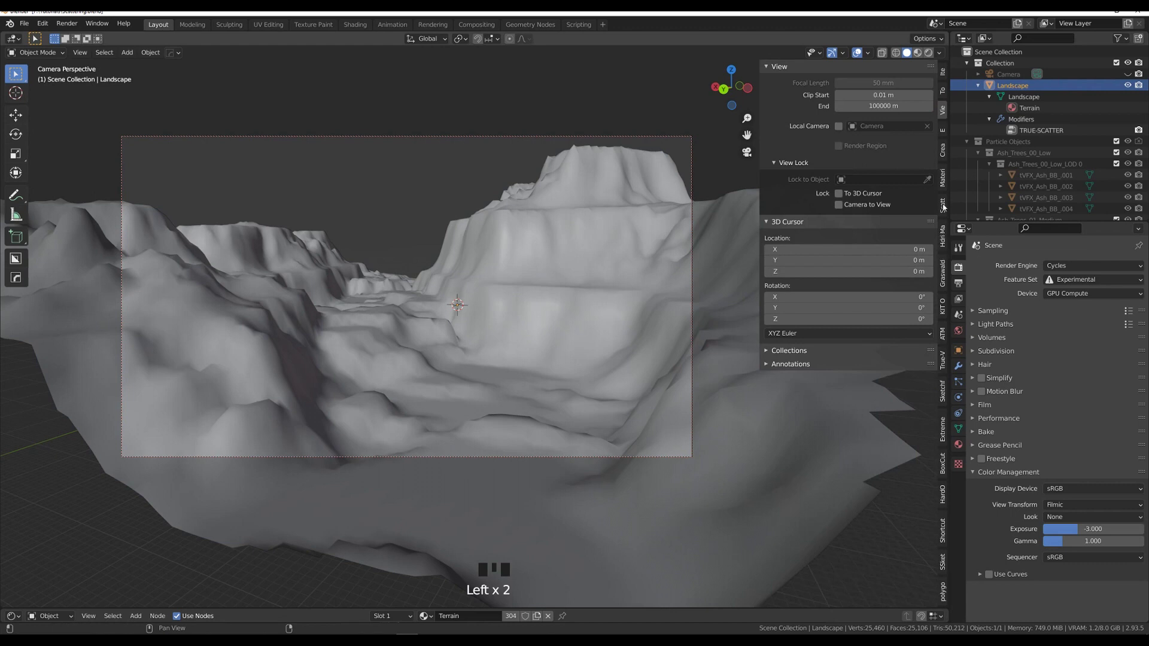
click(944, 364)
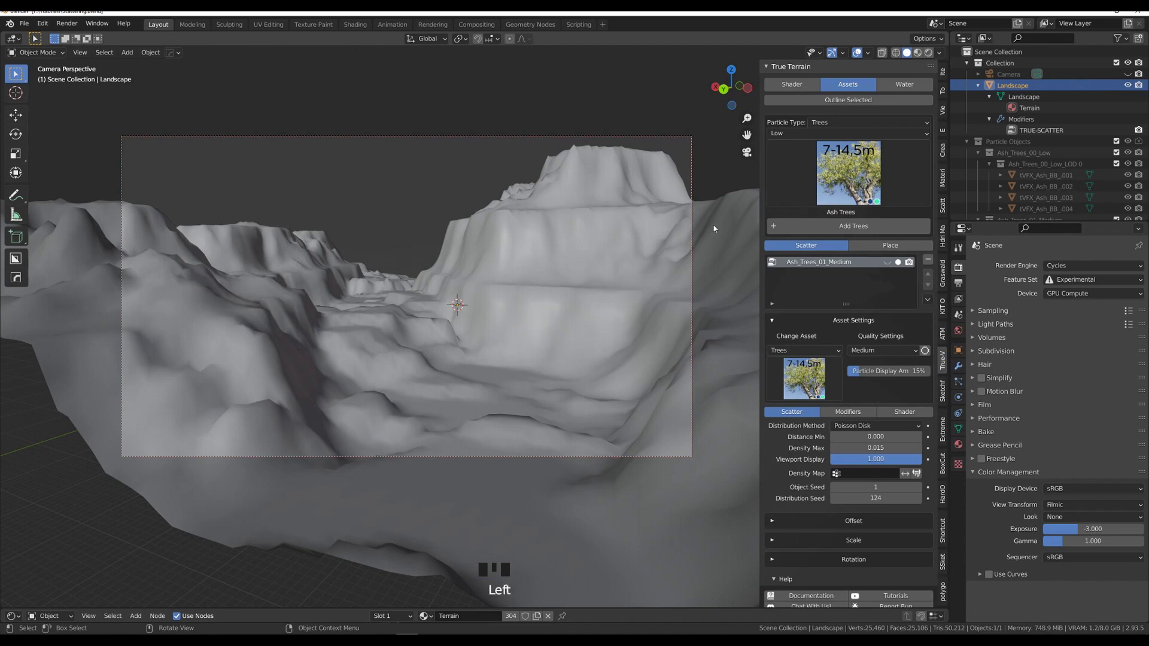
click(836, 101)
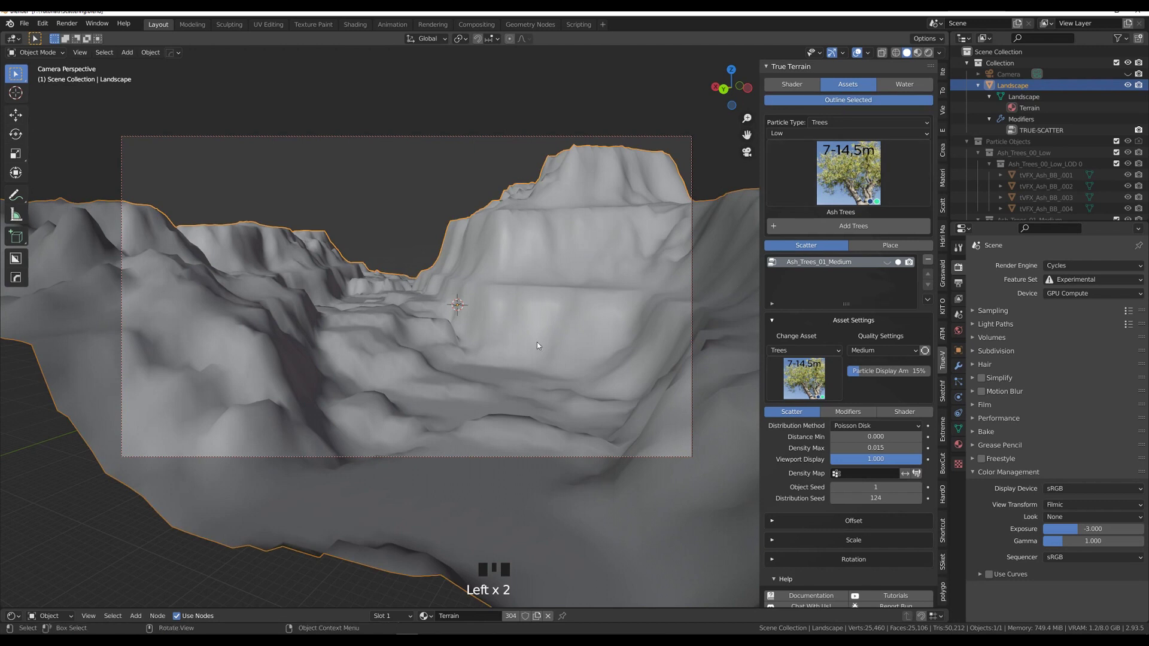
Enter Weight Paint mode on the landscape and dab six separate full-weight spots along the canyon from the camera view
key(Tab)
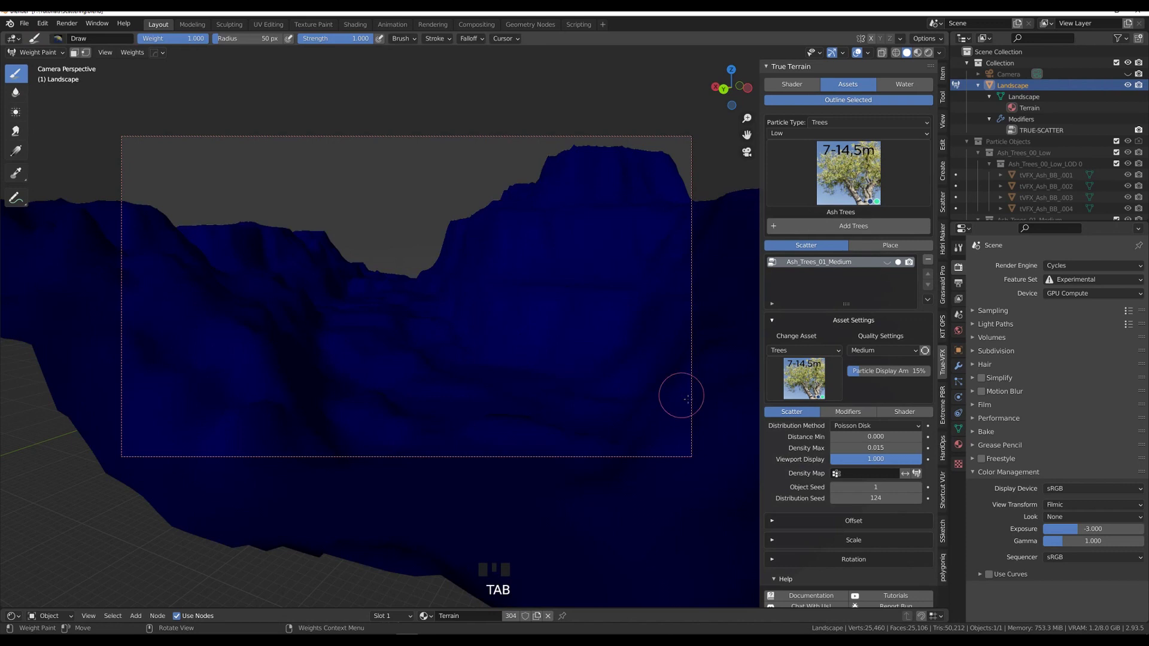
mouse_move(538, 366)
middle_down()
mouse_move(538, 393)
mouse_move(559, 385)
middle_up()
key(KP_0)
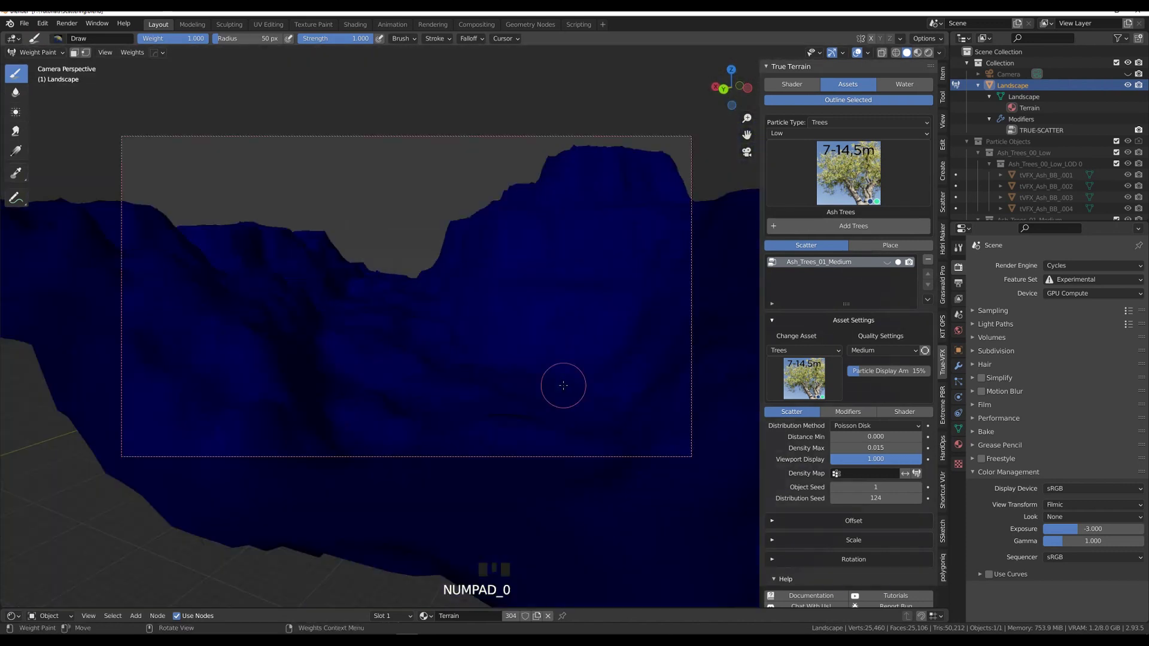
click(506, 383)
click(458, 413)
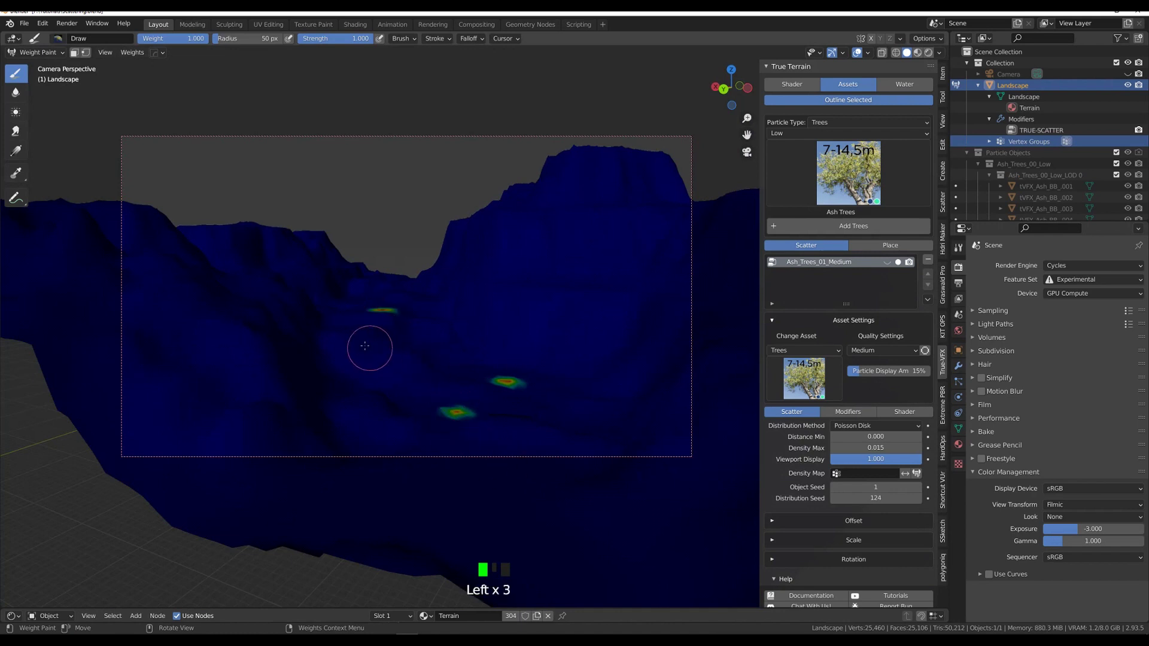
click(346, 330)
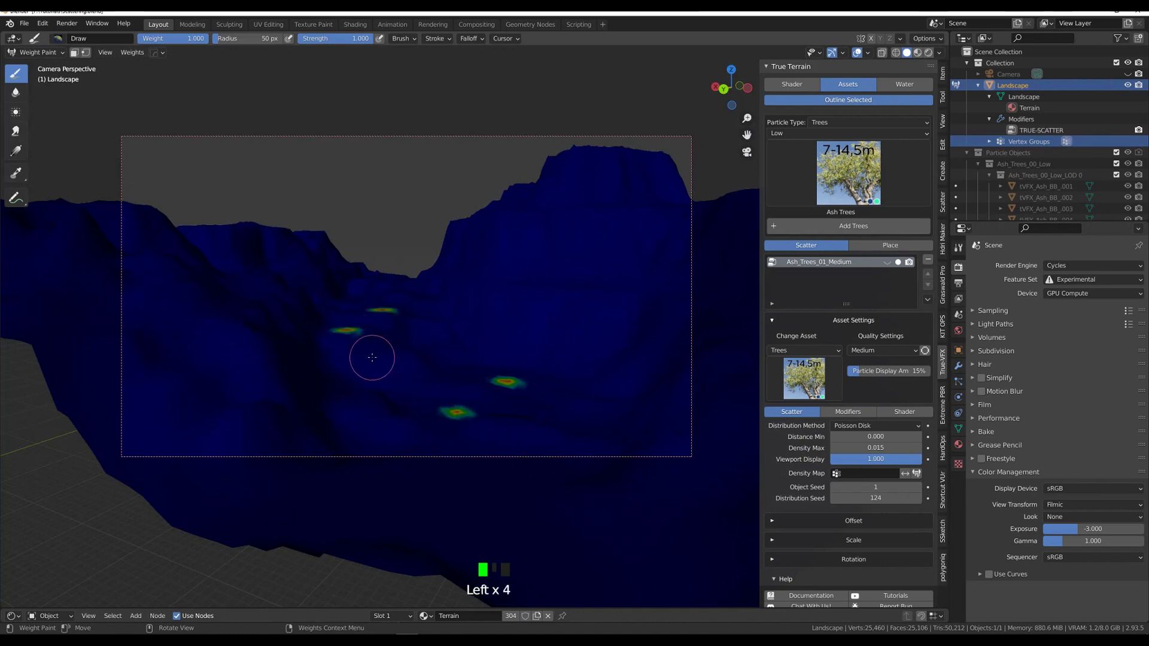
click(246, 304)
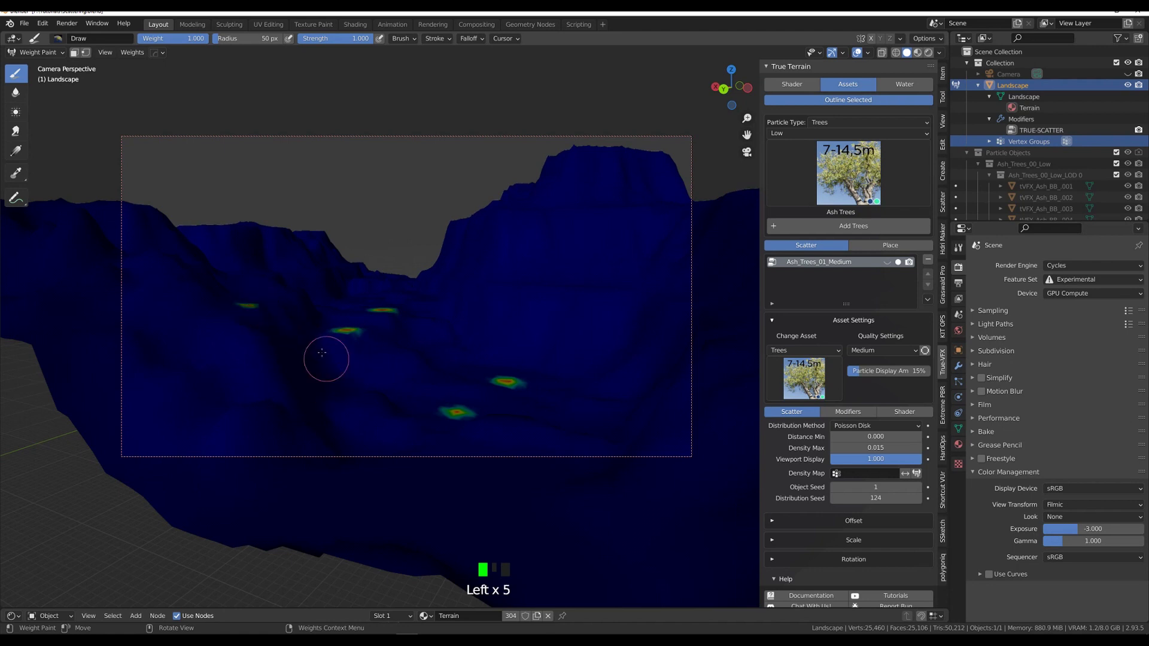
click(422, 297)
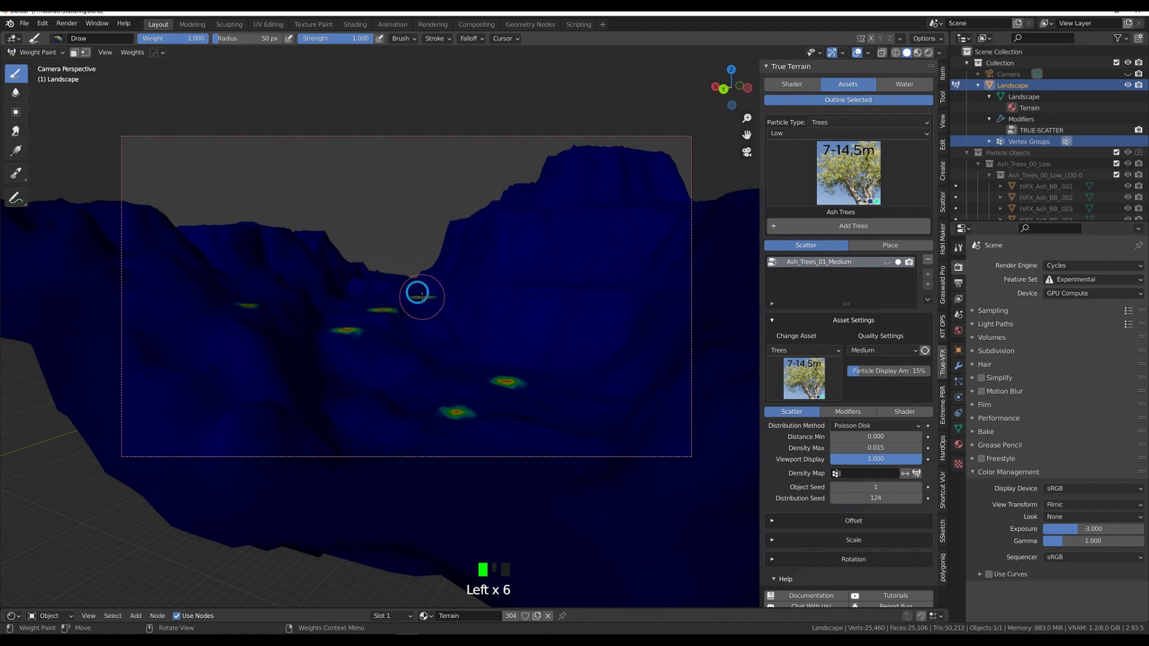
Paint two broad full-weight patches over the two weight spots closest to the terrain's jagged edge
key(KP_7)
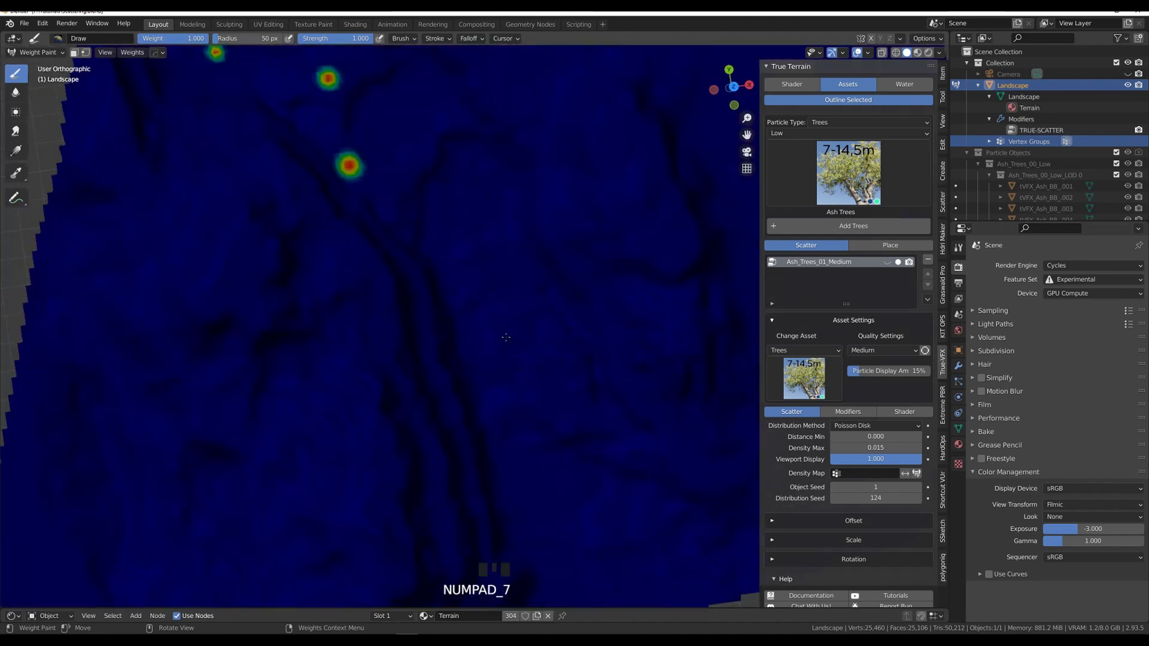
scroll(336, 142, down, 4)
scroll(336, 142, down, 1)
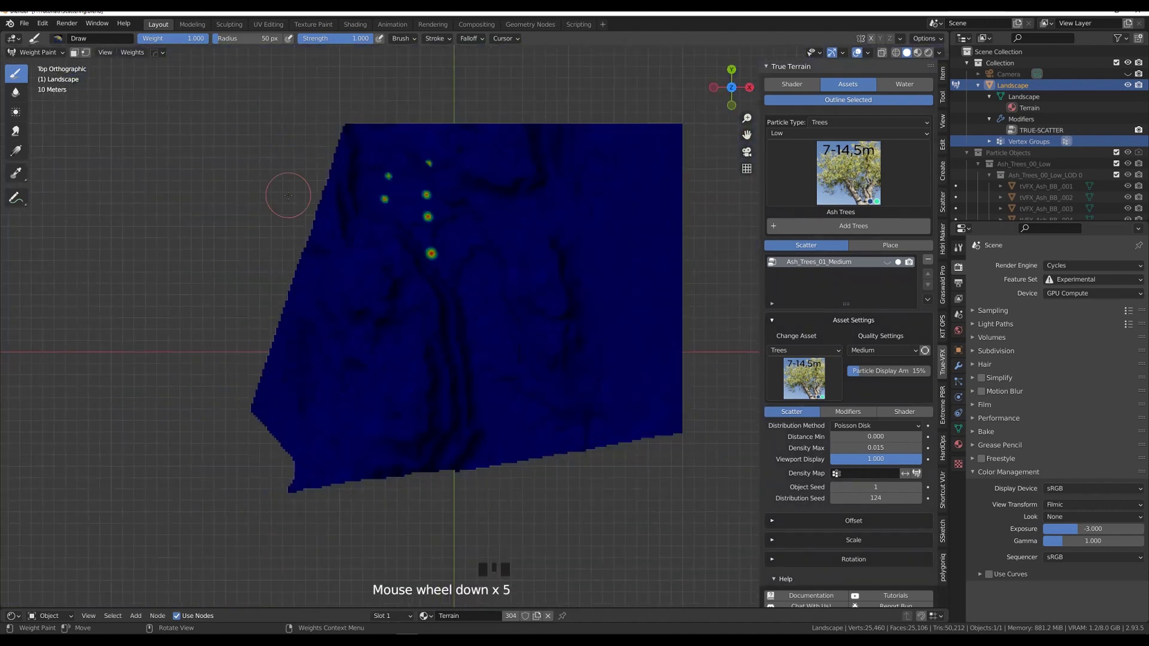
key(KP_0)
middle_drag(387, 288, 505, 457)
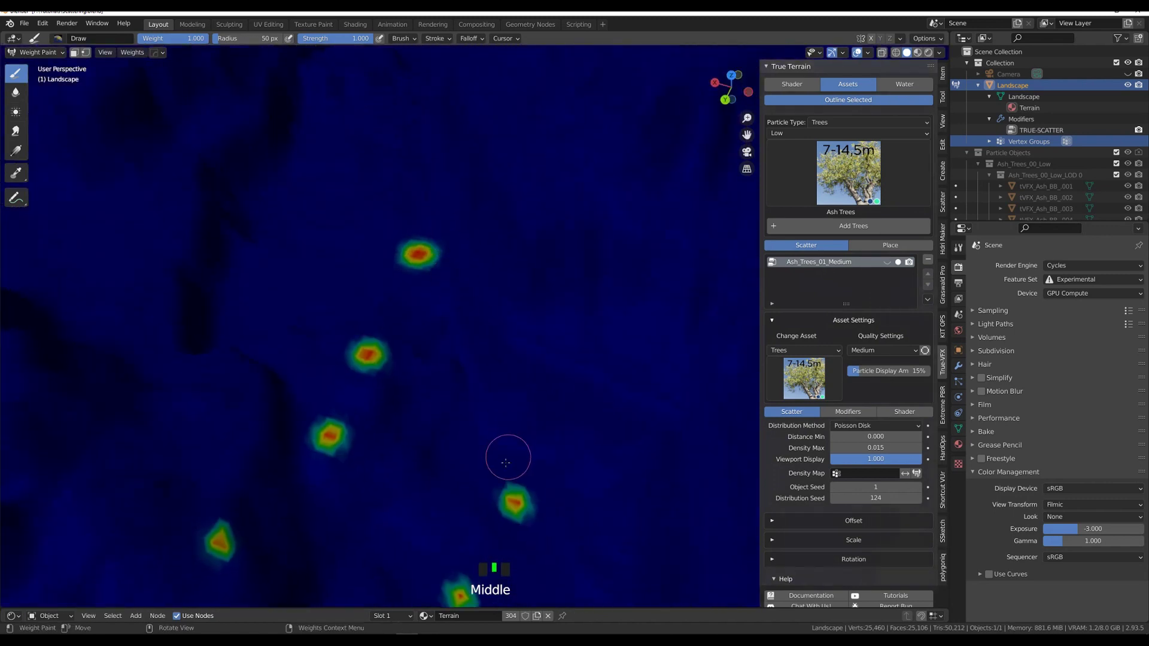
mouse_move(480, 447)
mouse_down()
mouse_move(464, 449)
mouse_move(513, 501)
mouse_move(470, 458)
mouse_move(533, 461)
mouse_move(604, 554)
mouse_up()
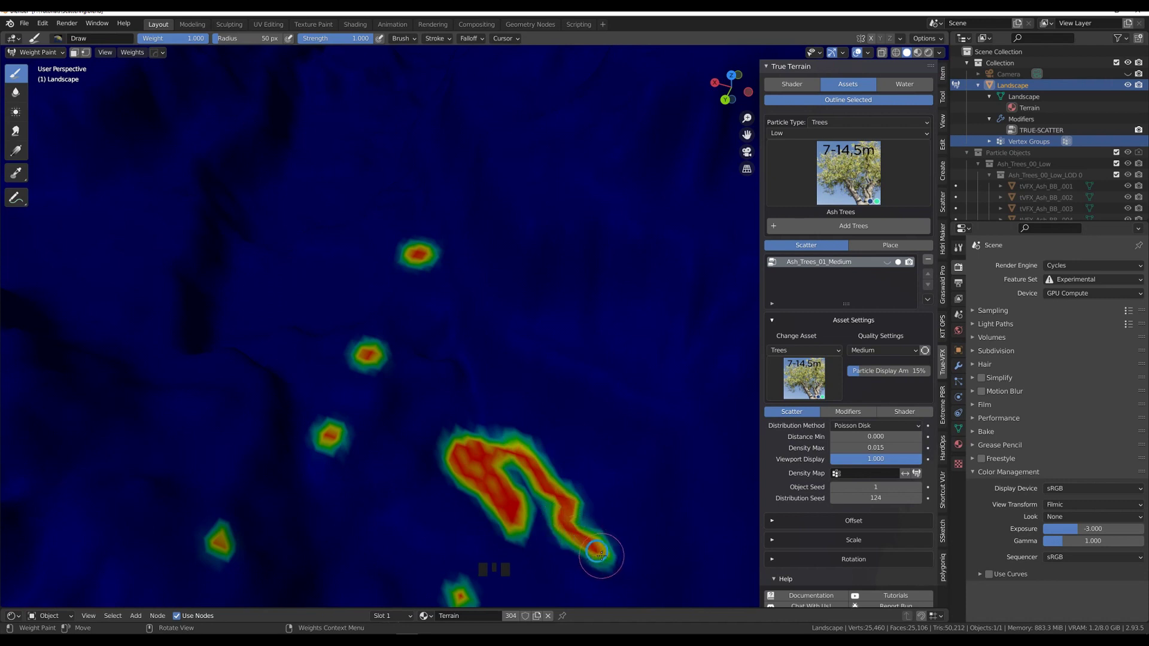
scroll(510, 505, down, 2)
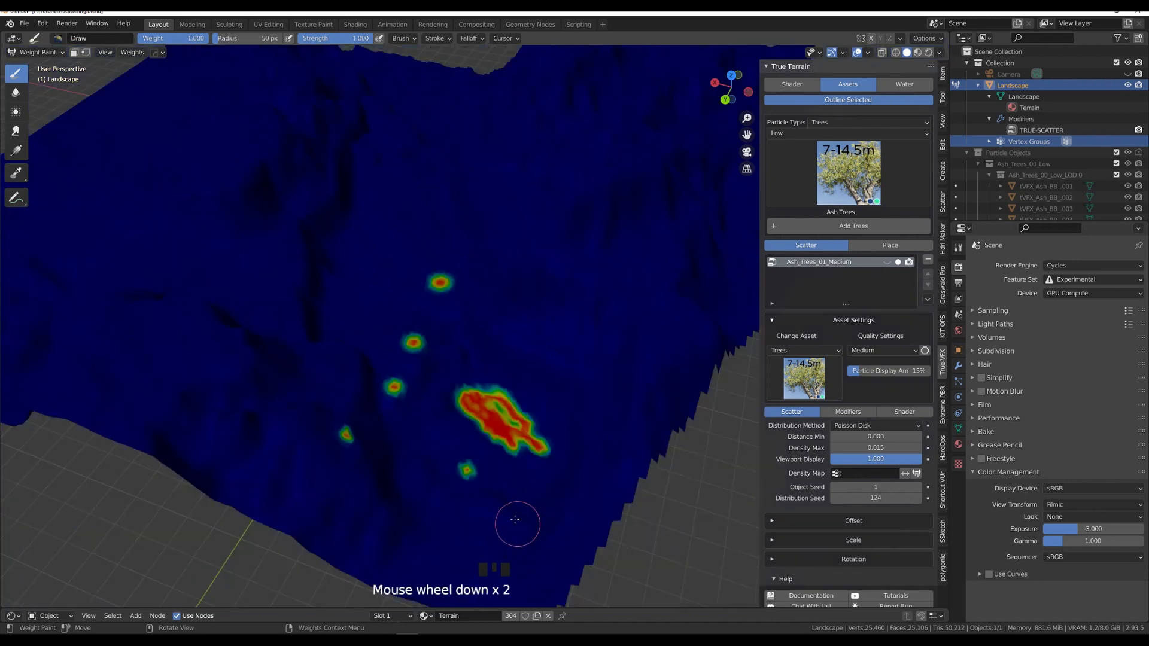
shift+middle_drag(510, 505, 507, 468)
mouse_move(408, 384)
mouse_down()
mouse_move(457, 411)
mouse_move(527, 422)
mouse_up()
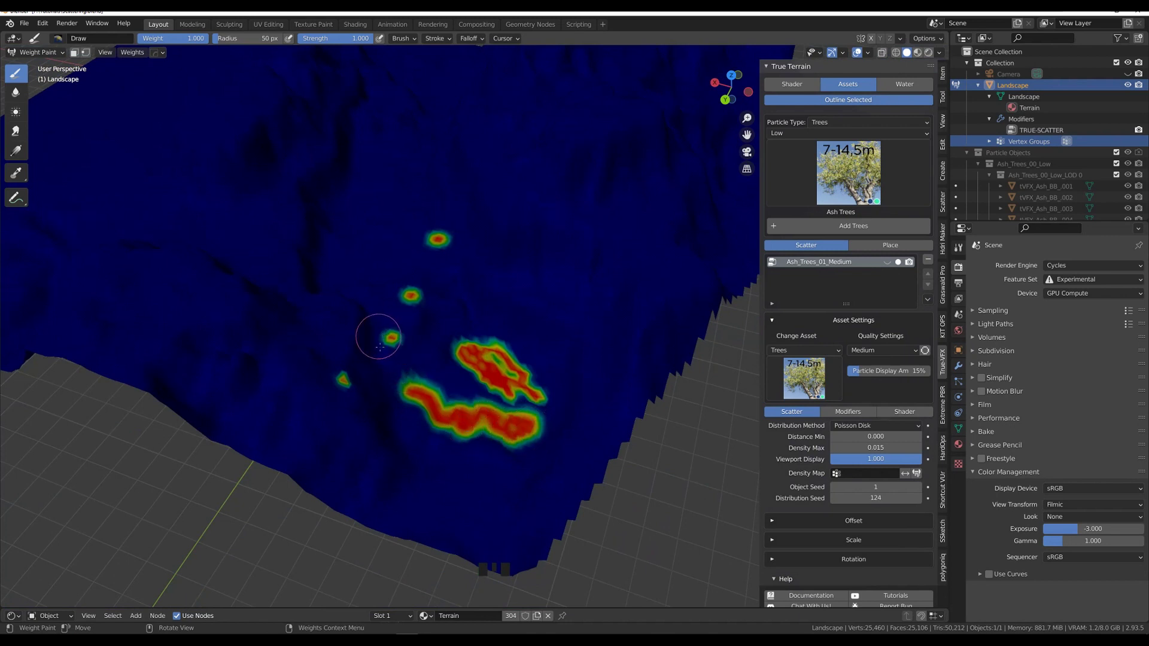
Extend the middle weight spots into a branched patch and a curved full-weight strip along the canyon
scroll(439, 345, up, 1)
scroll(439, 345, up, 2)
mouse_move(323, 242)
mouse_down()
mouse_move(280, 315)
mouse_move(288, 253)
mouse_move(205, 251)
mouse_move(239, 321)
mouse_move(277, 270)
mouse_move(267, 311)
mouse_move(252, 302)
mouse_move(257, 311)
mouse_move(287, 266)
mouse_up()
mouse_move(395, 138)
mouse_down()
mouse_move(362, 205)
mouse_move(393, 164)
mouse_up()
scroll(395, 197, down, 2)
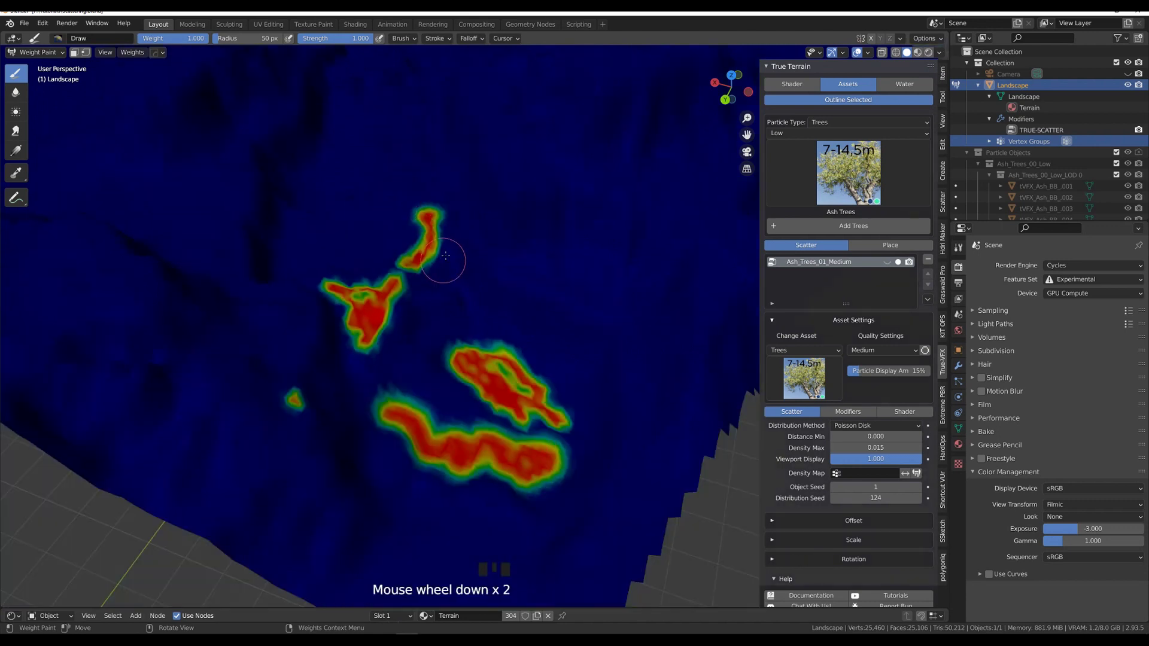
mouse_move(418, 216)
mouse_down()
mouse_move(405, 179)
mouse_move(376, 199)
mouse_up()
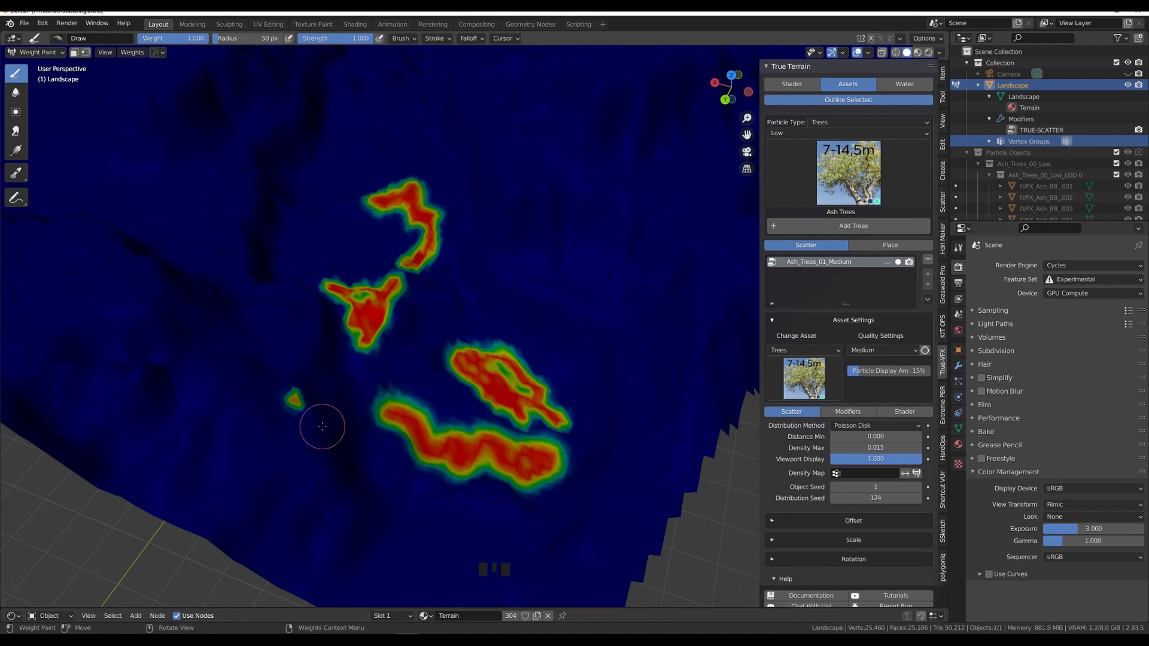
Paint a narrow full-weight strip over the remaining isolated spot and a short patch farther up the canyon
mouse_move(297, 336)
mouse_down()
mouse_move(295, 325)
mouse_move(288, 379)
mouse_move(306, 419)
mouse_up()
scroll(385, 256, down, 2)
middle_drag(410, 231, 330, 210)
drag(356, 167, 338, 199)
mouse_move(359, 361)
middle_down()
mouse_move(307, 351)
mouse_move(275, 298)
mouse_move(317, 302)
middle_up()
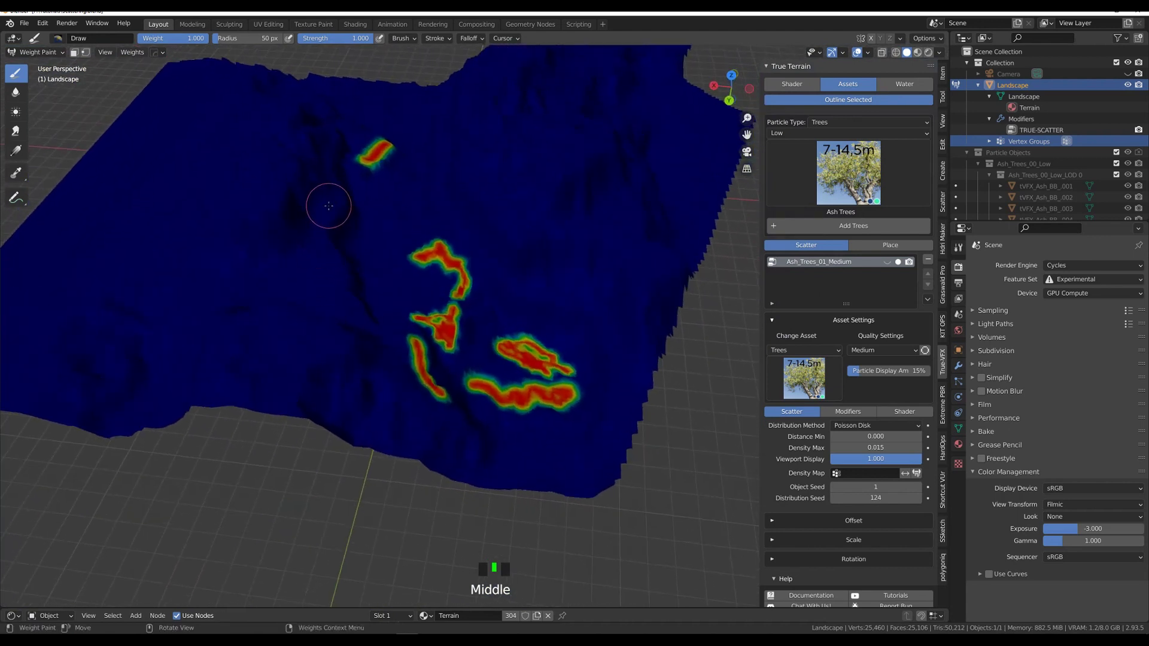
Paint a long branched full-weight strip across the canyon from the curved strip, with a separate dab beside and below it
mouse_move(330, 204)
mouse_down()
mouse_move(303, 277)
mouse_move(286, 281)
mouse_move(312, 283)
mouse_move(329, 303)
mouse_move(316, 252)
mouse_up()
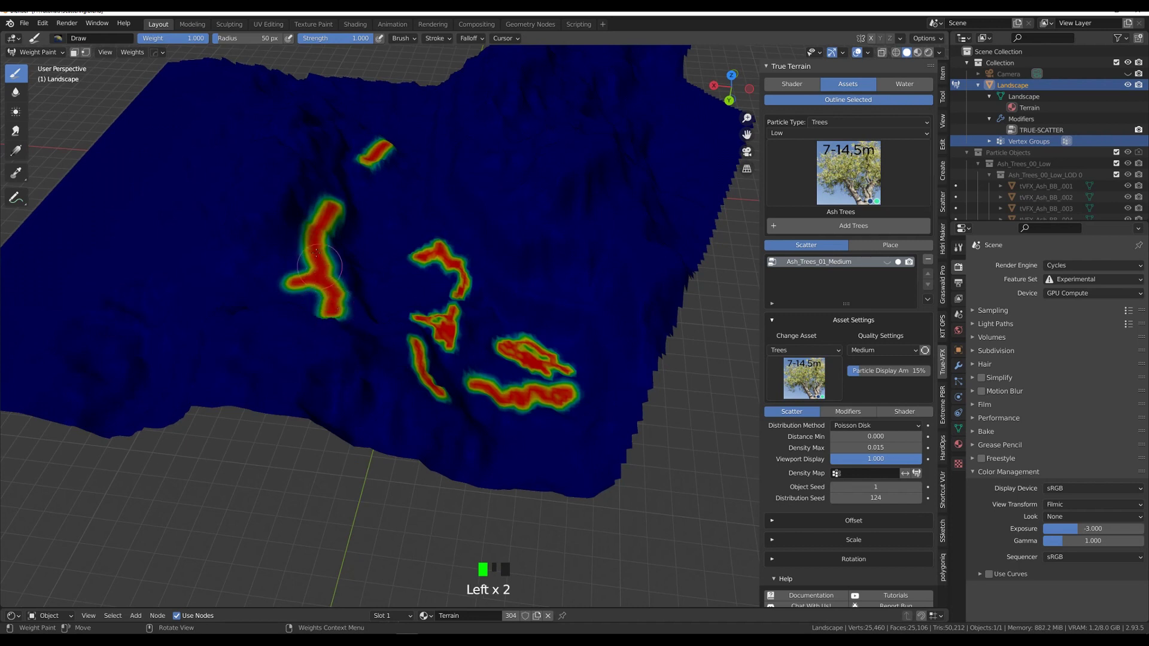
click(260, 199)
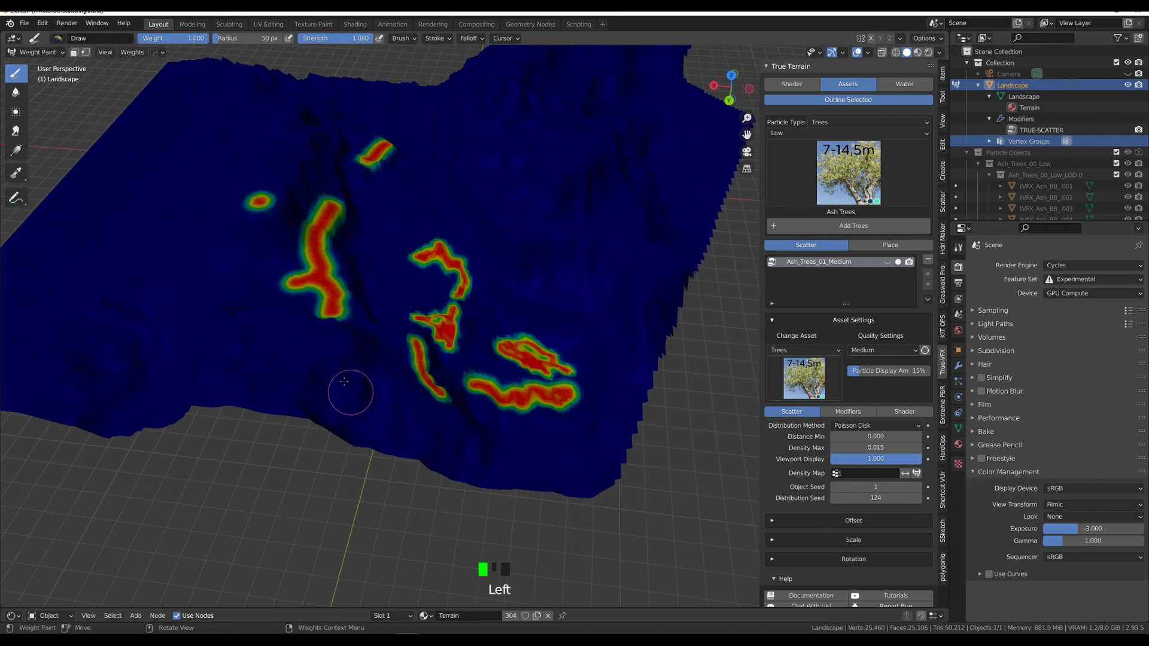
click(326, 342)
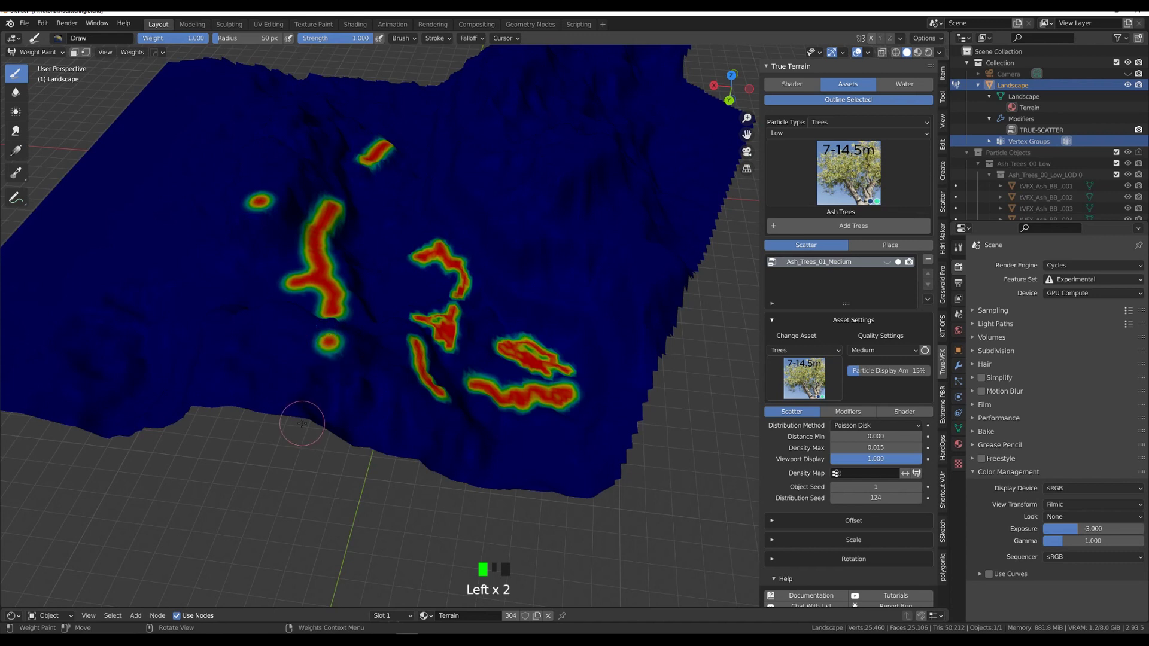
Paint a narrow full-weight strip across the canyon wall beneath the tall mesa and check the mask through the camera
key(KP_0)
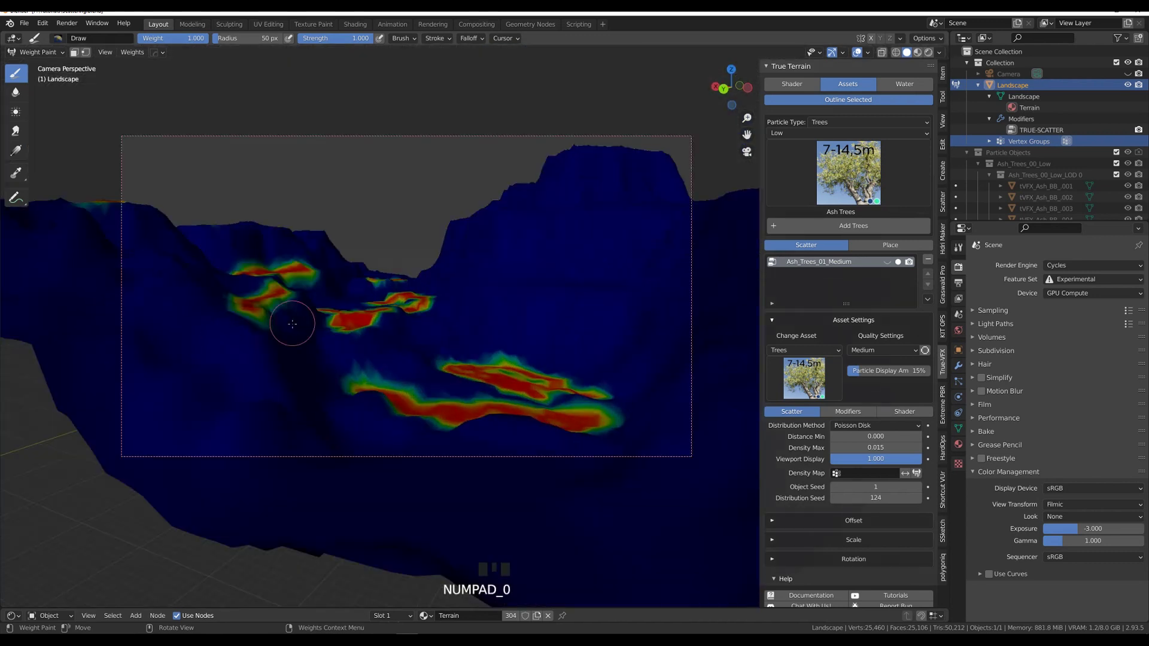
middle_drag(608, 297, 613, 389)
mouse_move(716, 482)
shift+middle_down()
mouse_move(656, 461)
mouse_move(508, 449)
shift+middle_up()
click(419, 389)
mouse_move(423, 391)
mouse_down()
mouse_move(547, 432)
mouse_move(462, 418)
mouse_up()
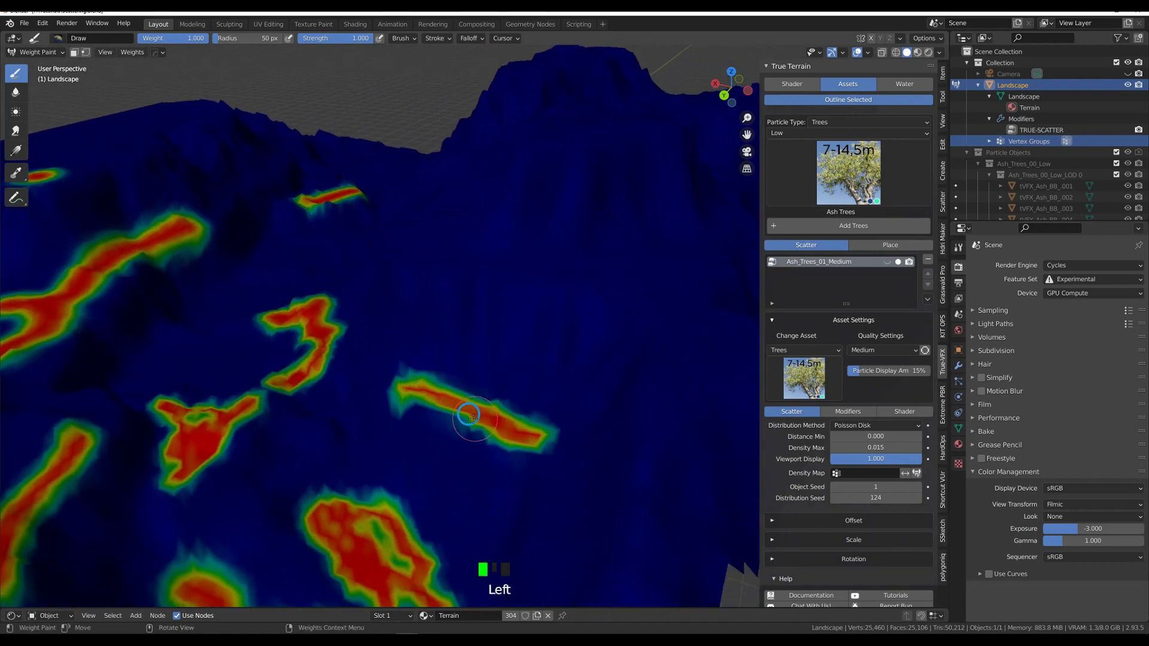
key(KP_0)
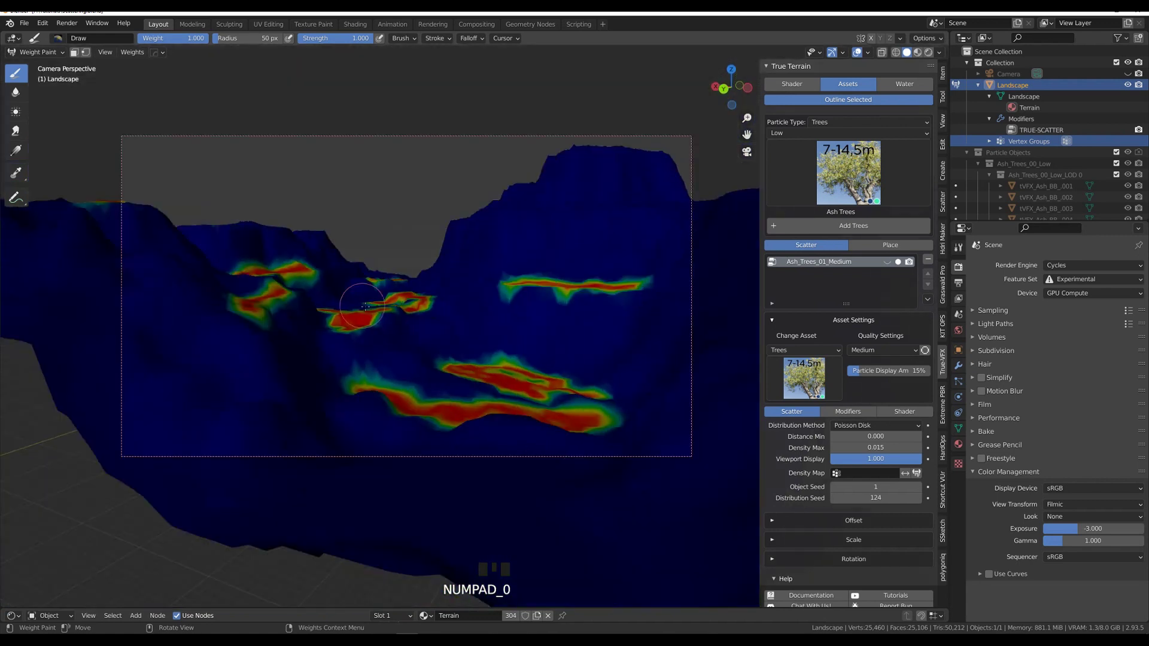
Return the landscape to Object Mode and display its vertex groups
key(Tab)
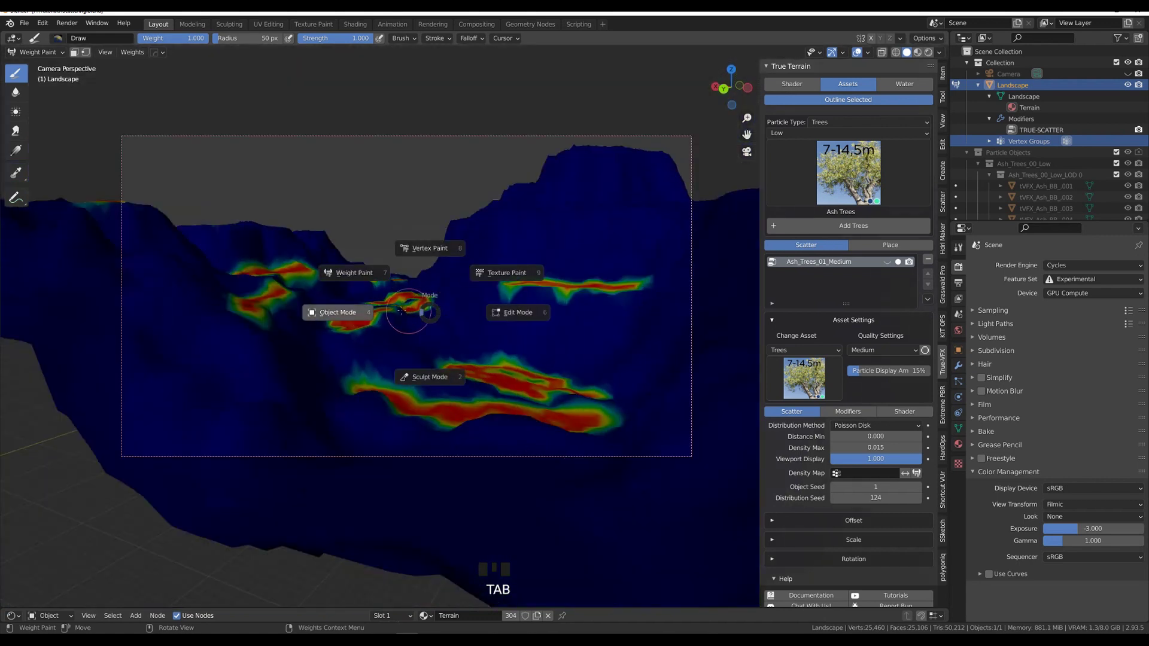
click(333, 313)
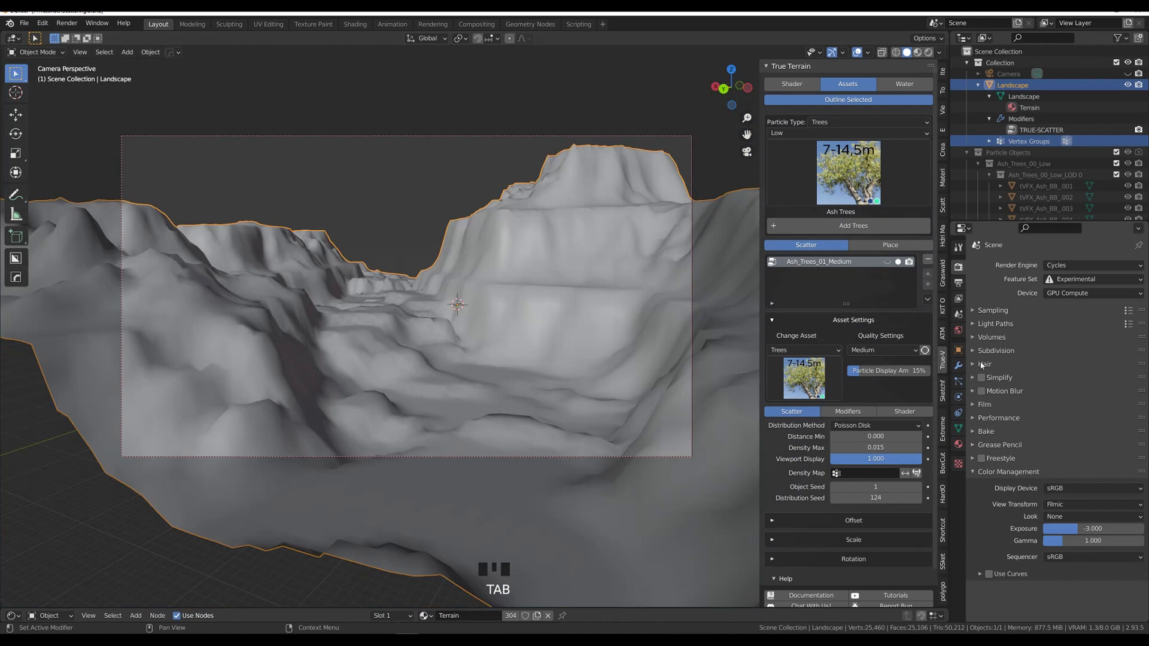
click(958, 427)
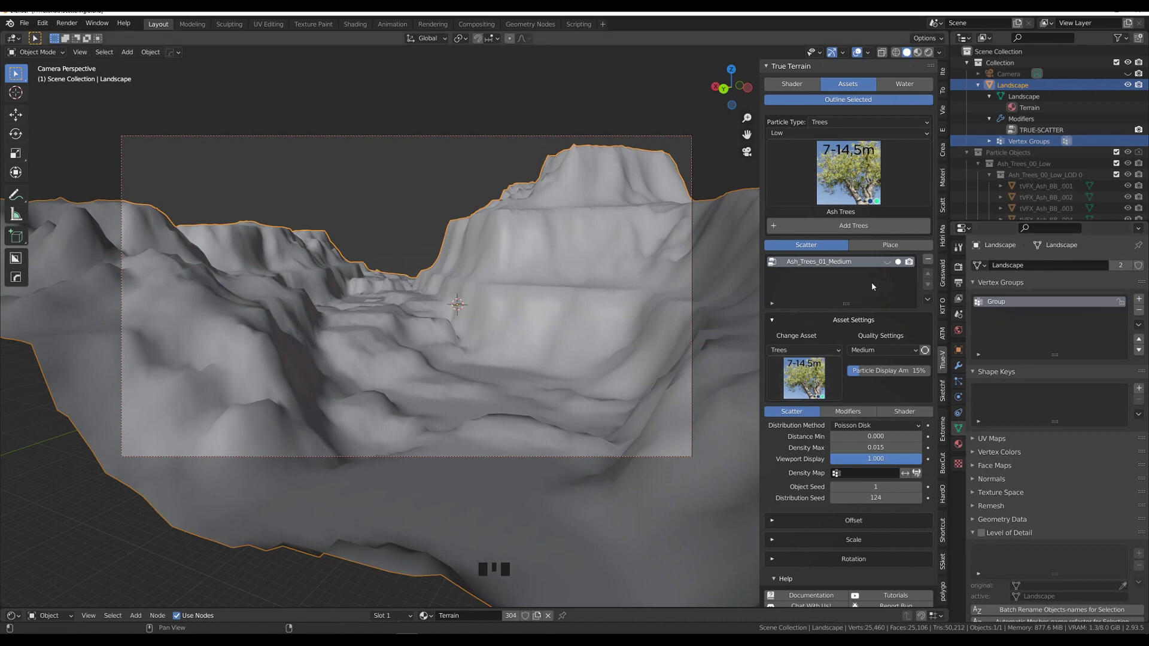
Add a Great Brome scatter system from the Grass particle type to the landscape
click(828, 125)
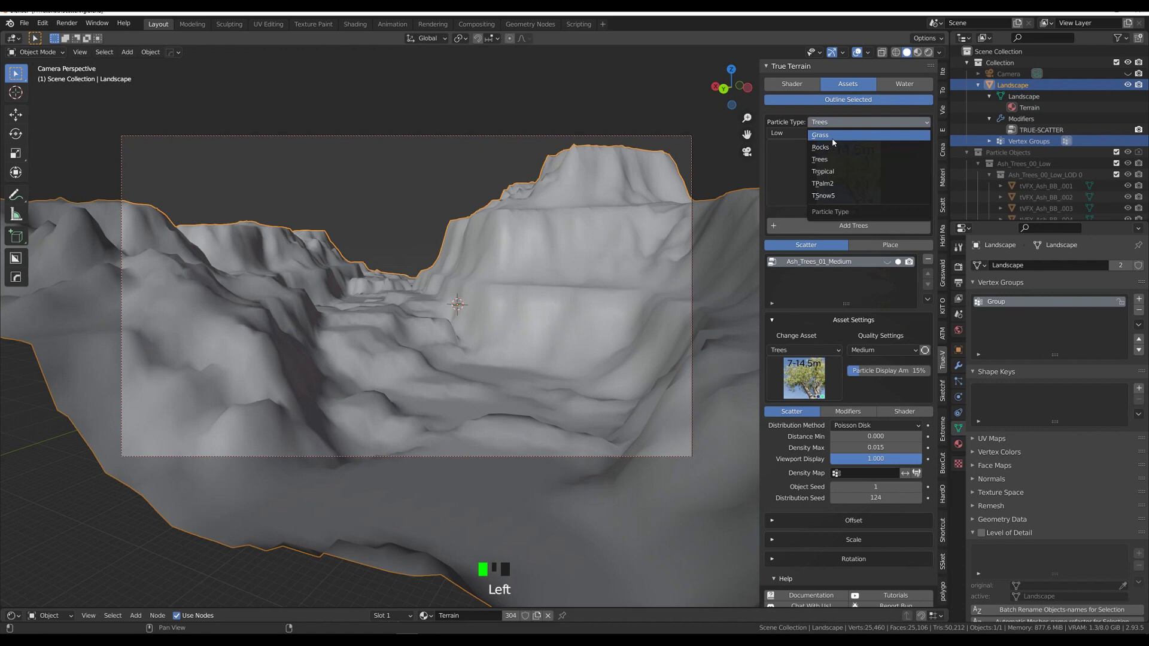
click(832, 139)
click(849, 159)
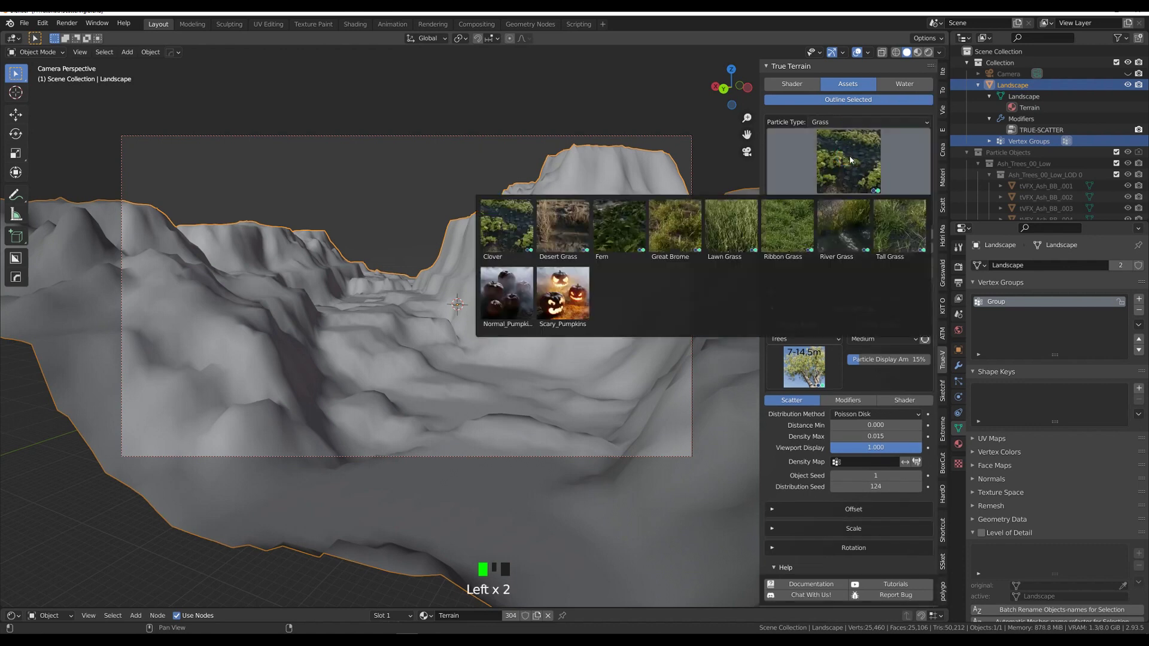
click(675, 240)
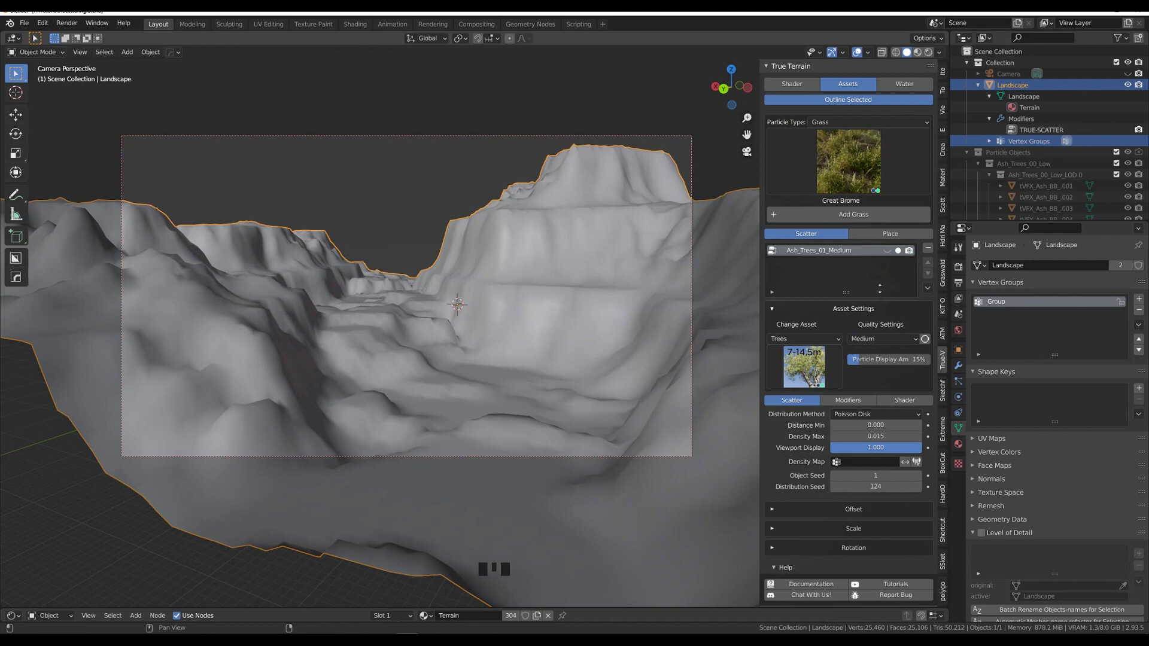
click(853, 215)
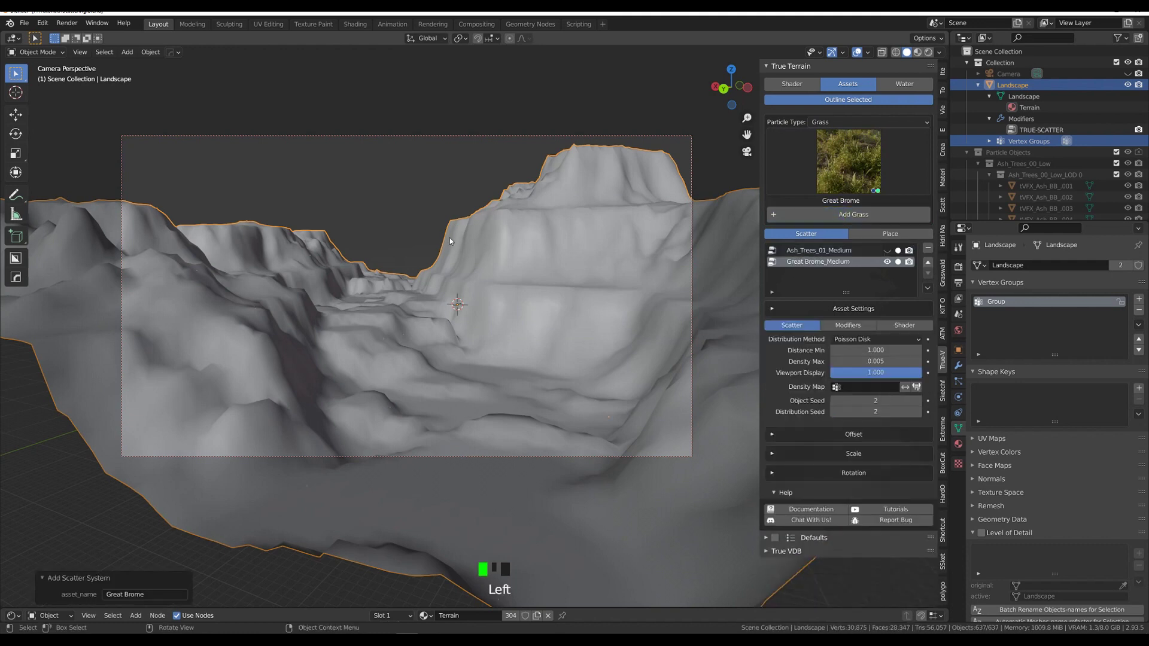
Set the Great Brome scatter's minimum distance to 0 and maximum density to 2
click(875, 350)
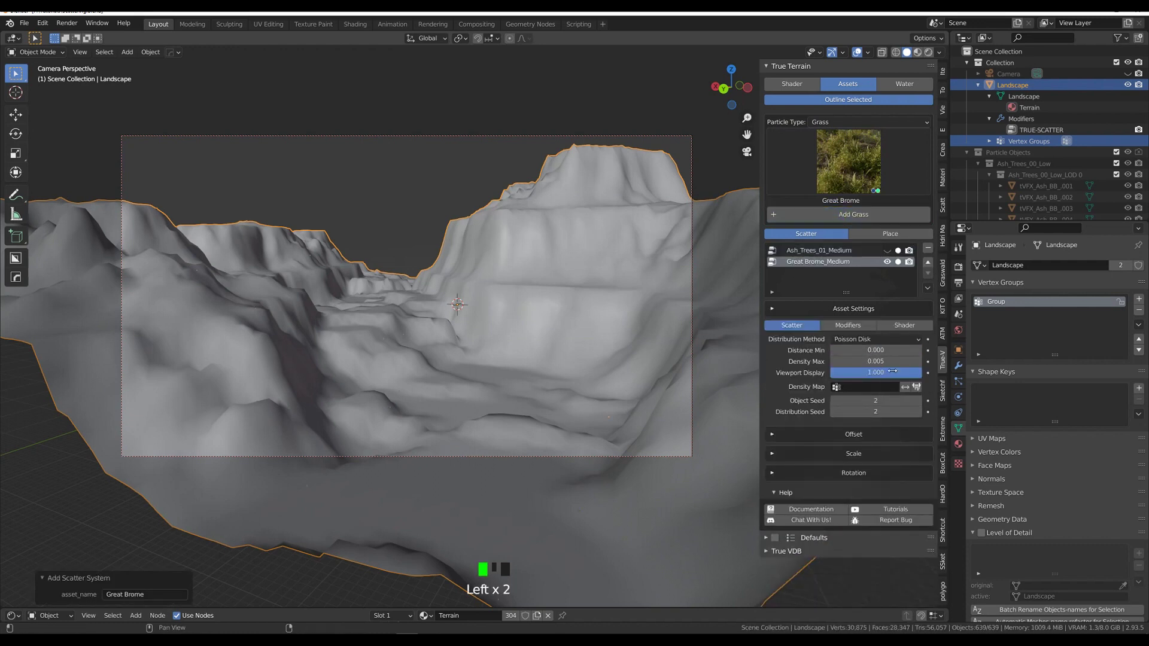
click(876, 363)
key(Return)
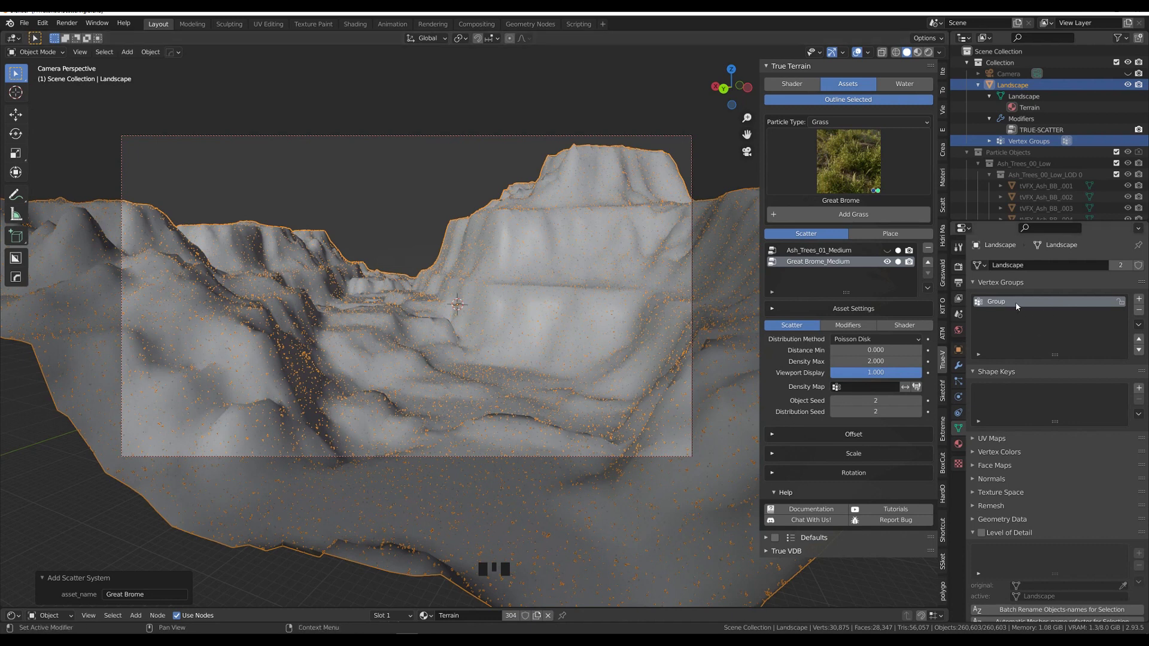
Assign the Group vertex group as the grass's density map and raise its maximum density to 5
click(855, 387)
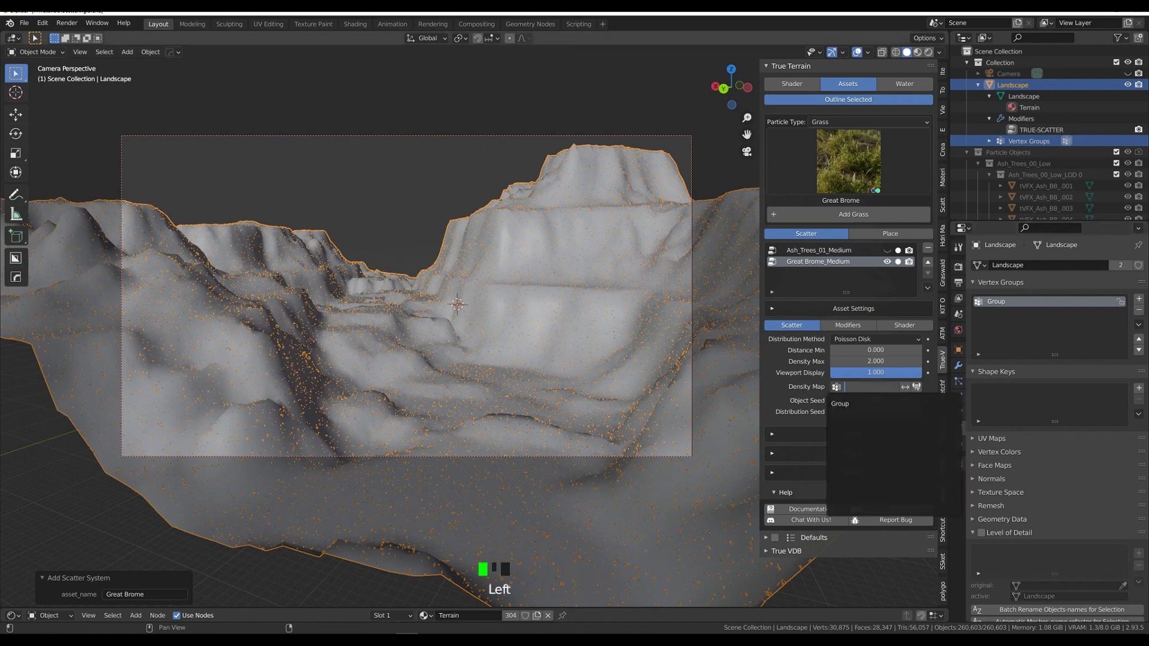
click(840, 404)
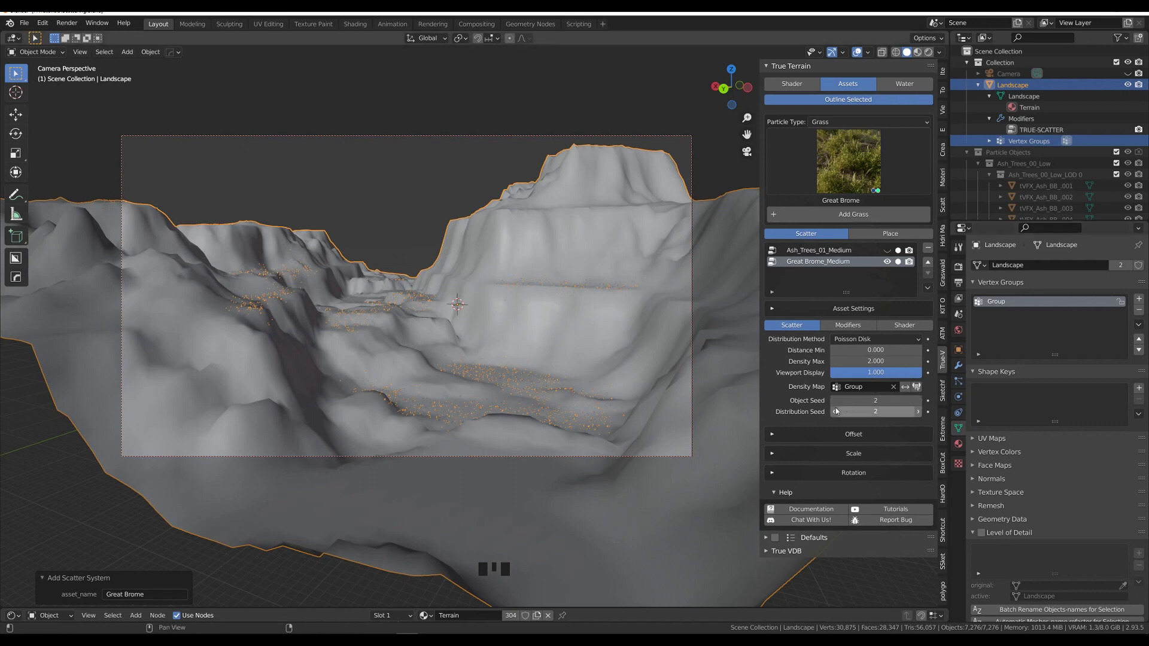
click(873, 361)
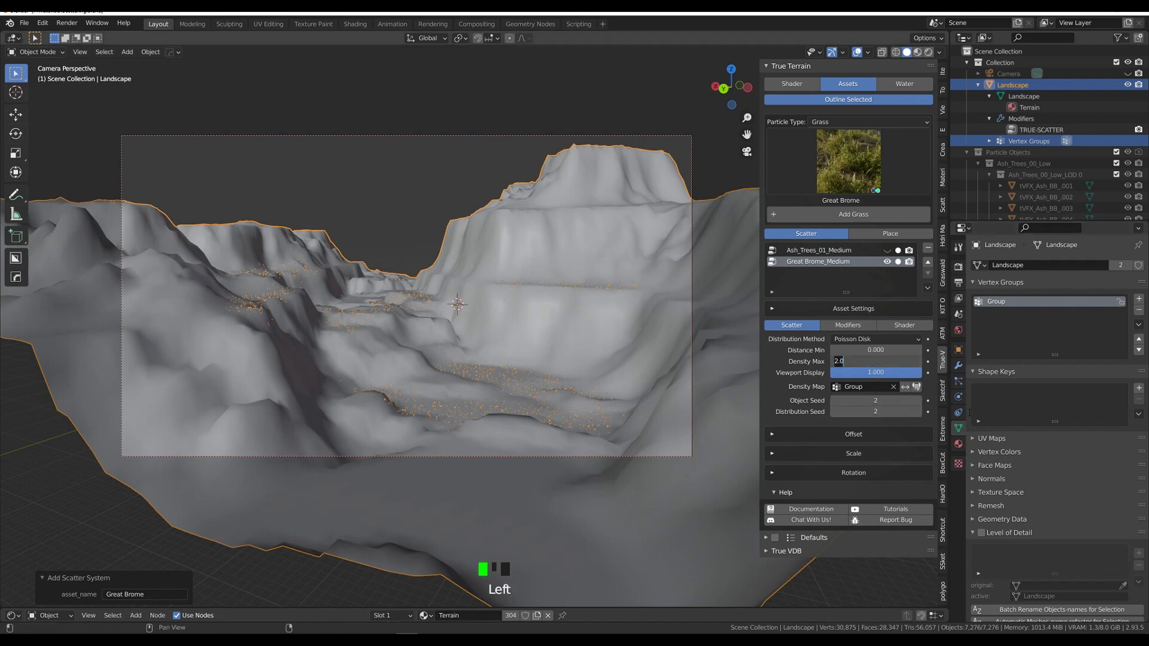
key(Return)
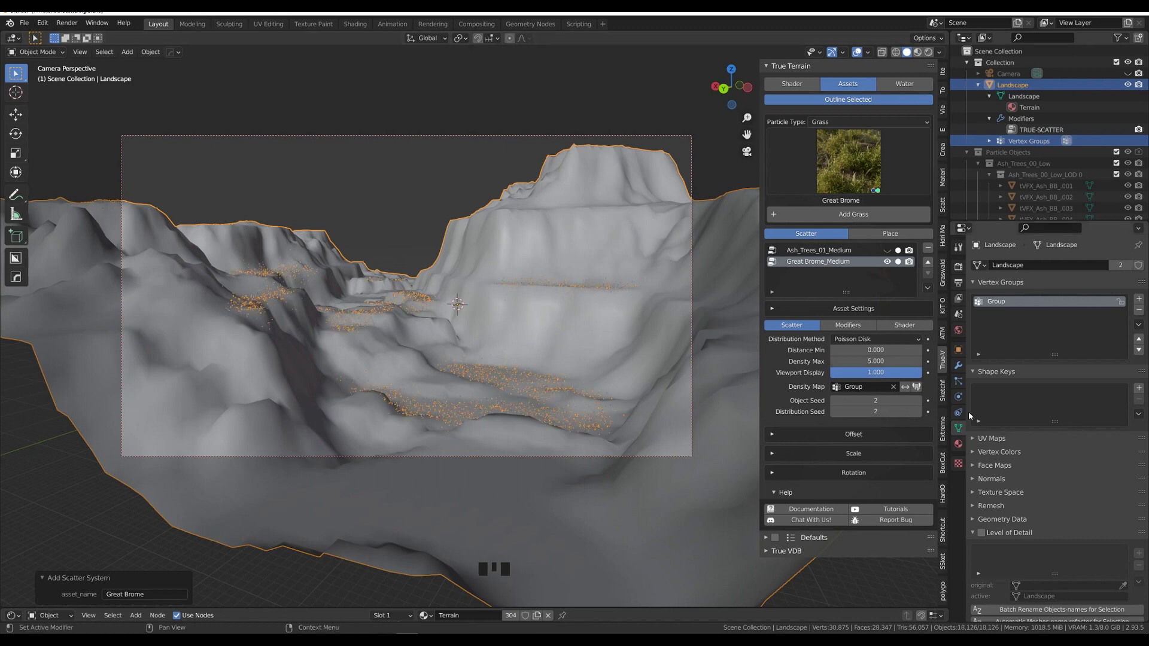
Set the grass's minimum scale to 1 and maximum scale to 2.5
click(836, 457)
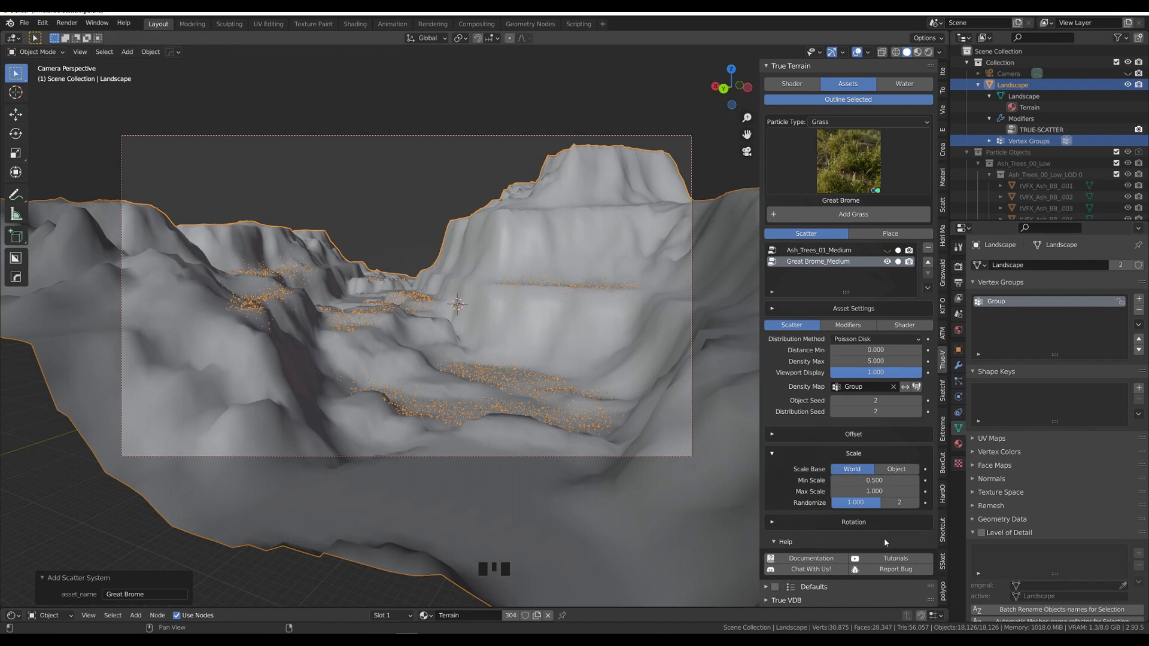
drag(875, 480, 874, 480)
key(Return)
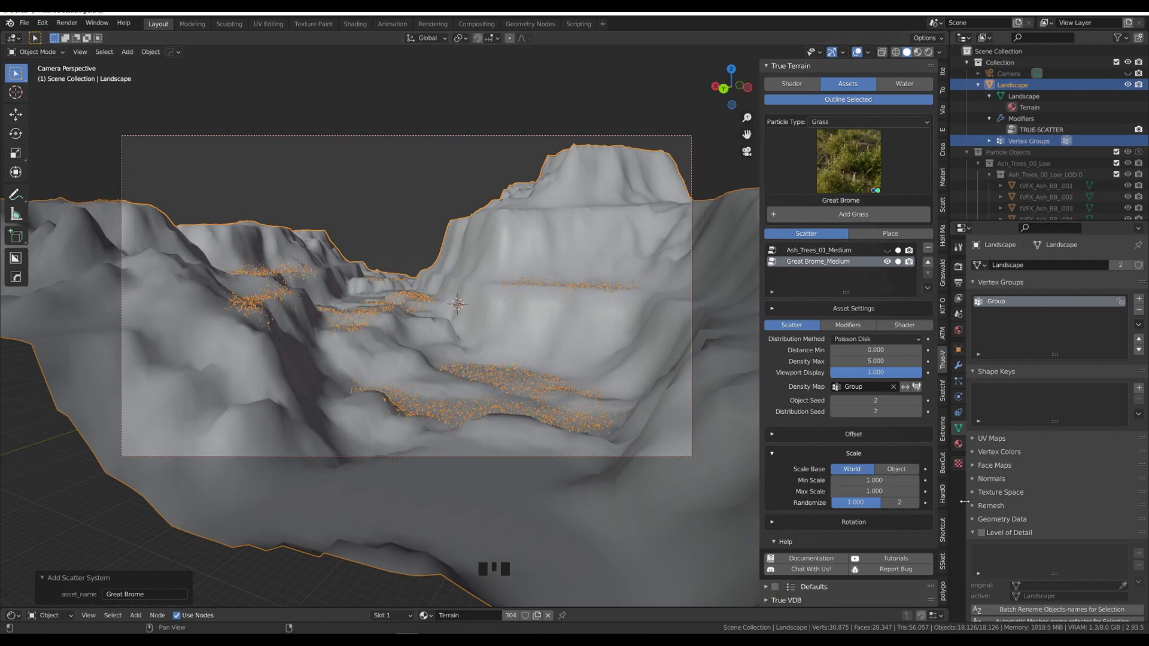
click(887, 494)
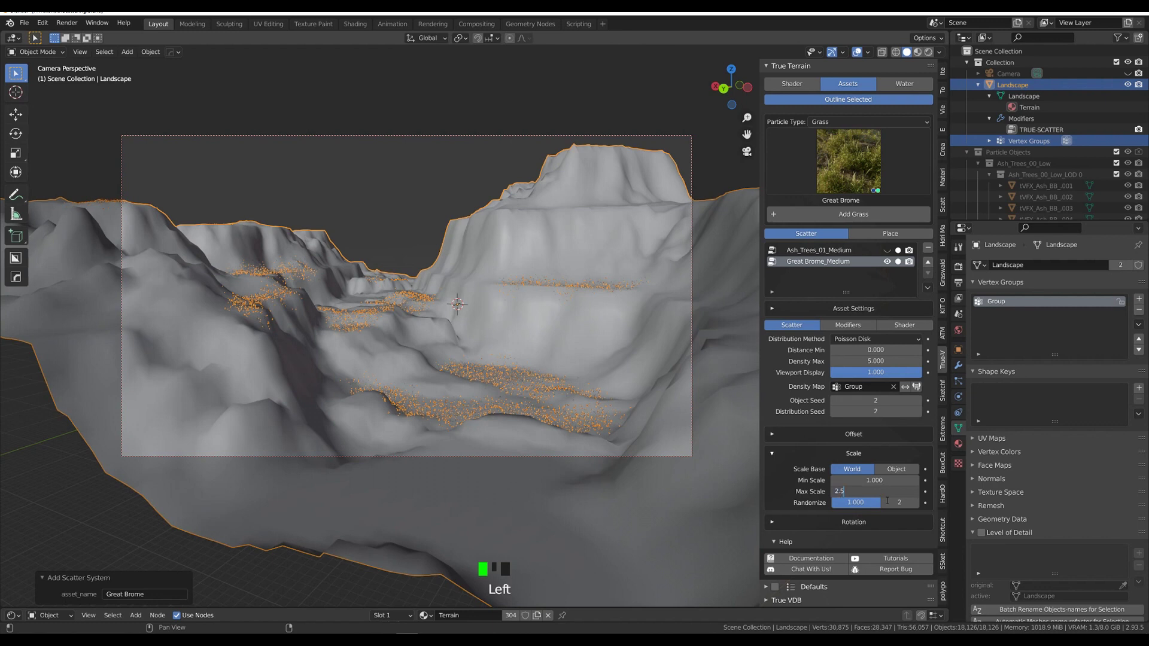
key(Return)
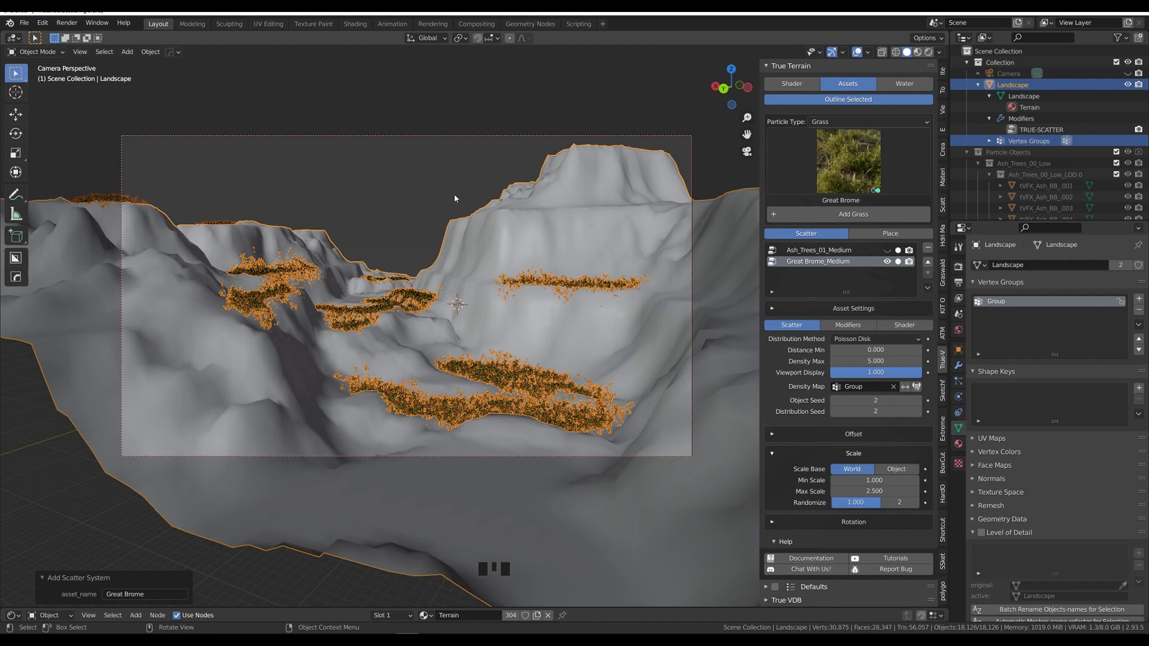
Deselect the landscape and preview the grass patches in rendered shading, ending back in solid shading
click(429, 169)
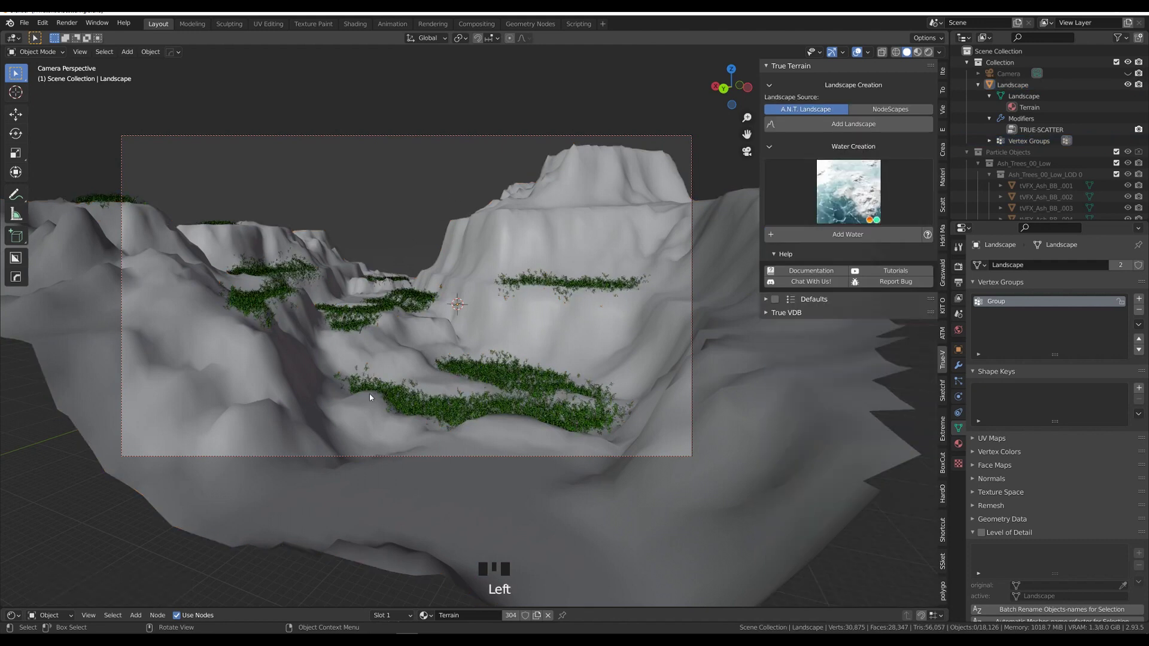
click(928, 53)
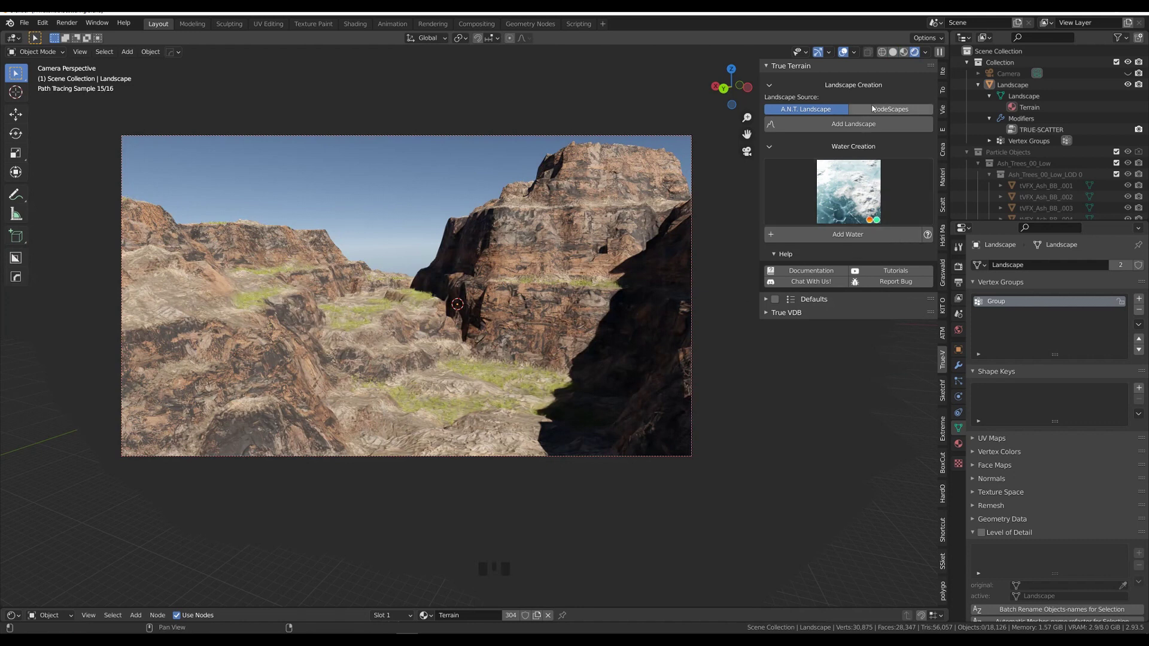
click(893, 52)
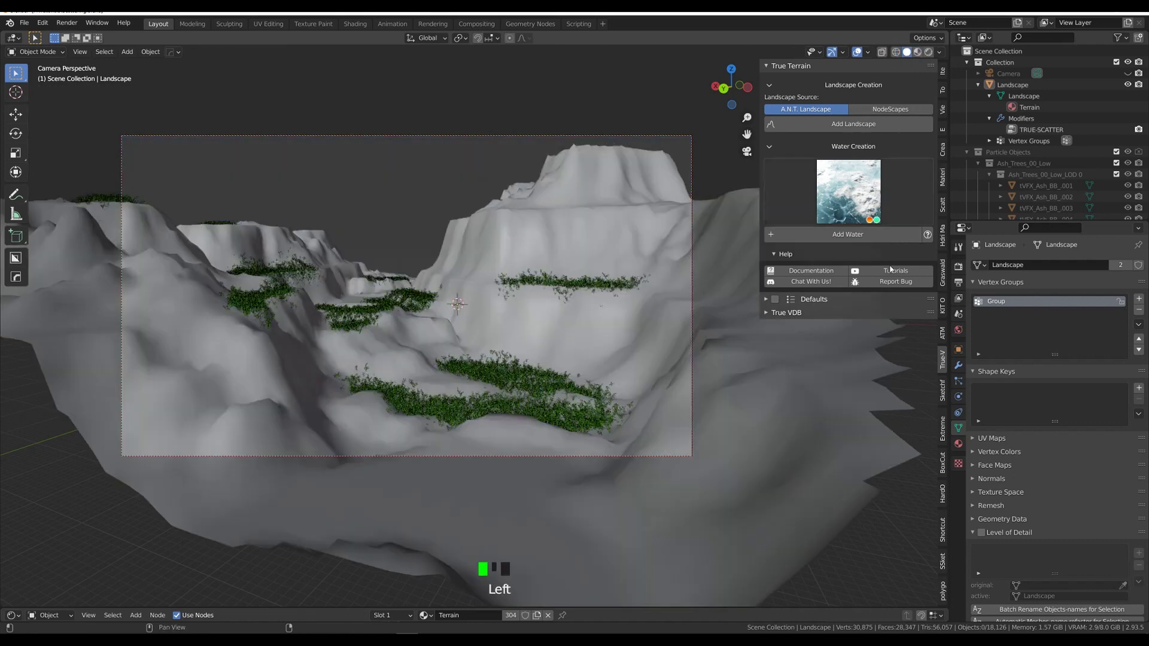
Reselect the landscape and set the Great Brome scatter's maximum density to 8
double_click(564, 319)
click(874, 362)
text(8)
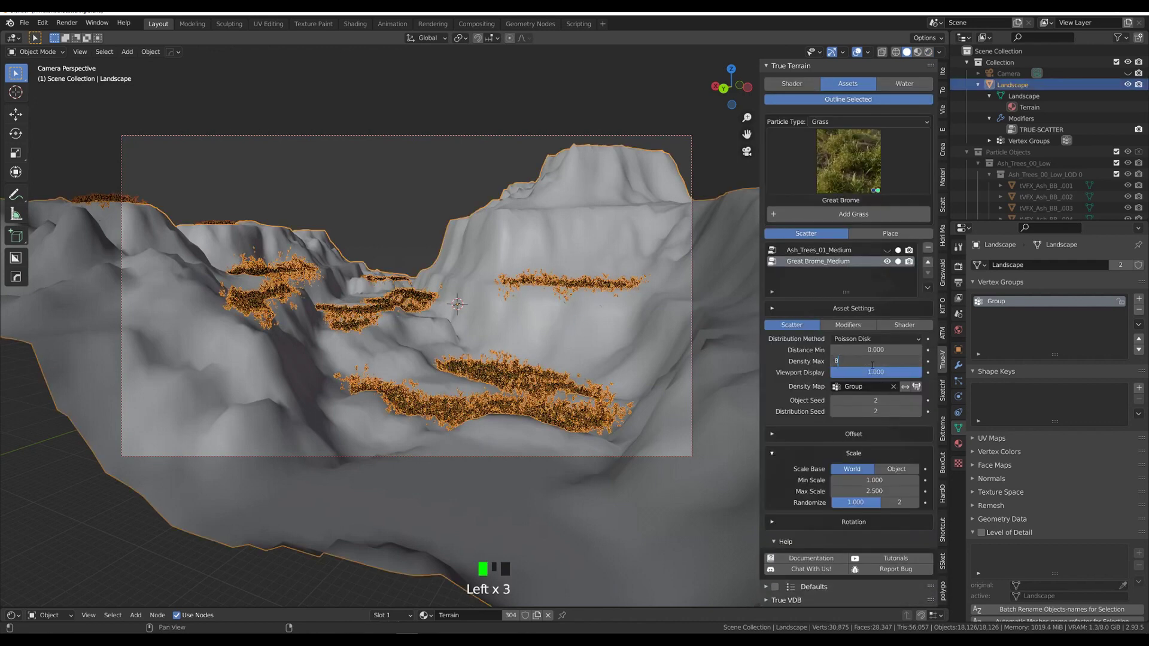
key(Return)
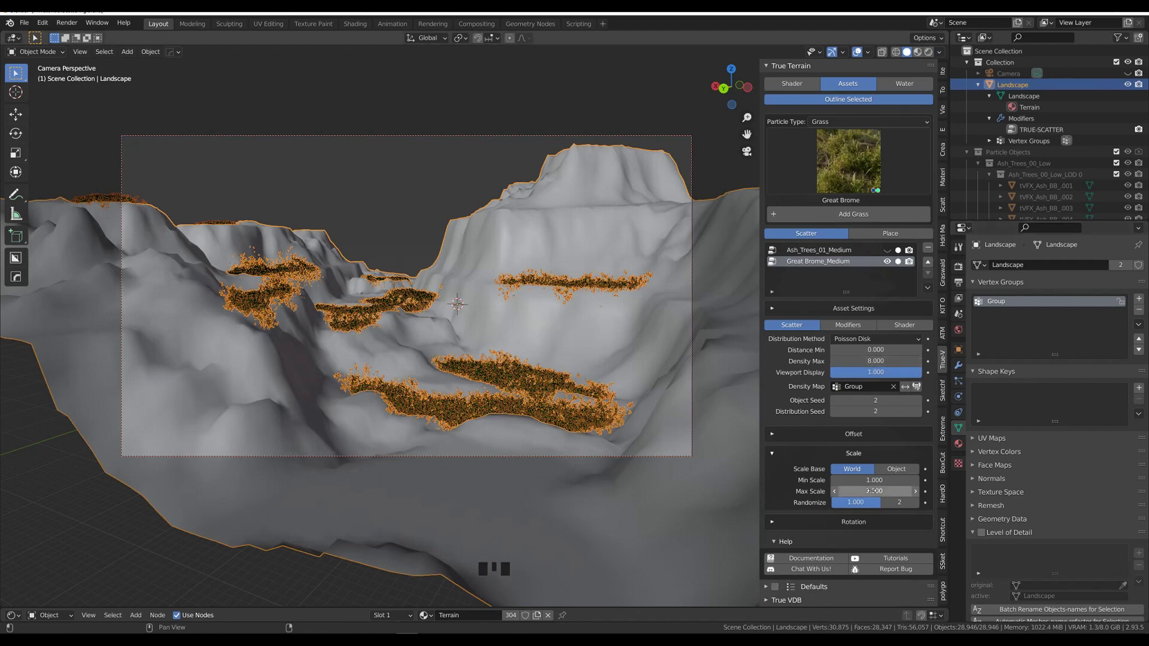
Switch the viewport to rendered shading and show the Great Brome shader settings with the selection outline turned off
click(729, 157)
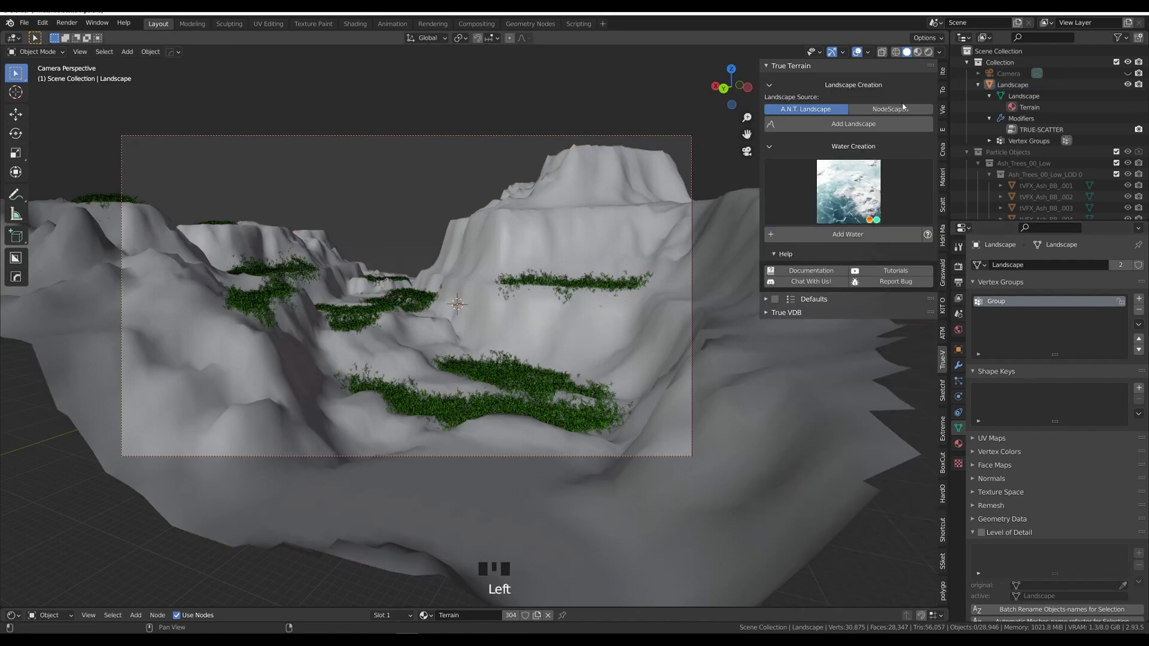
click(928, 52)
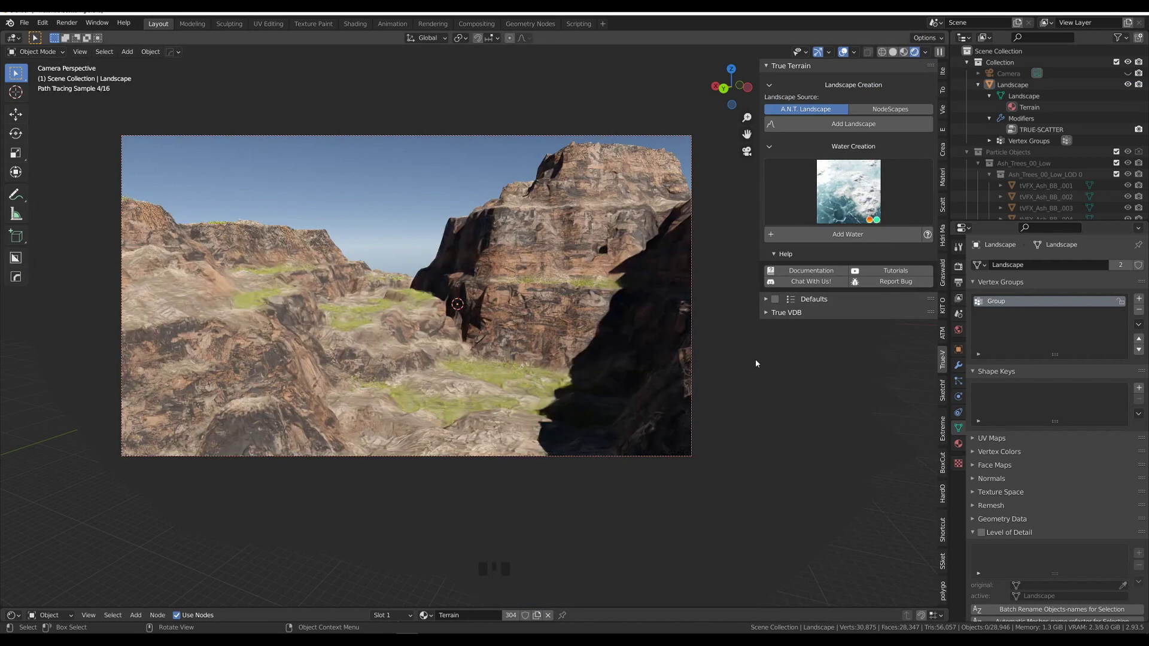
click(542, 402)
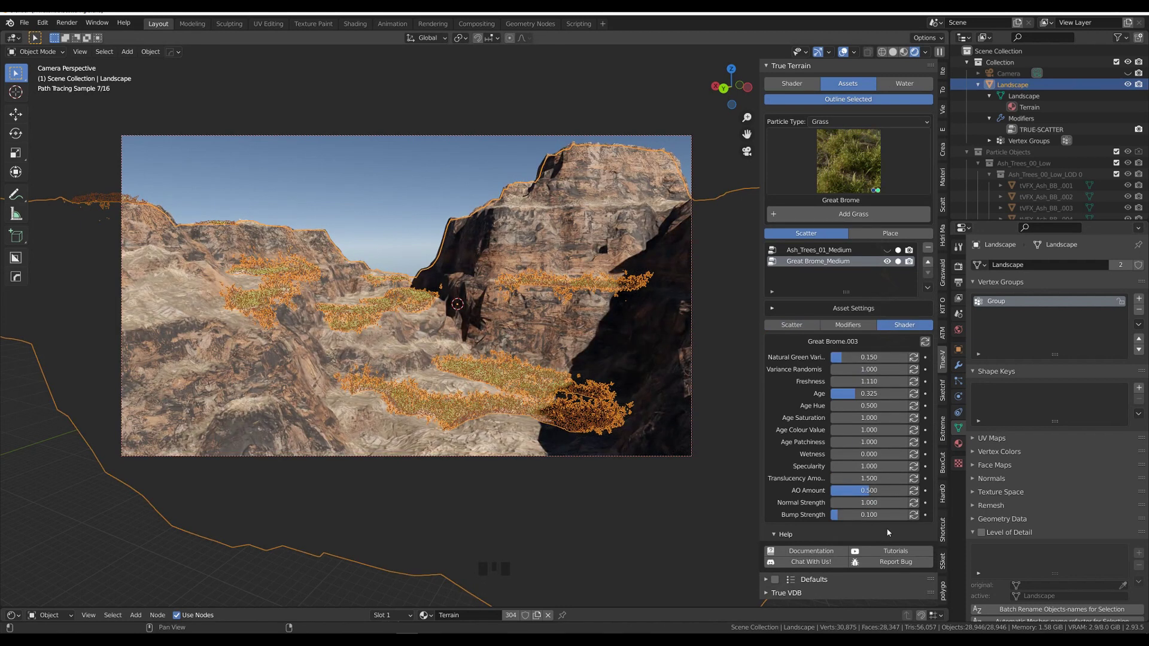
click(821, 100)
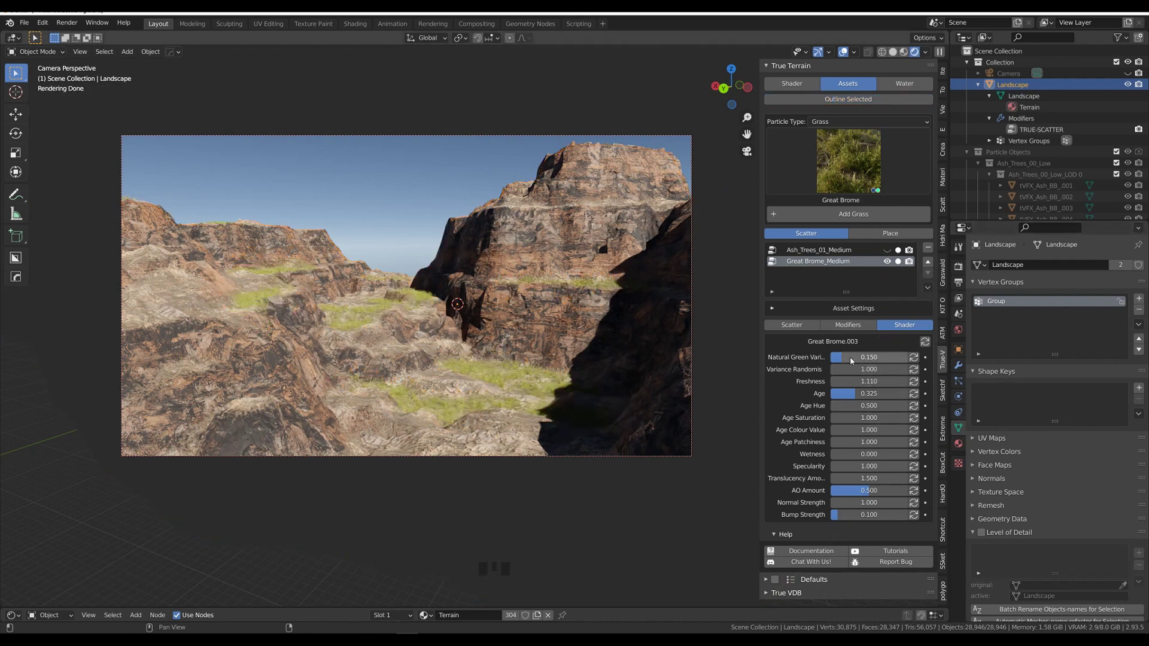
Try full natural green variance on the grass, then settle on about 0.034 with variance randomisation at 2
drag(850, 359, 907, 358)
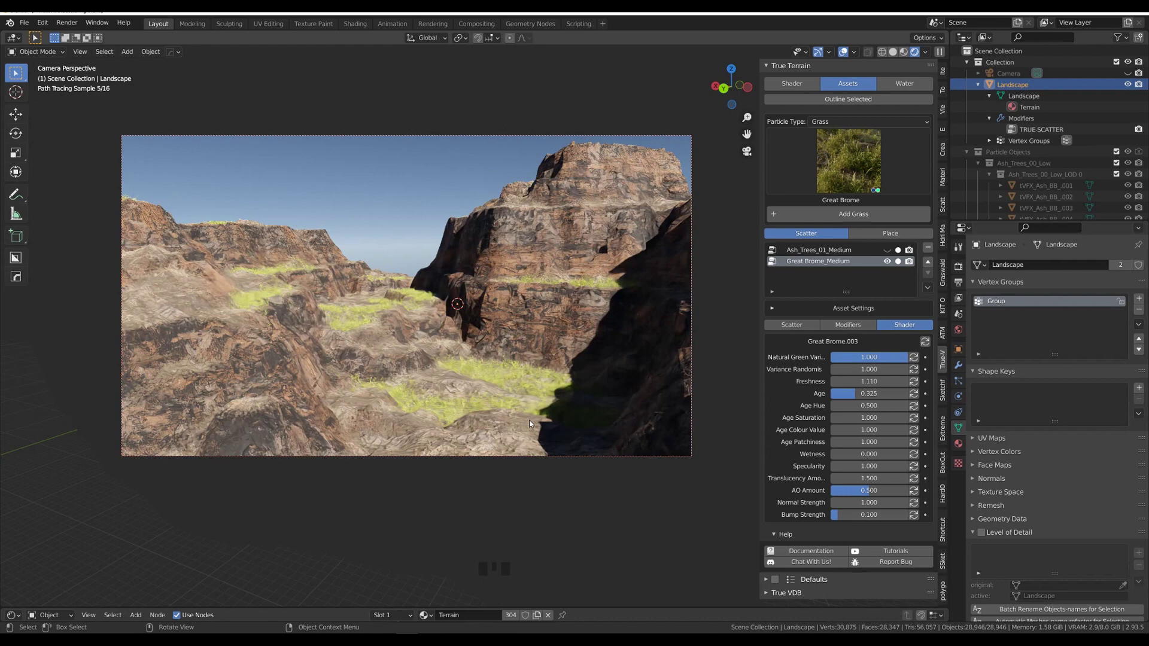
click(867, 370)
drag(907, 357, 835, 361)
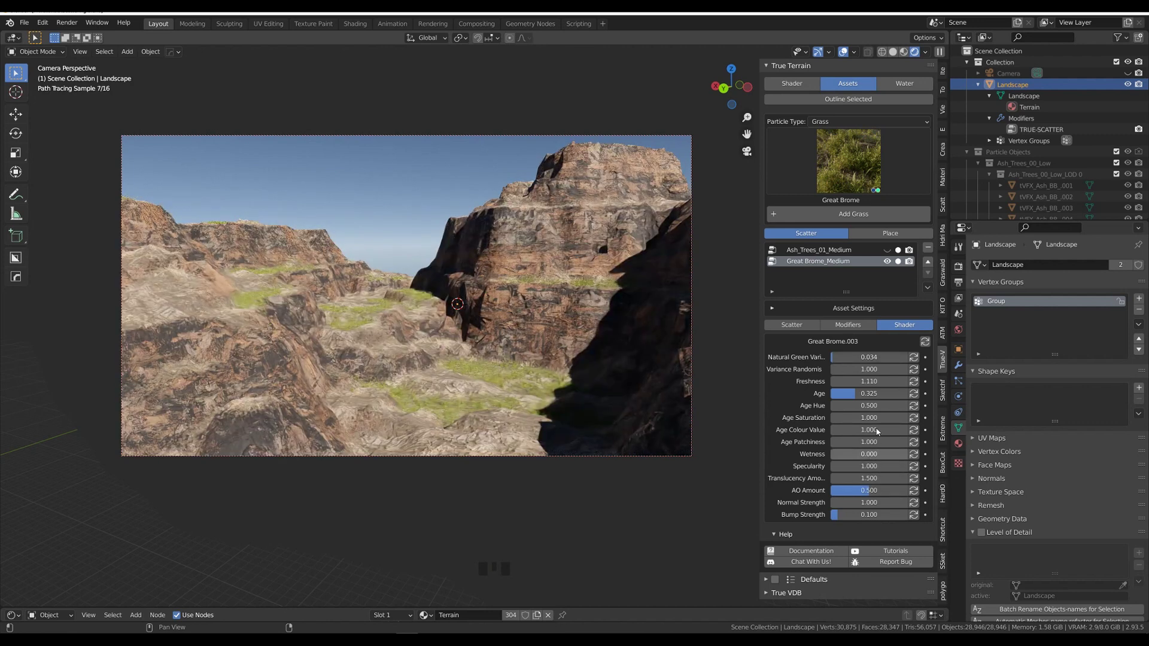
click(904, 369)
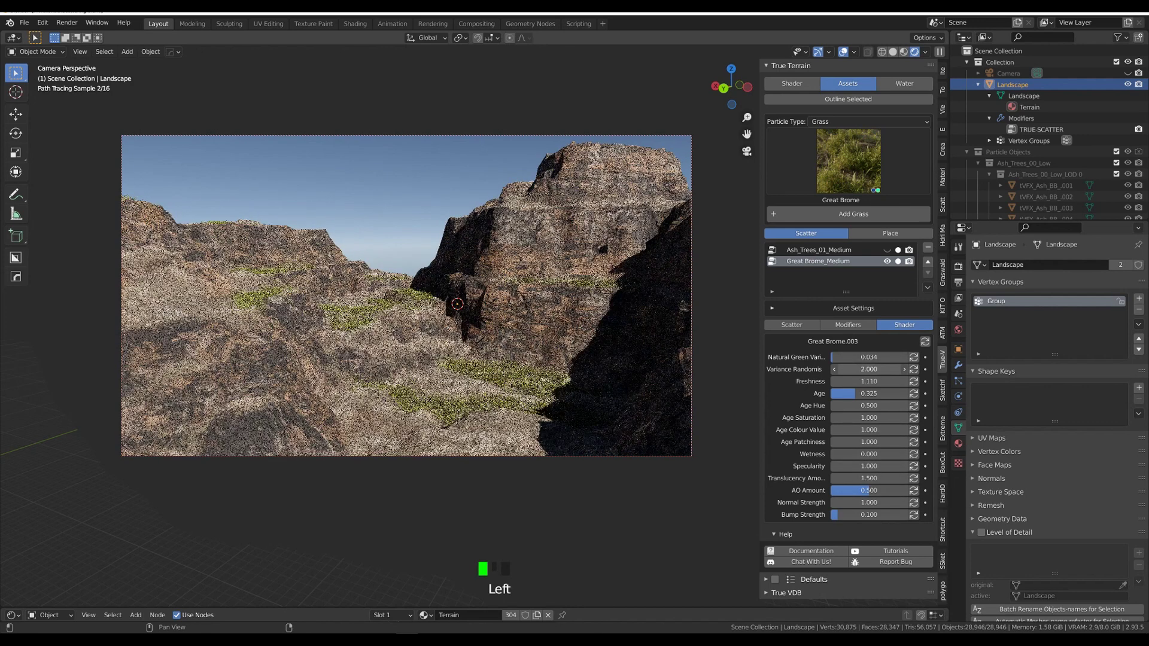
click(905, 369)
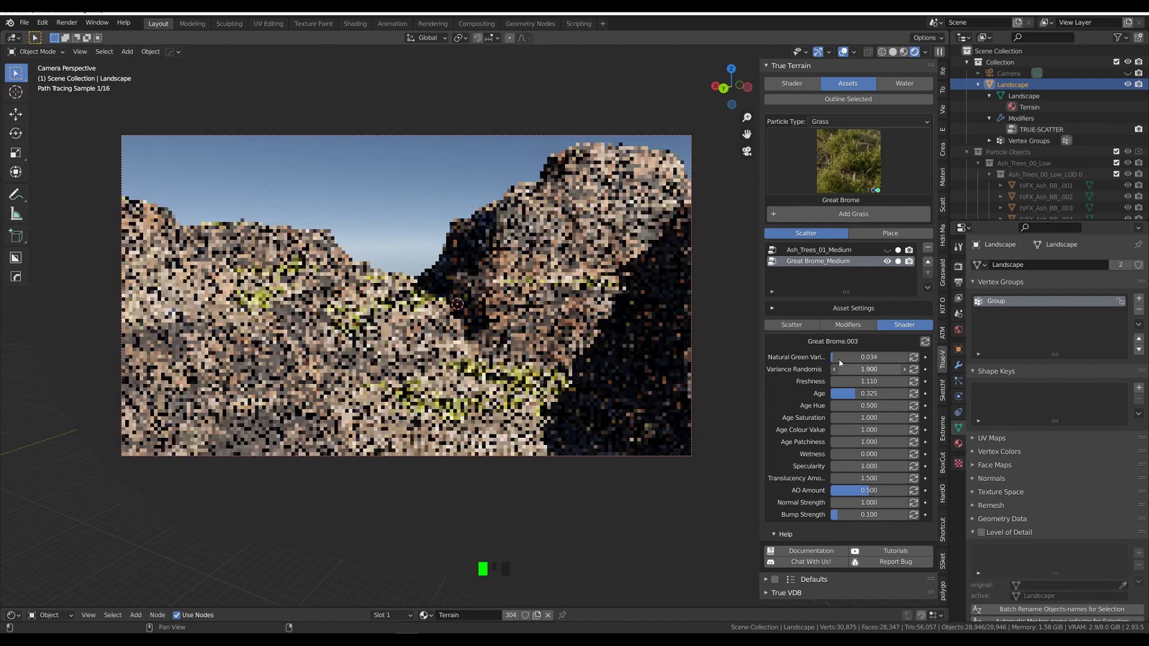
Set the grass shader's freshness to about 0.61, age to about 0.681 and age colour value to 2
drag(875, 381, 801, 382)
mouse_move(875, 381)
mouse_down()
mouse_move(915, 381)
mouse_move(857, 399)
mouse_move(851, 412)
mouse_move(868, 406)
mouse_up()
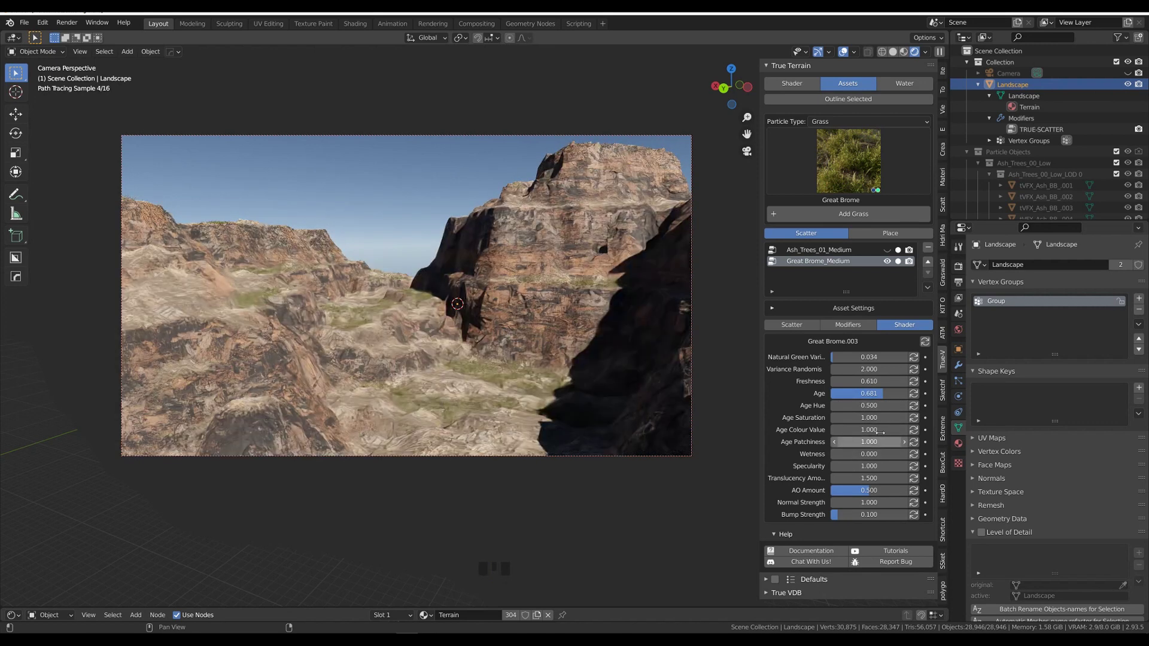
drag(869, 429, 873, 430)
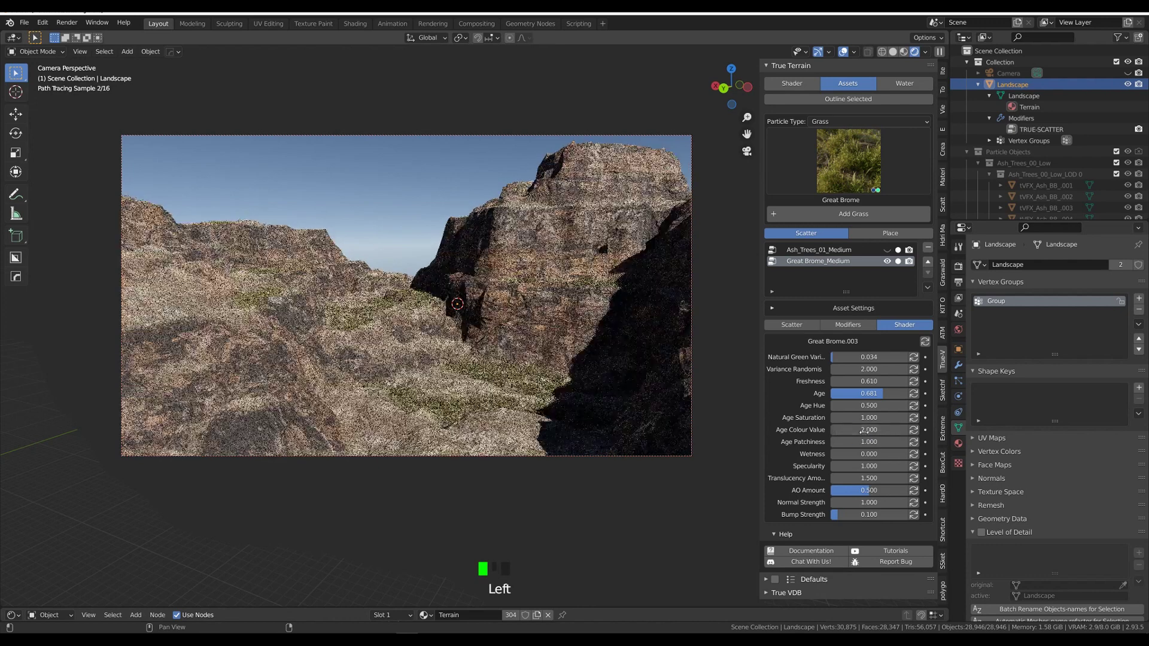
Set the grass shader's specularity to about 2.1 and AO amount to about 0.718, and return the viewport to solid shading
mouse_move(860, 466)
mouse_down()
mouse_move(877, 466)
mouse_move(865, 466)
mouse_move(881, 490)
mouse_up()
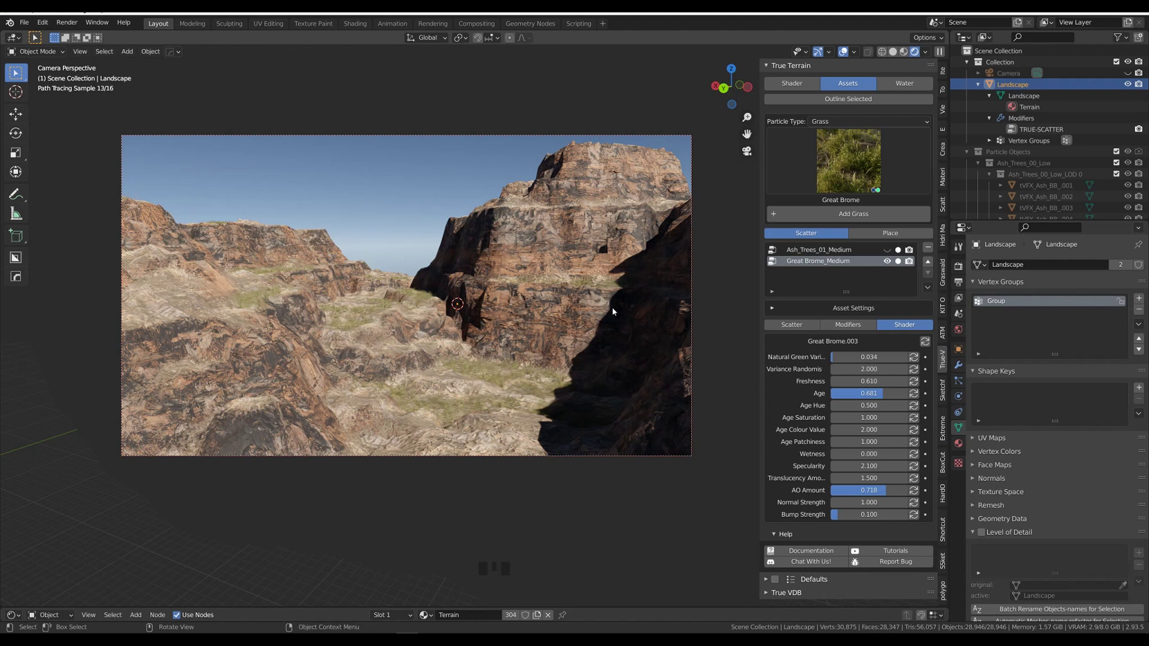
click(893, 52)
Set the Great Brome scatter's maximum density to 12, try viewport display at 0.5 before restoring 1, and hide the grass in the viewport
click(788, 325)
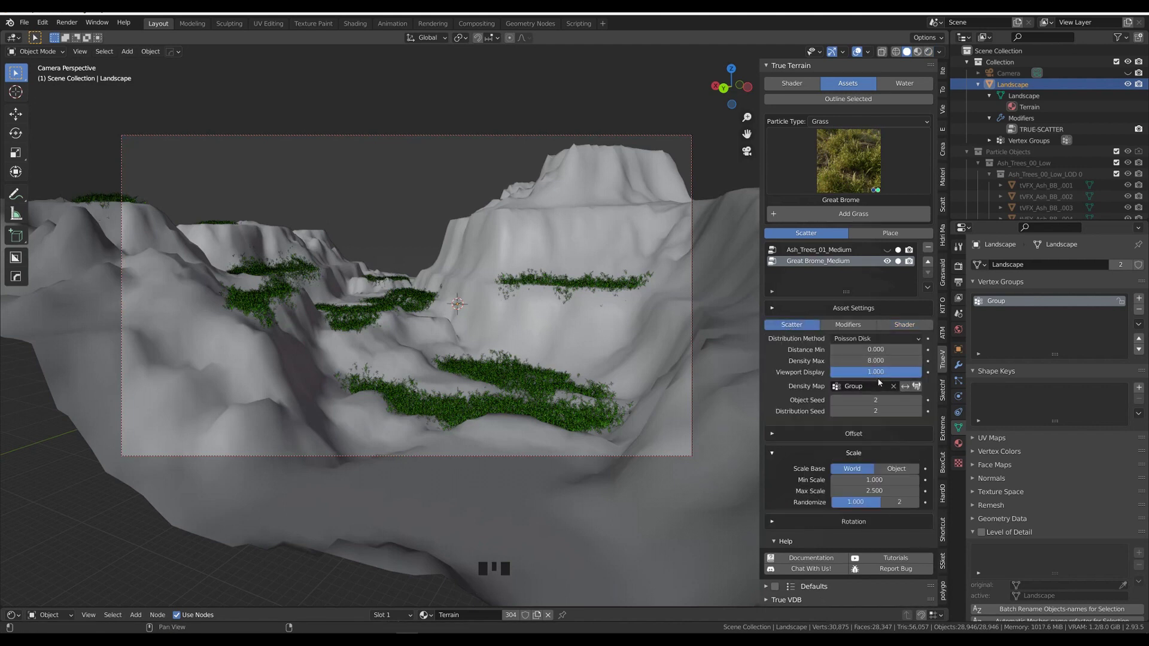
click(874, 373)
text(0.5)
key(Return)
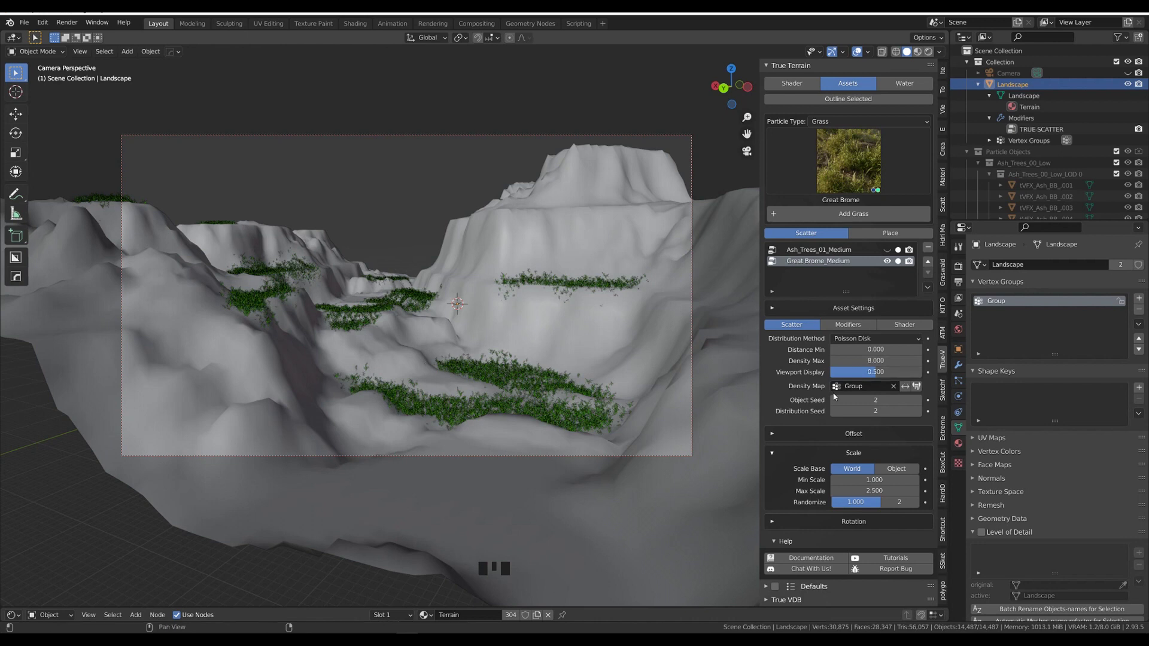
click(867, 365)
text(12)
key(Return)
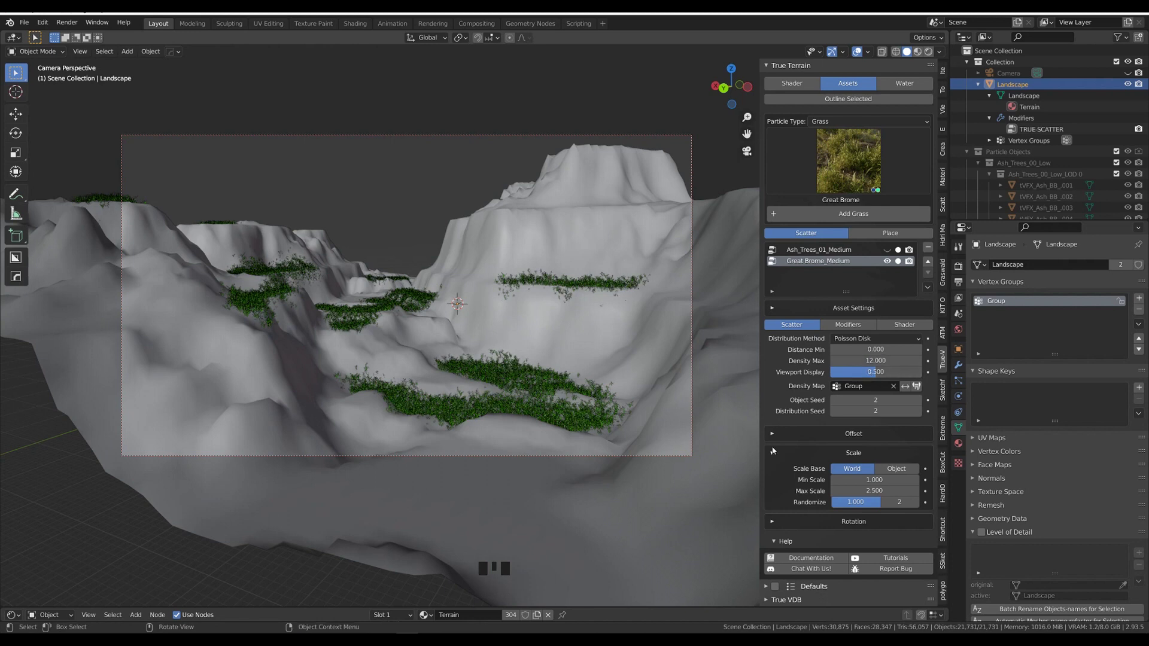
drag(886, 373, 924, 373)
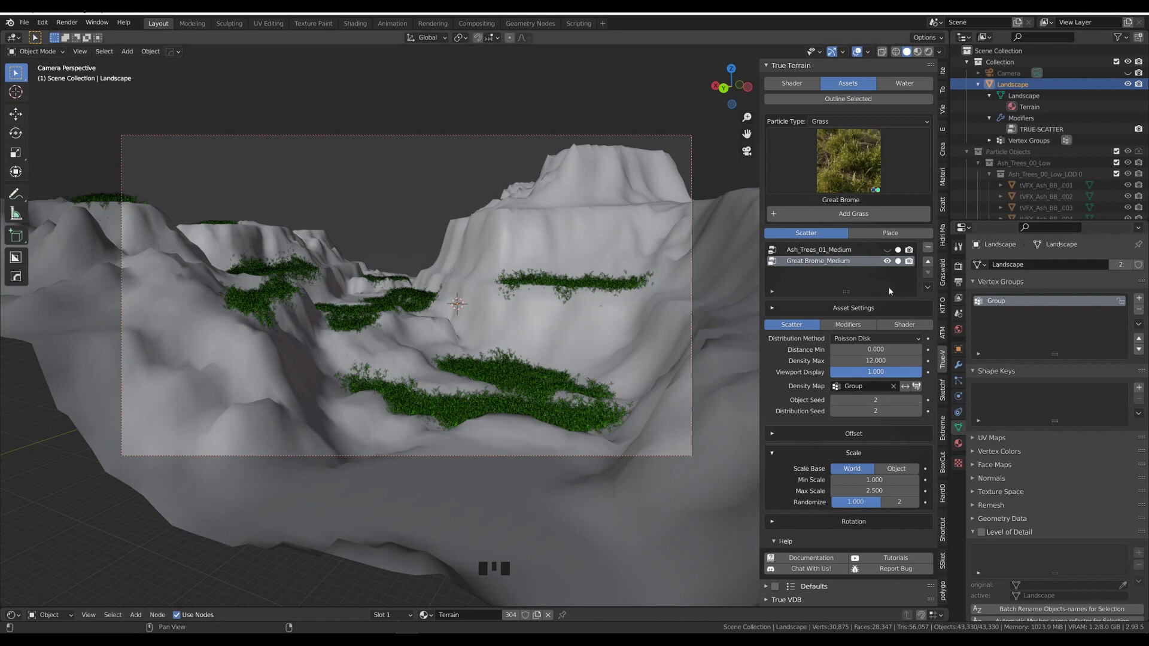
click(888, 262)
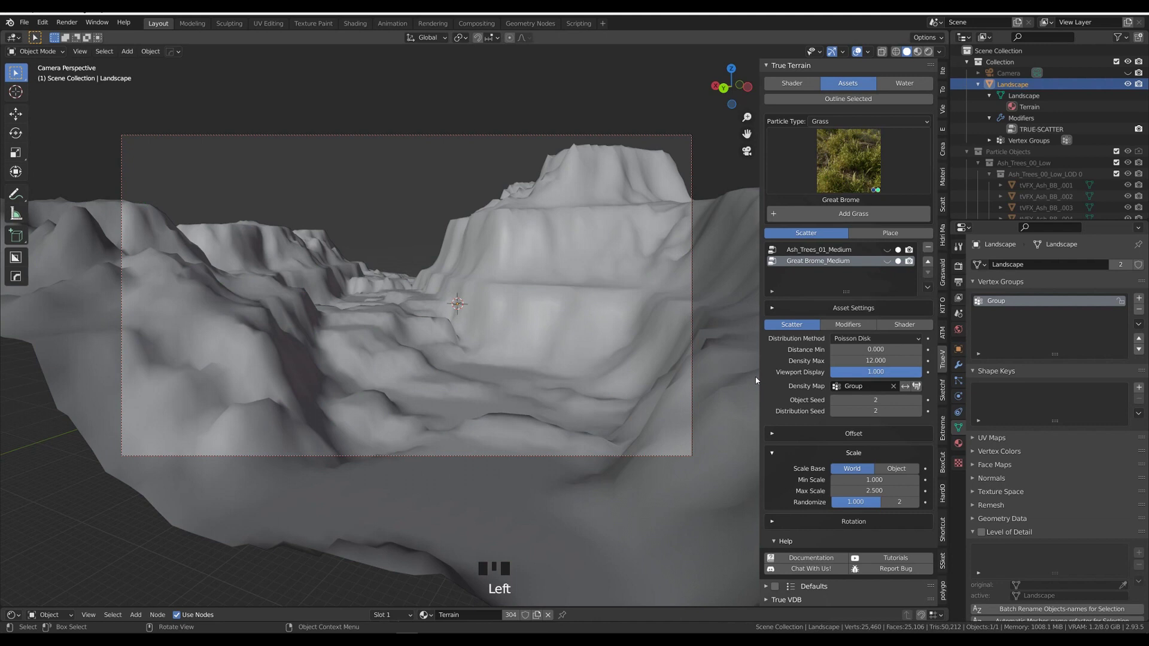
Test-render a region covering the left and central parts of the camera frame, and reset the render region to the full frame
key(ctrl+b)
drag(204, 112, 521, 465)
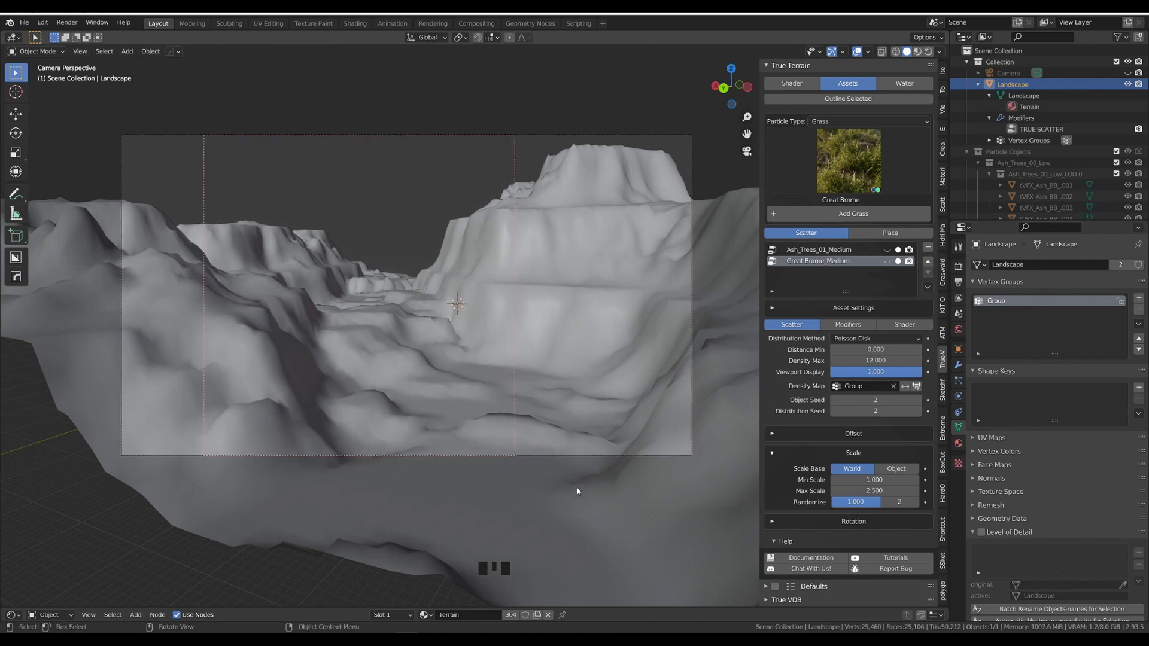
key(F12)
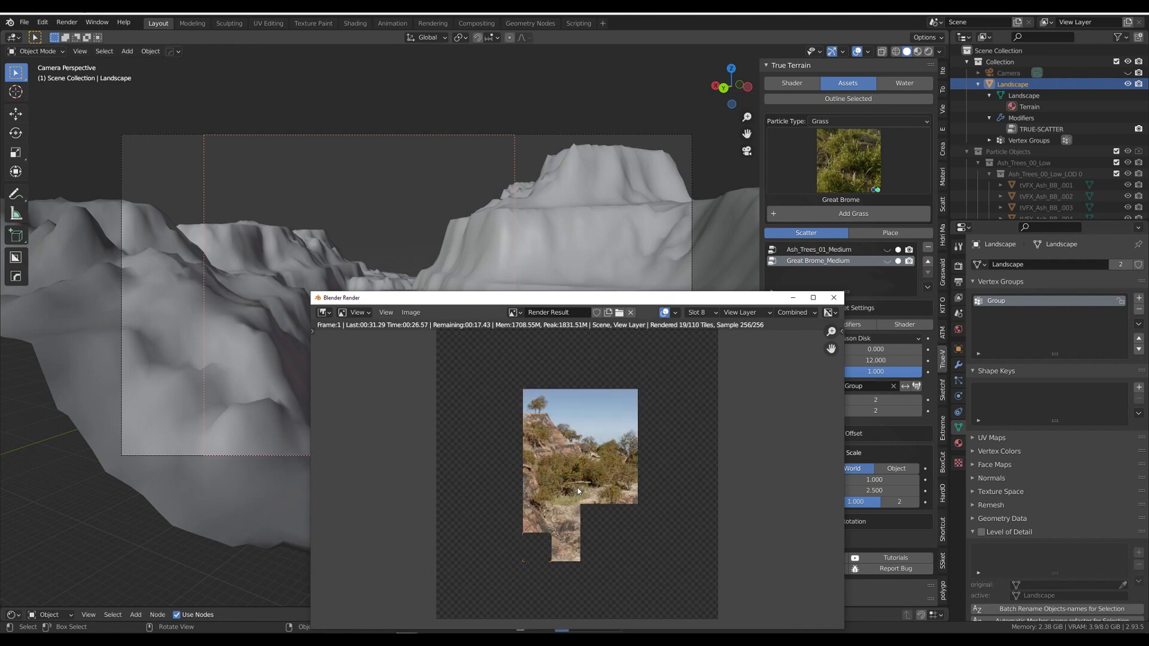
drag(634, 297, 648, 124)
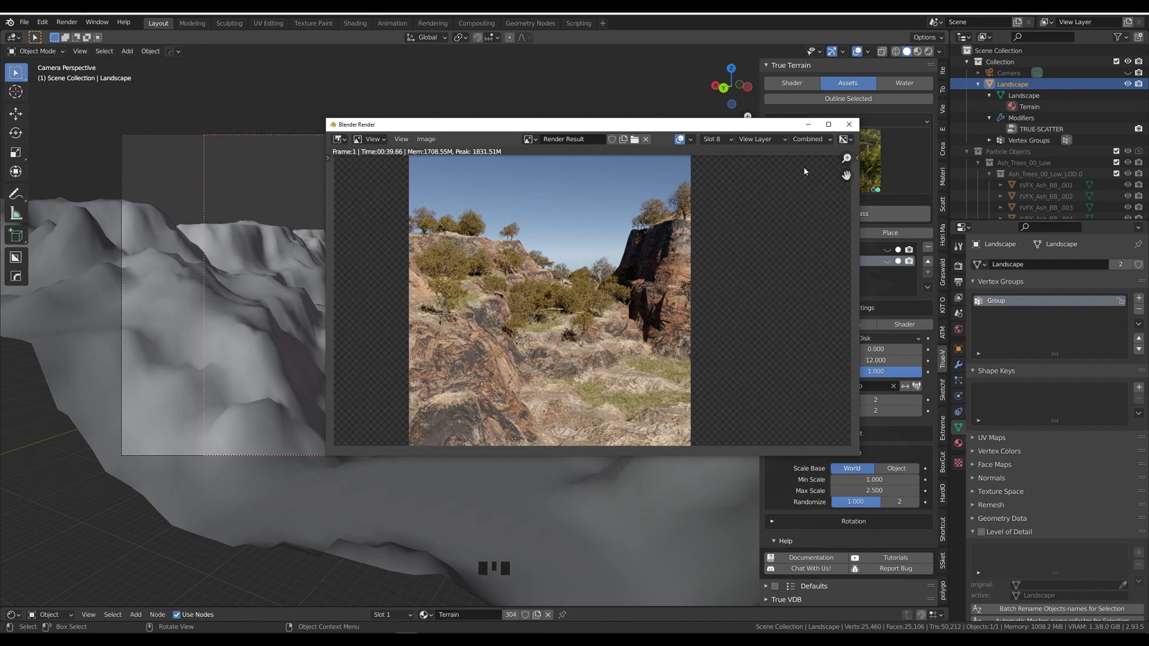
click(849, 124)
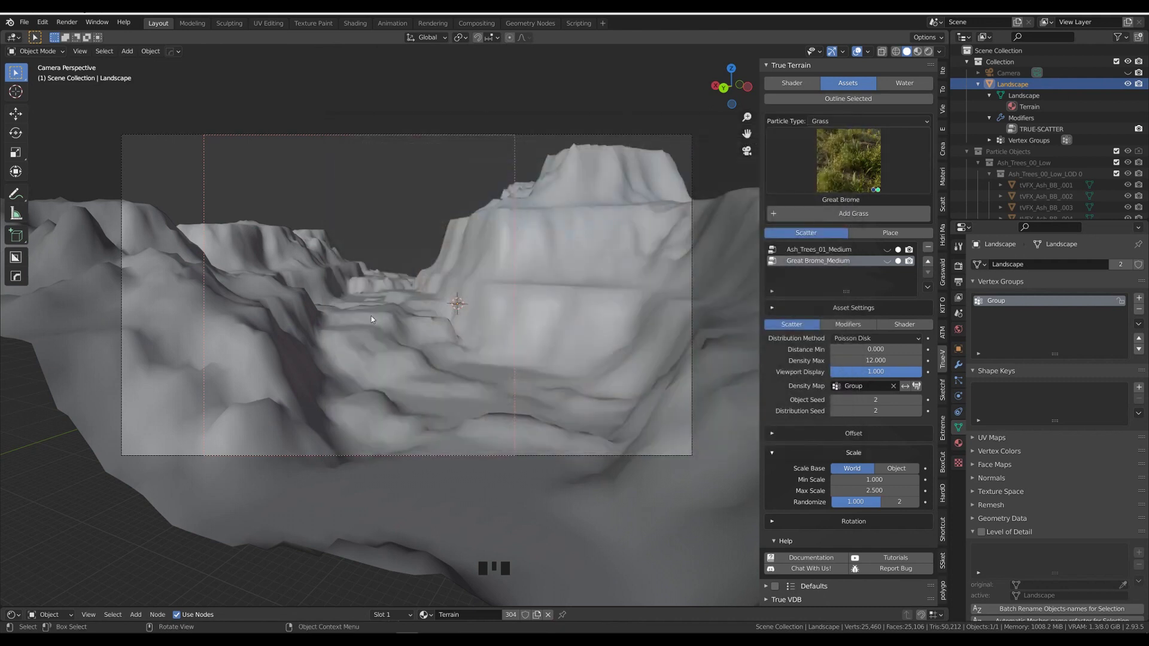
key(ctrl+b)
drag(118, 127, 714, 490)
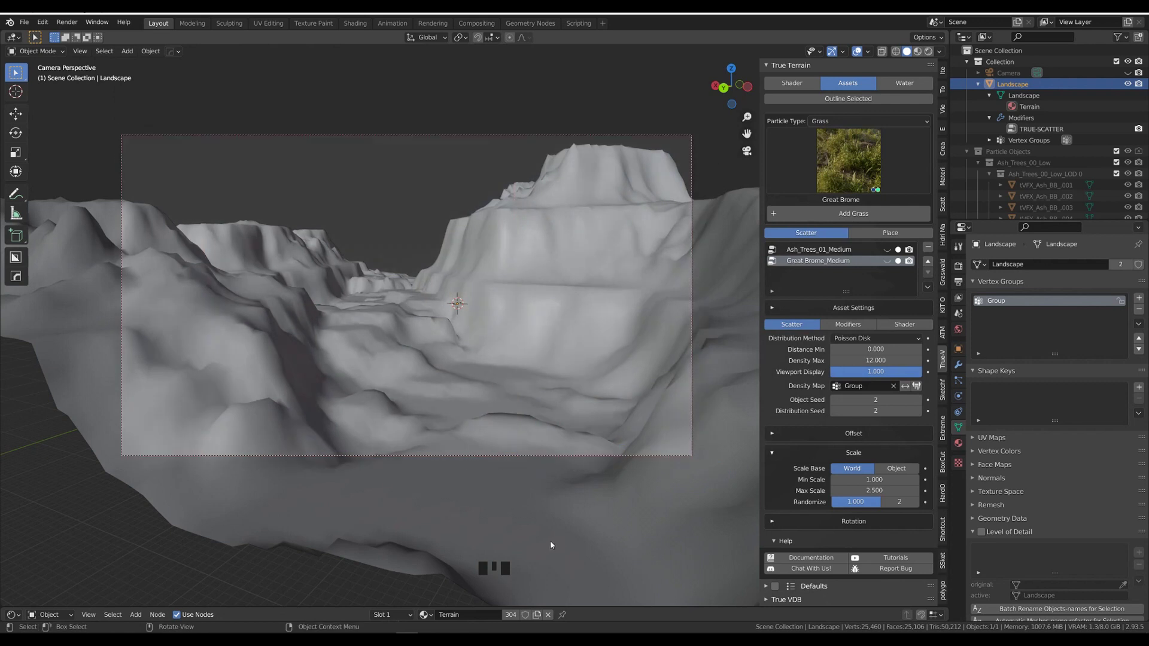
Add a White Rocks scatter at Low detail from the Rocks assets to the landscape
click(844, 121)
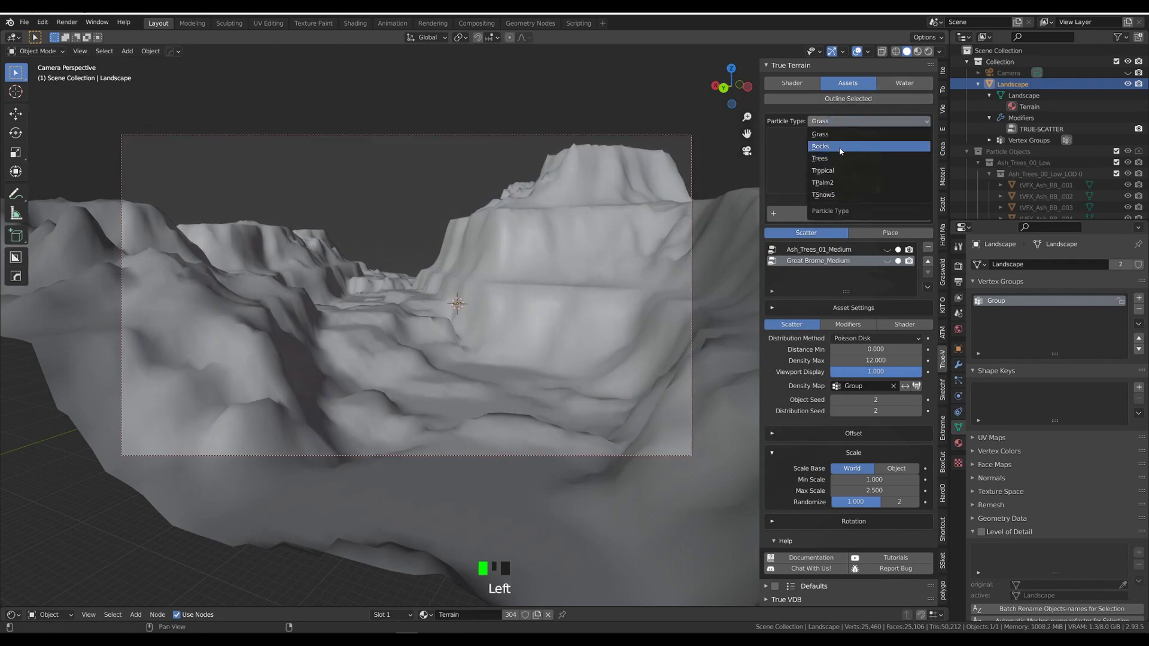
click(820, 146)
click(837, 169)
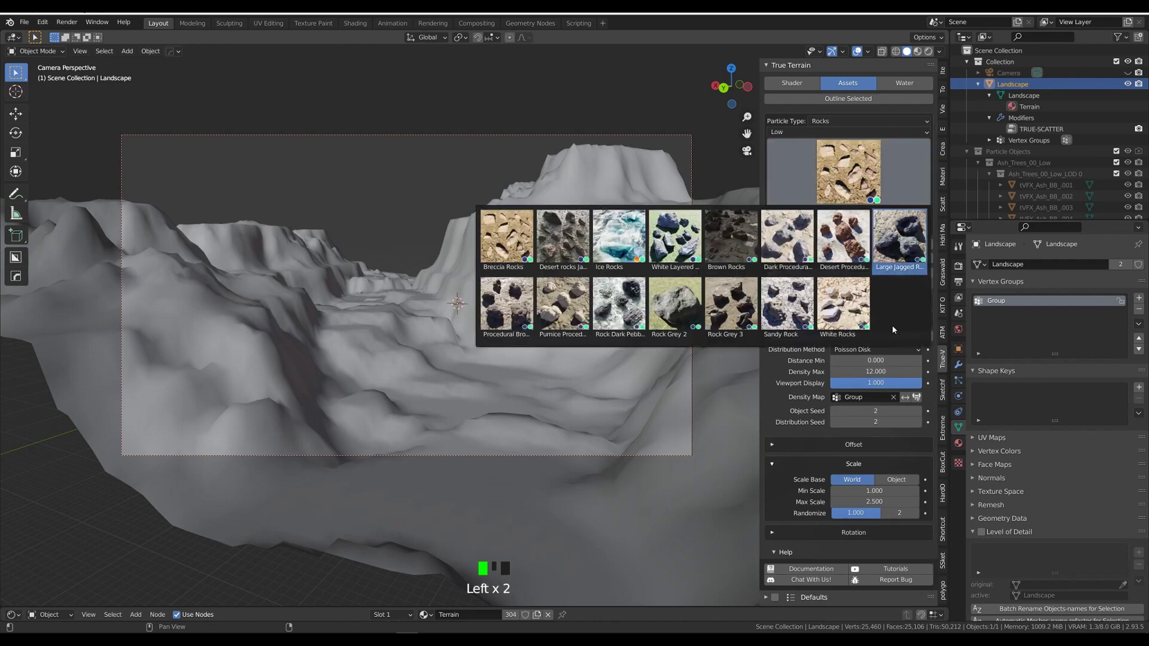
click(846, 181)
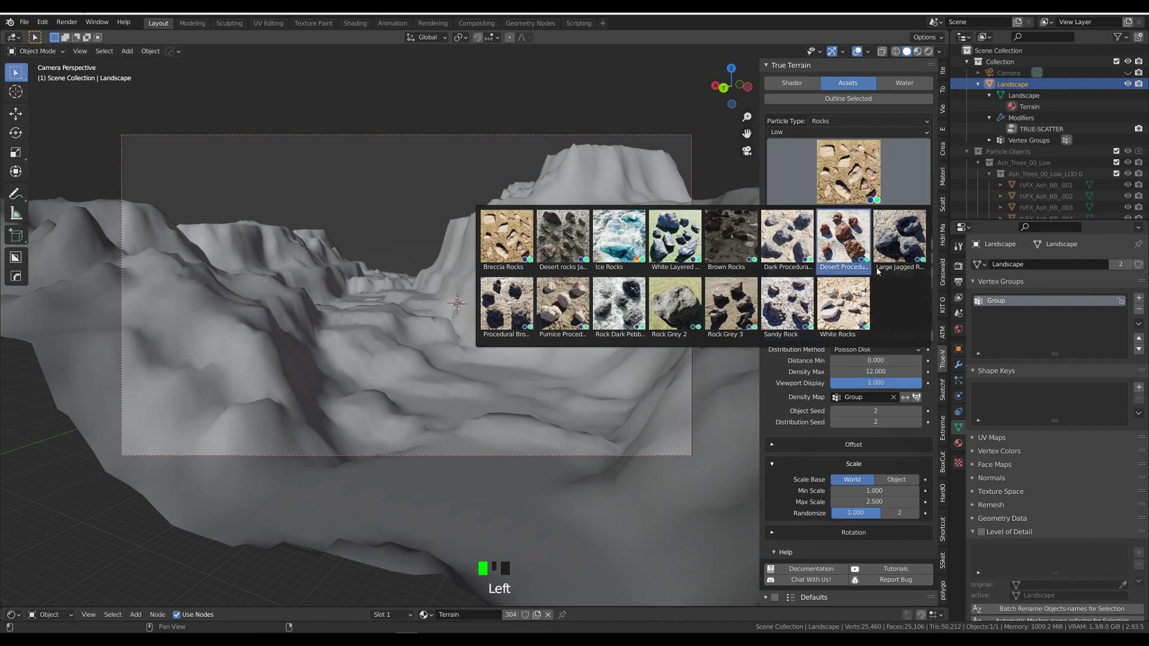
click(855, 302)
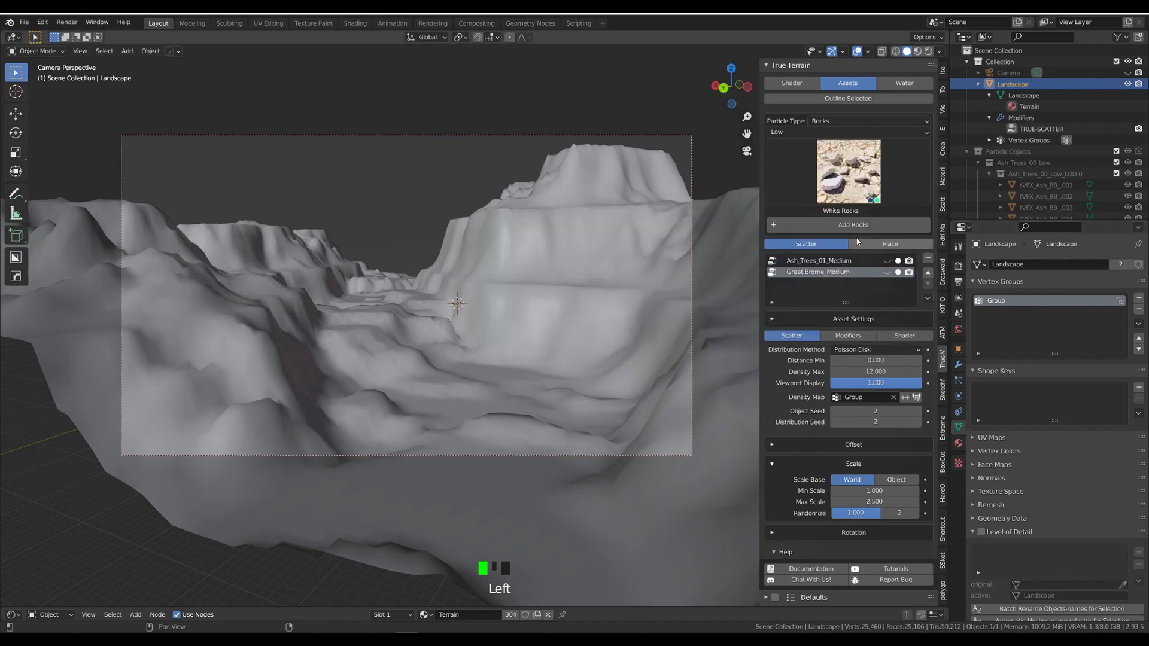
click(844, 225)
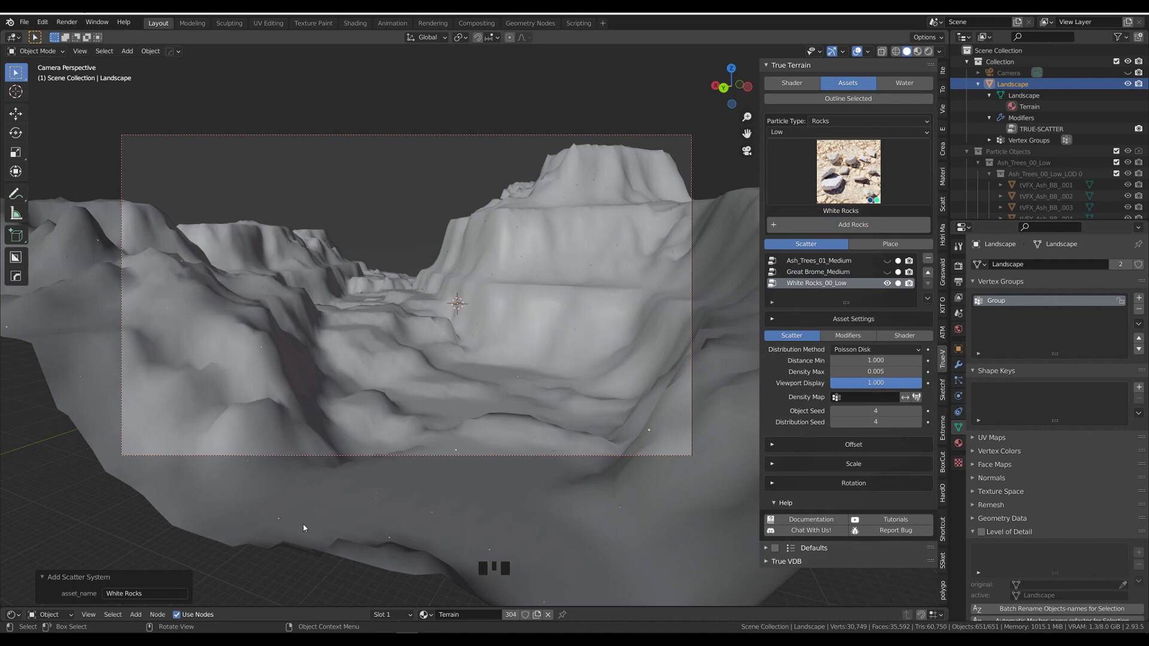
Turn on the selection outline and set the White Rocks scatter's minimum distance to 0
click(829, 98)
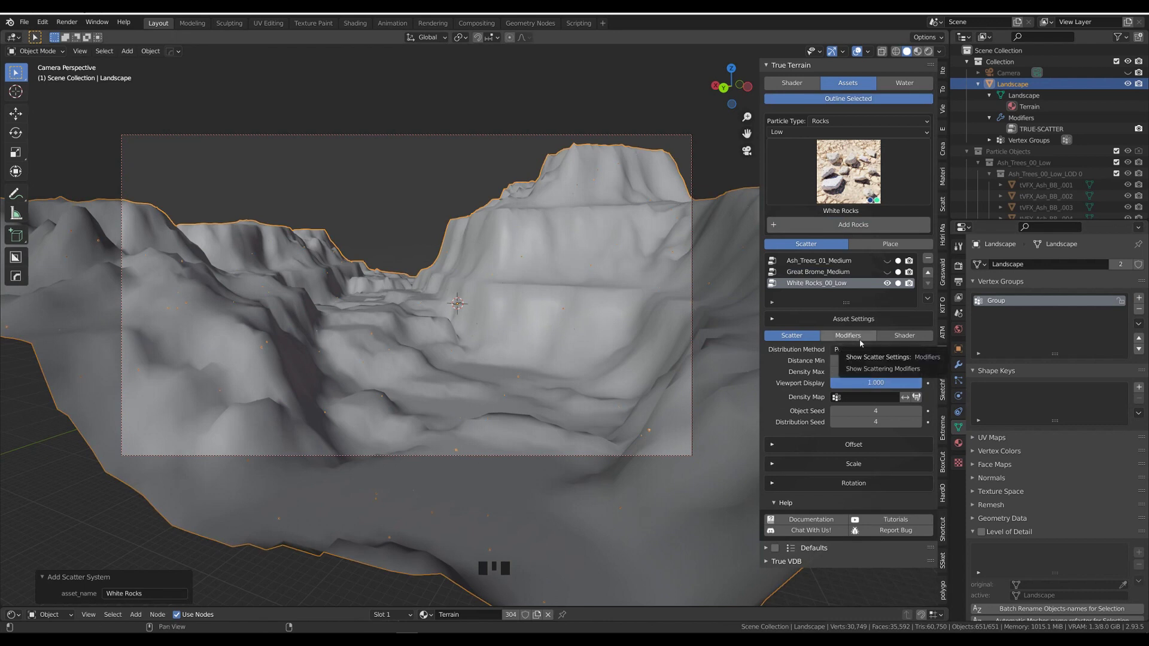
click(865, 360)
key(BackSpace)
text(0)
key(Return)
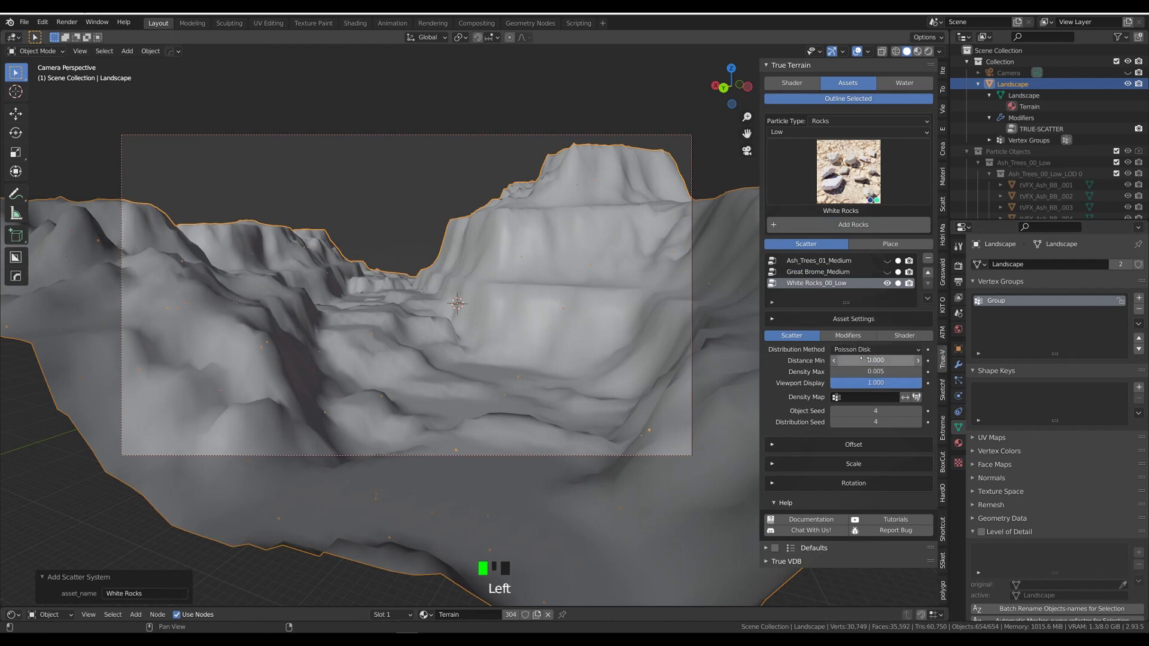
Add a Camera Mask modifier to the White Rocks scatter, using the scene's Camera for culling
click(848, 336)
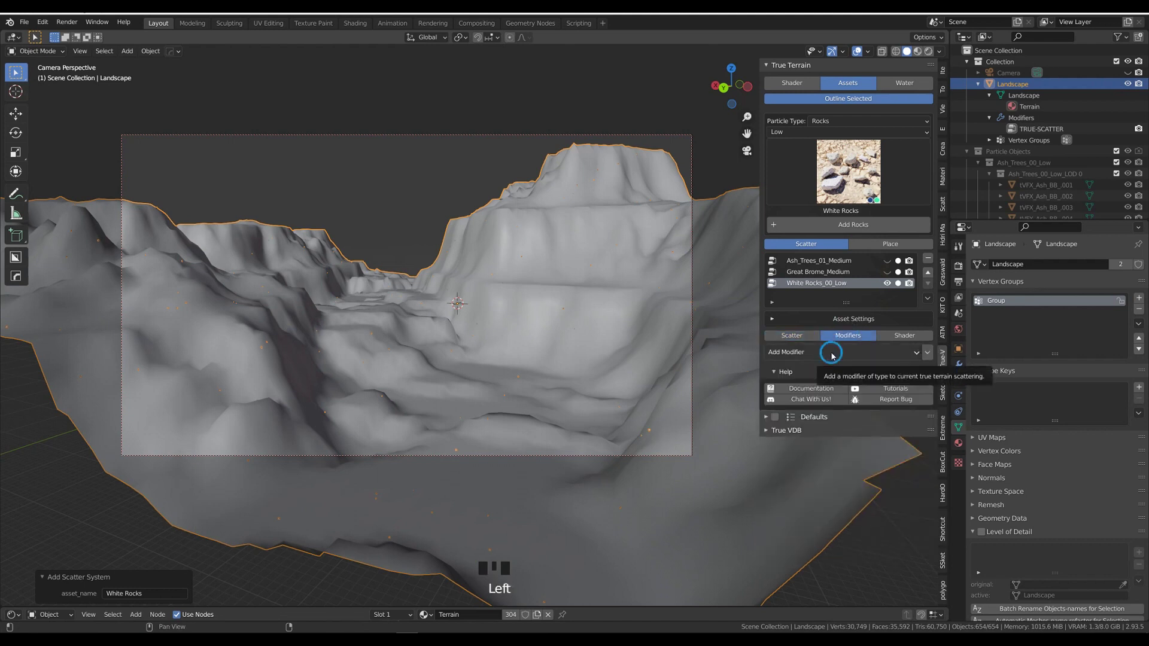
click(832, 352)
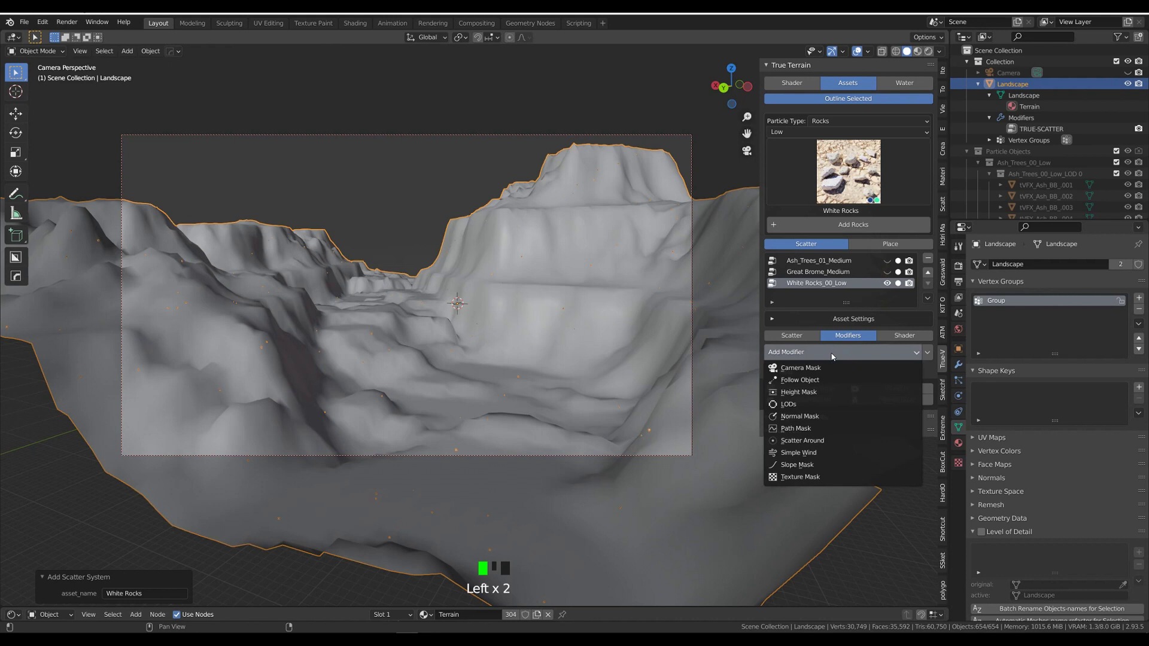
click(838, 368)
click(853, 388)
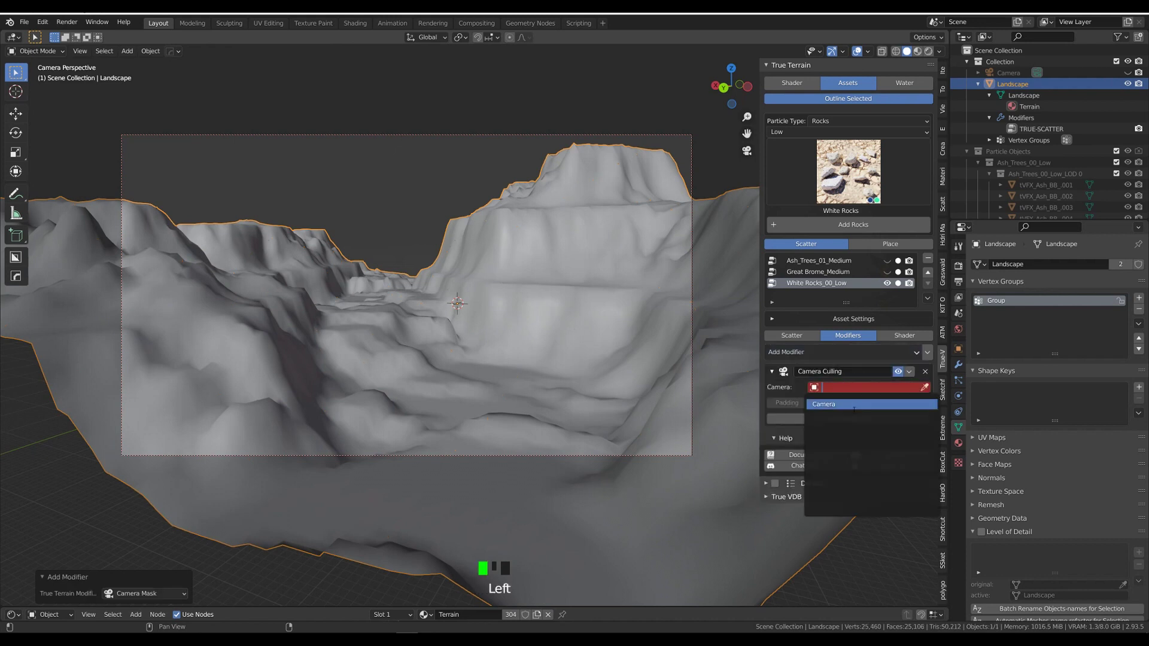
click(853, 404)
Add a Slope Mask modifier to the White Rocks scatter with a slope factor of 0
click(814, 353)
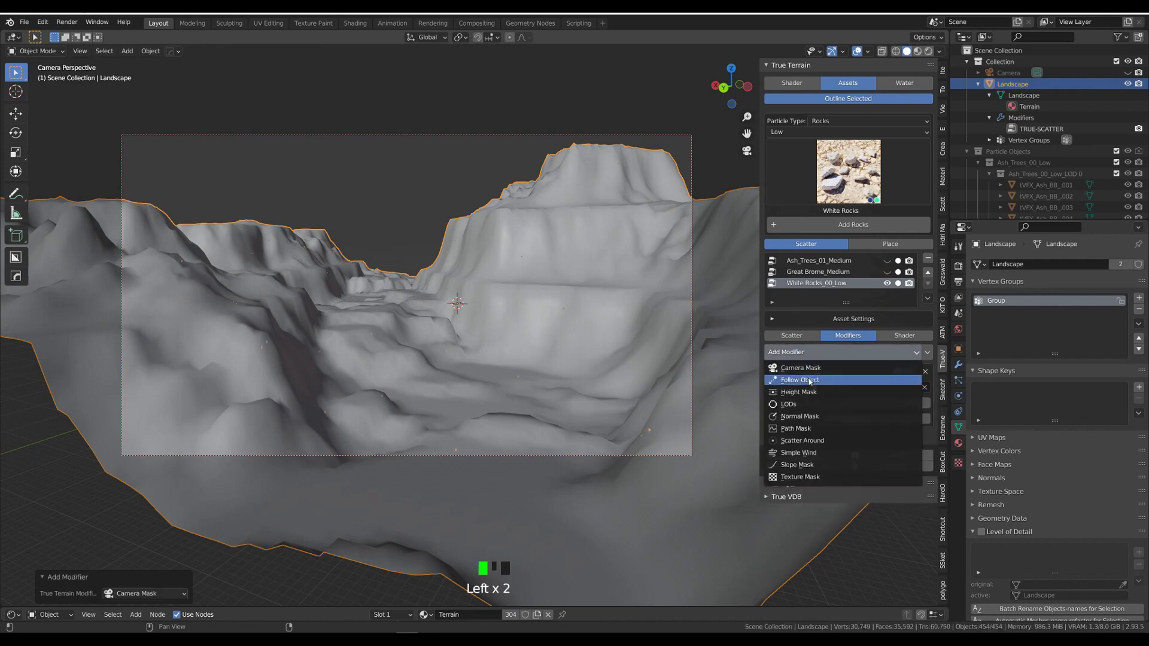
click(799, 465)
click(857, 403)
text(0)
key(Return)
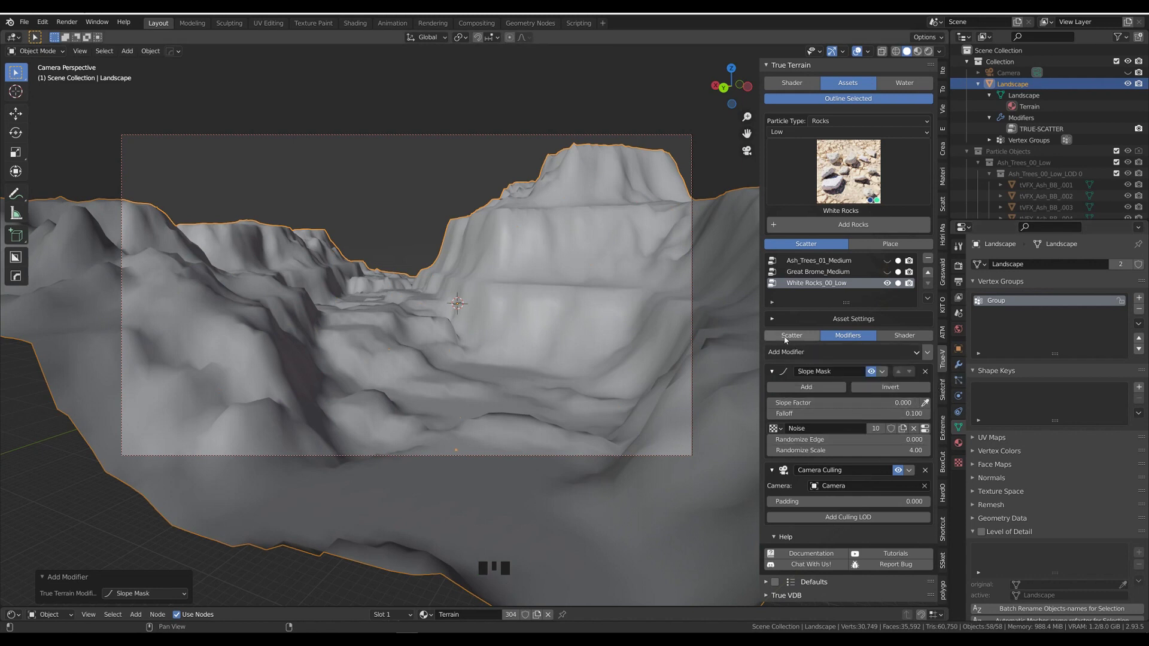
Set the White Rocks scatter's maximum density to about 0.055
click(790, 336)
click(875, 371)
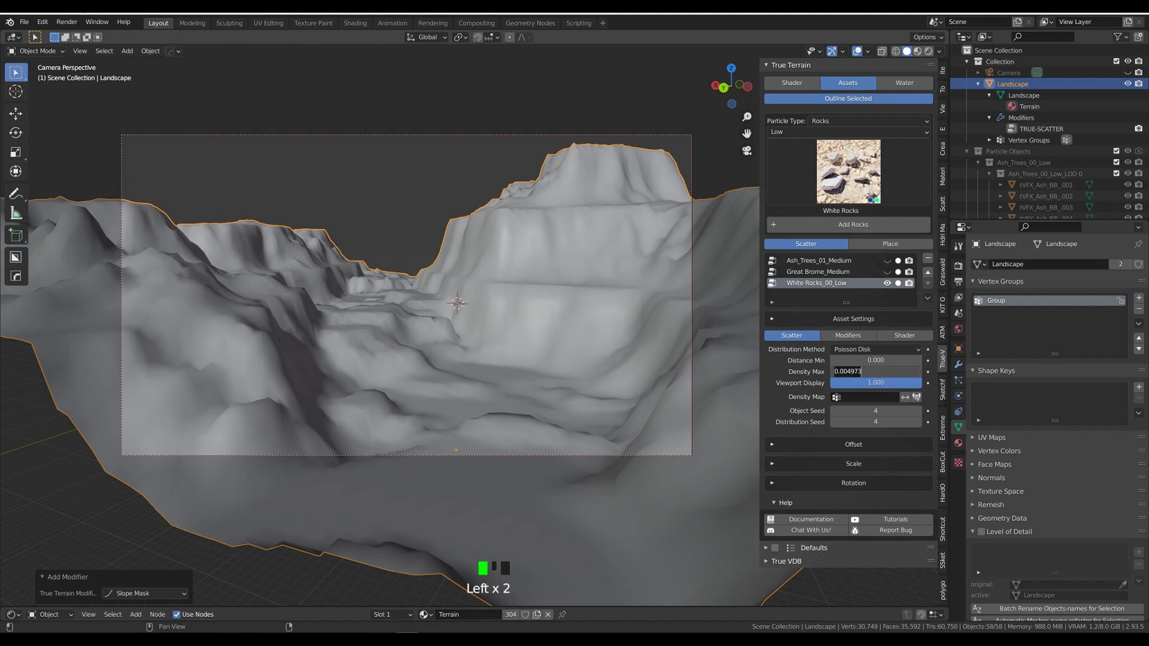
key(Left)
key(Left)
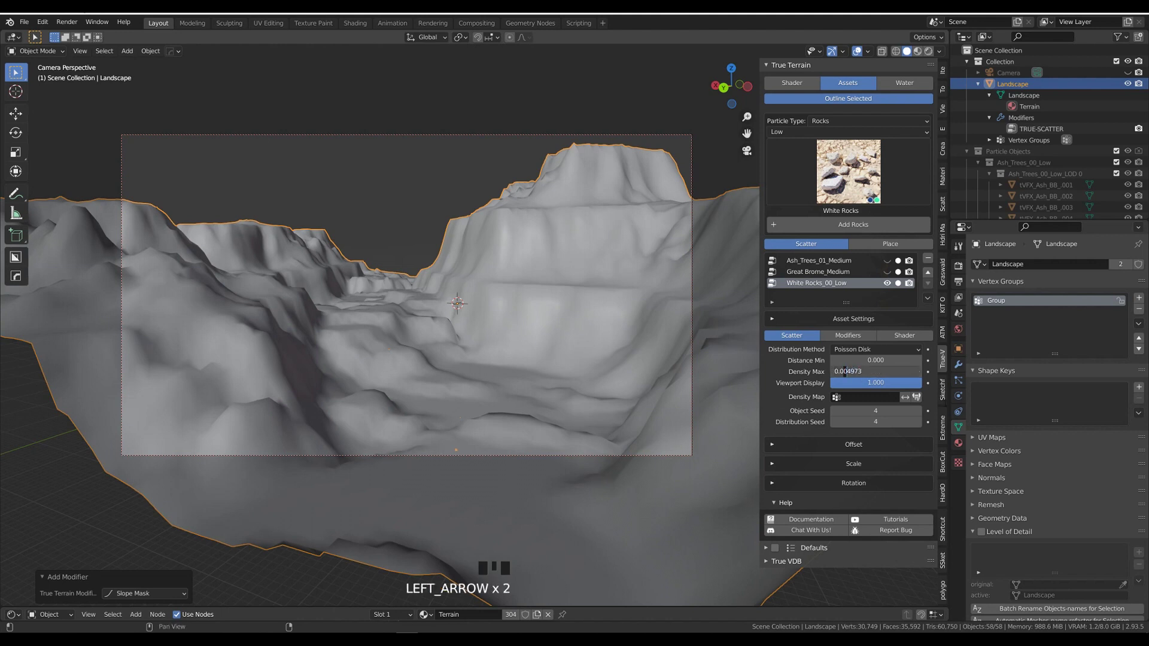
key(Return)
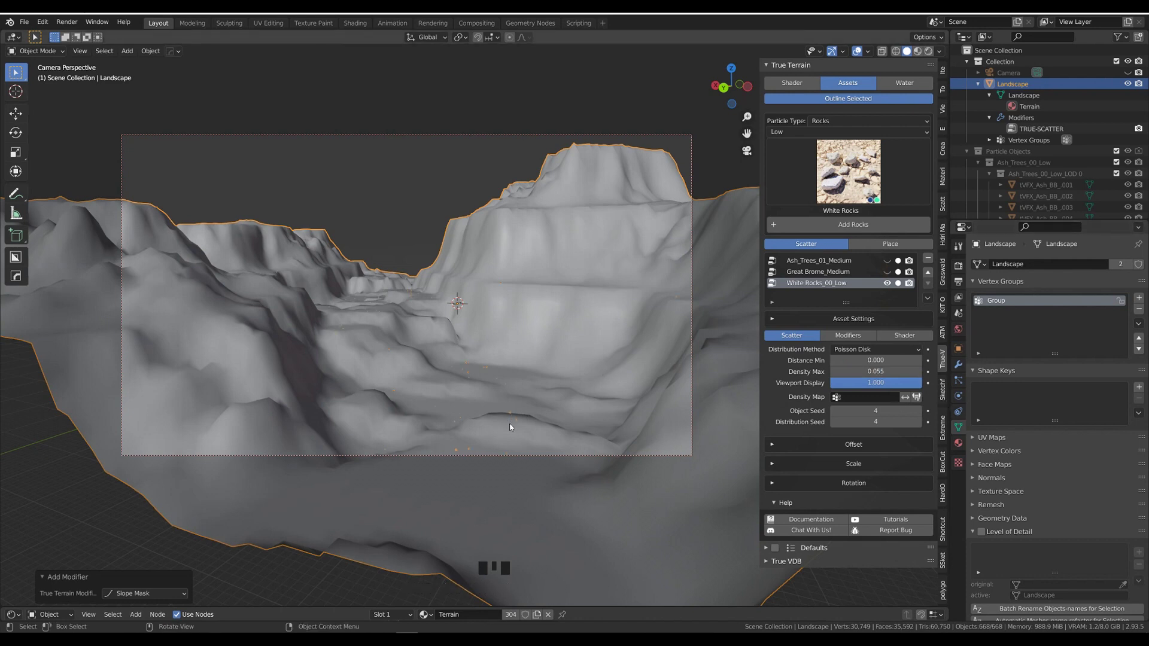
Set the White Rocks scatter's minimum scale to 1 and maximum scale to 2.4
click(836, 467)
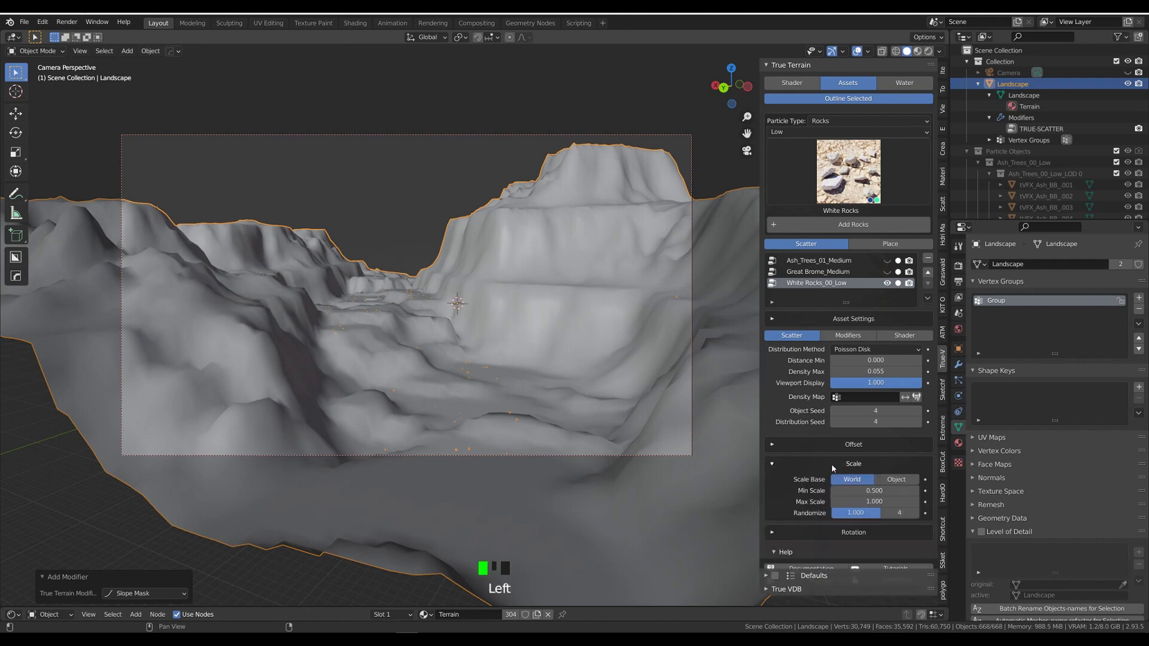
drag(866, 491, 866, 492)
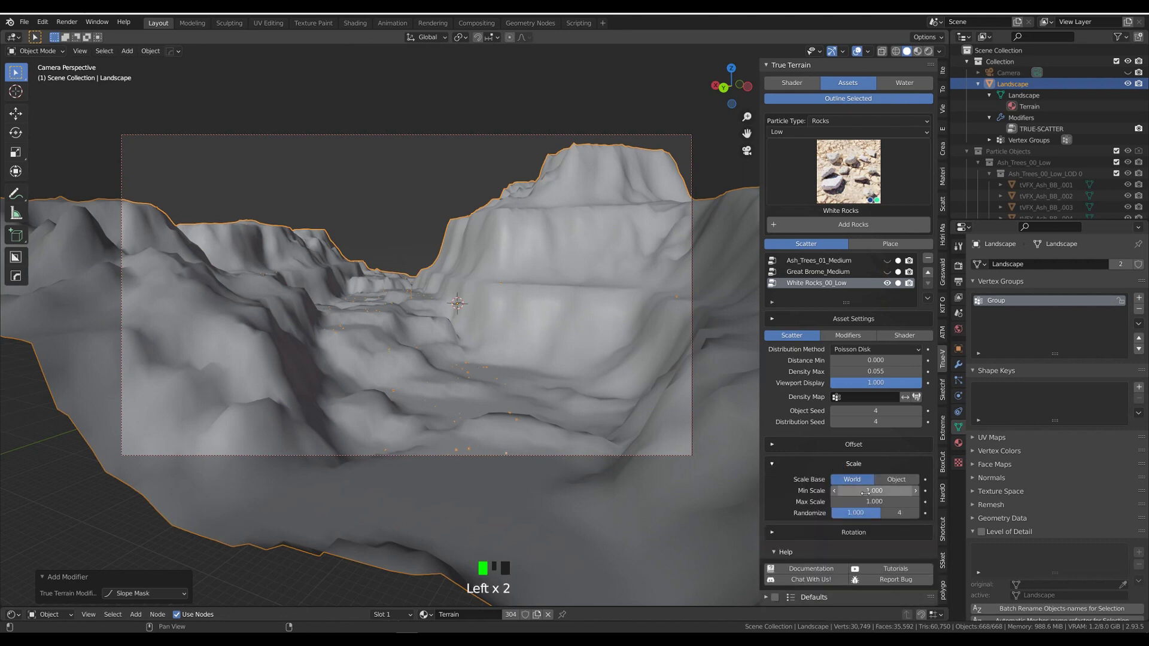
click(915, 501)
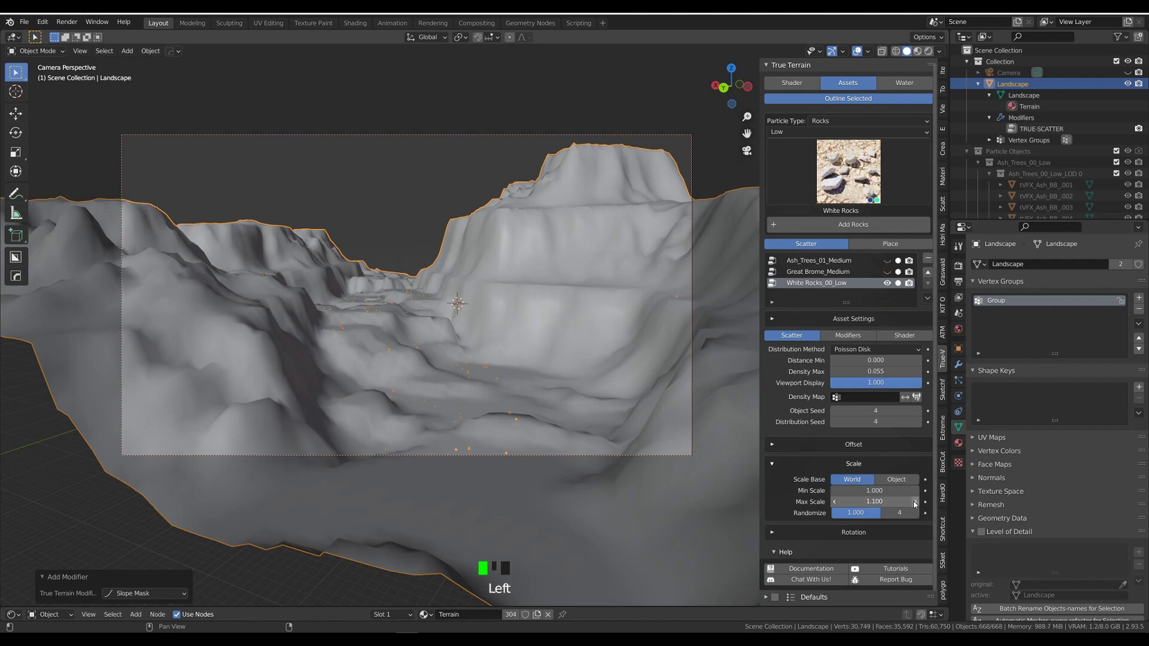
click(915, 501)
click(915, 501)
click(915, 502)
click(915, 502)
click(915, 502)
click(915, 501)
click(915, 501)
click(915, 502)
click(915, 501)
click(915, 501)
click(914, 501)
click(915, 502)
click(915, 501)
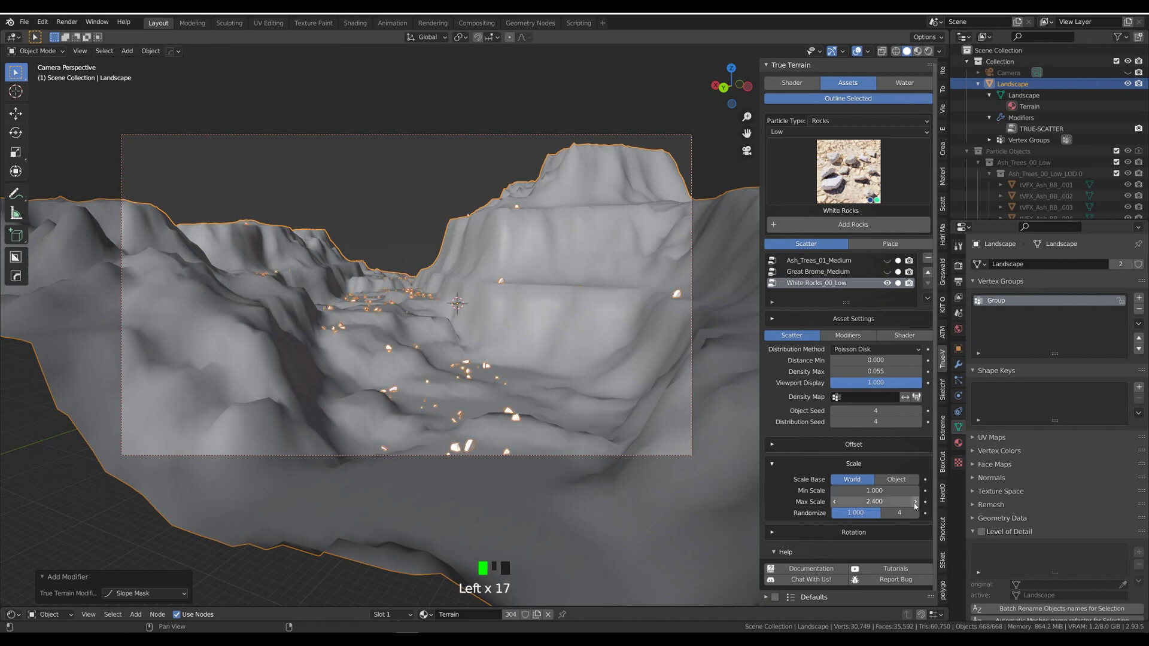
Set the White Rocks scatter's distribution seed to 7
click(919, 422)
click(919, 422)
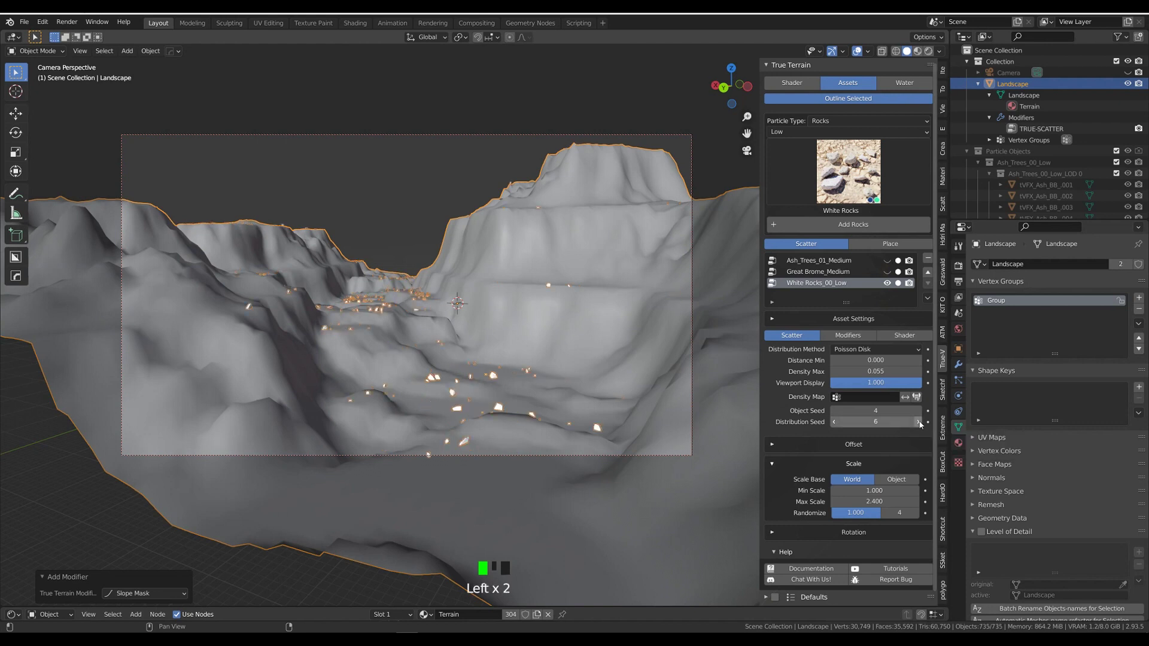
click(918, 422)
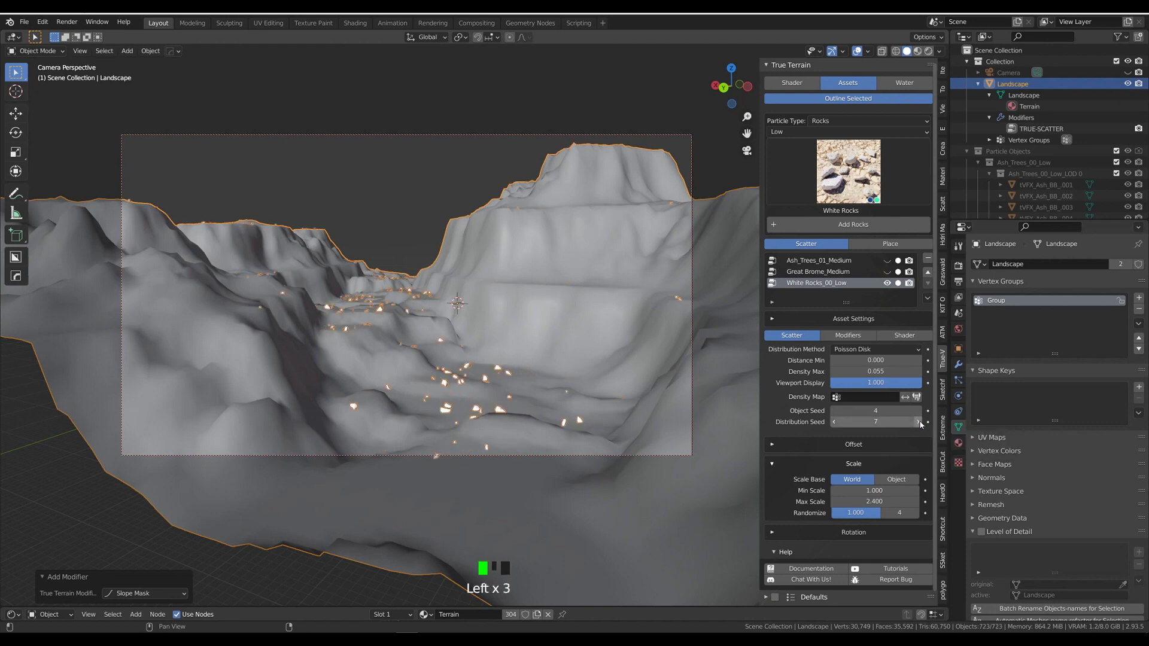
Preview the rocks with the landscape deselected, reselect it, and hide the White Rocks scatter in the viewport
click(442, 178)
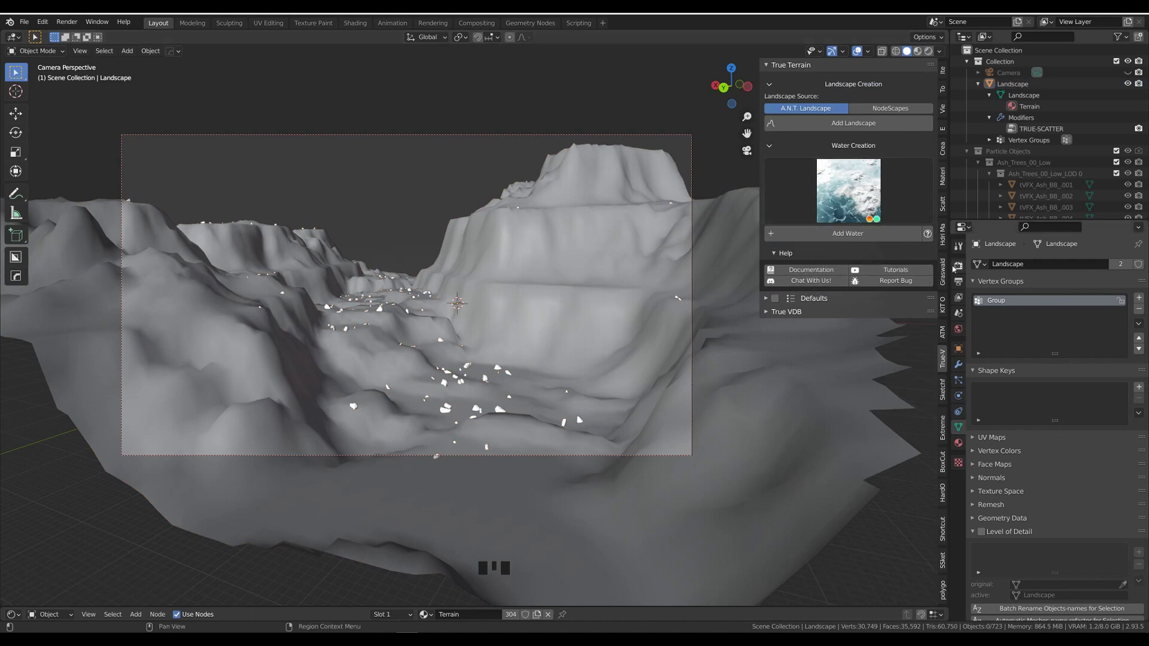
click(581, 274)
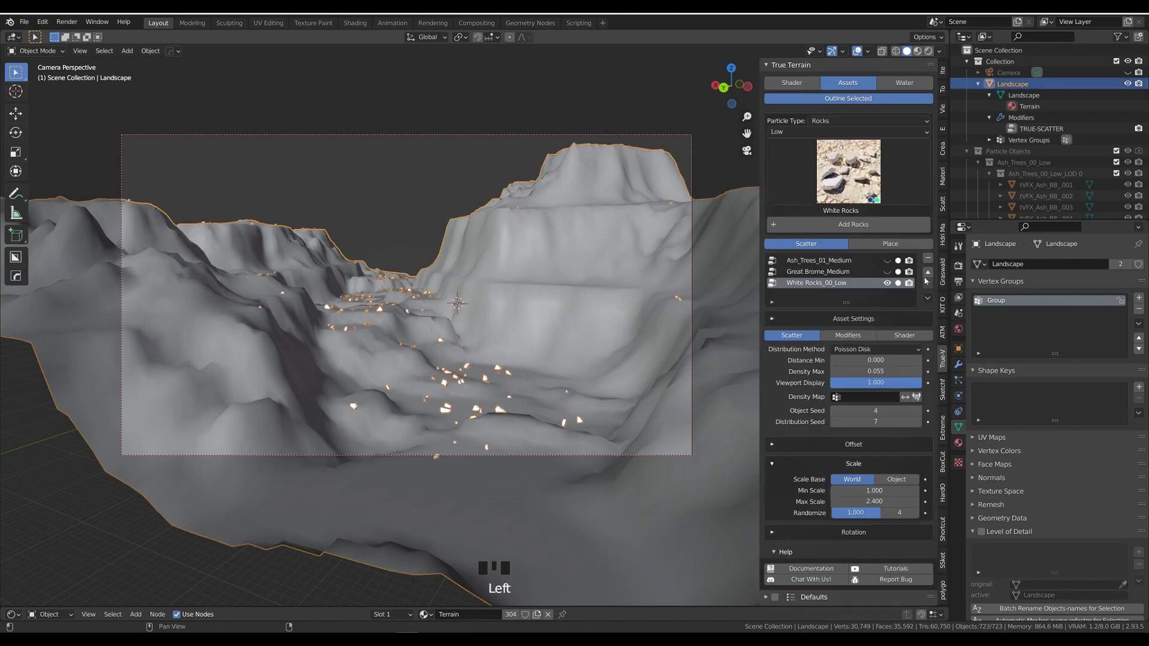
click(888, 285)
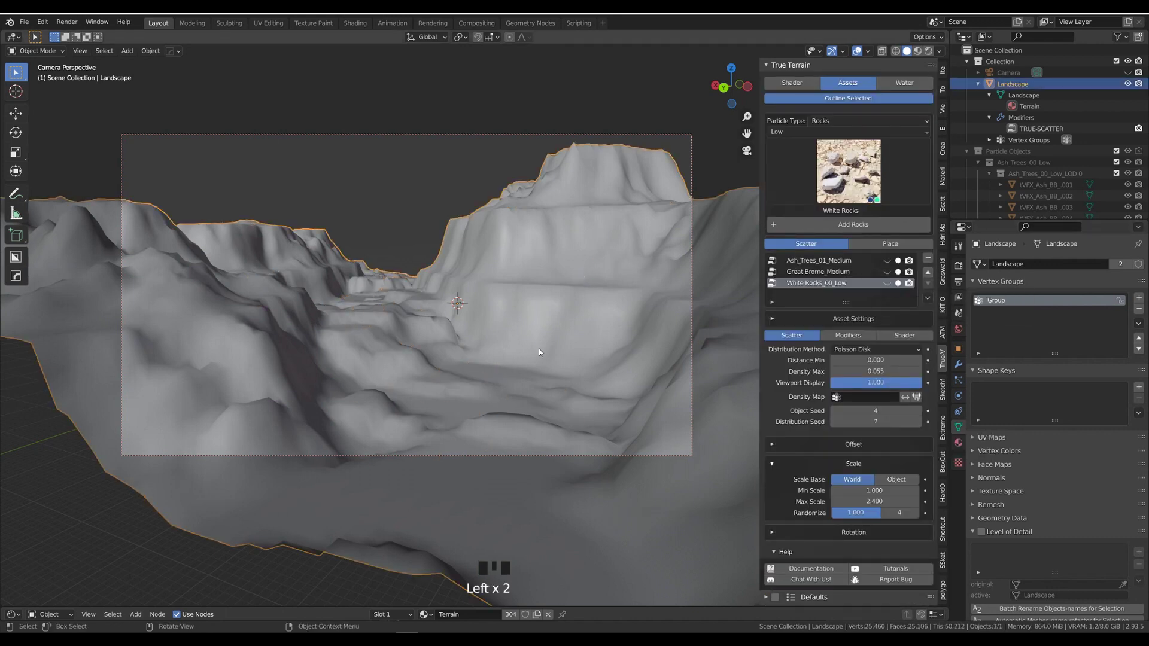
Render the canyon scene from the camera to check the scattered rocks, and close the render window
key(F12)
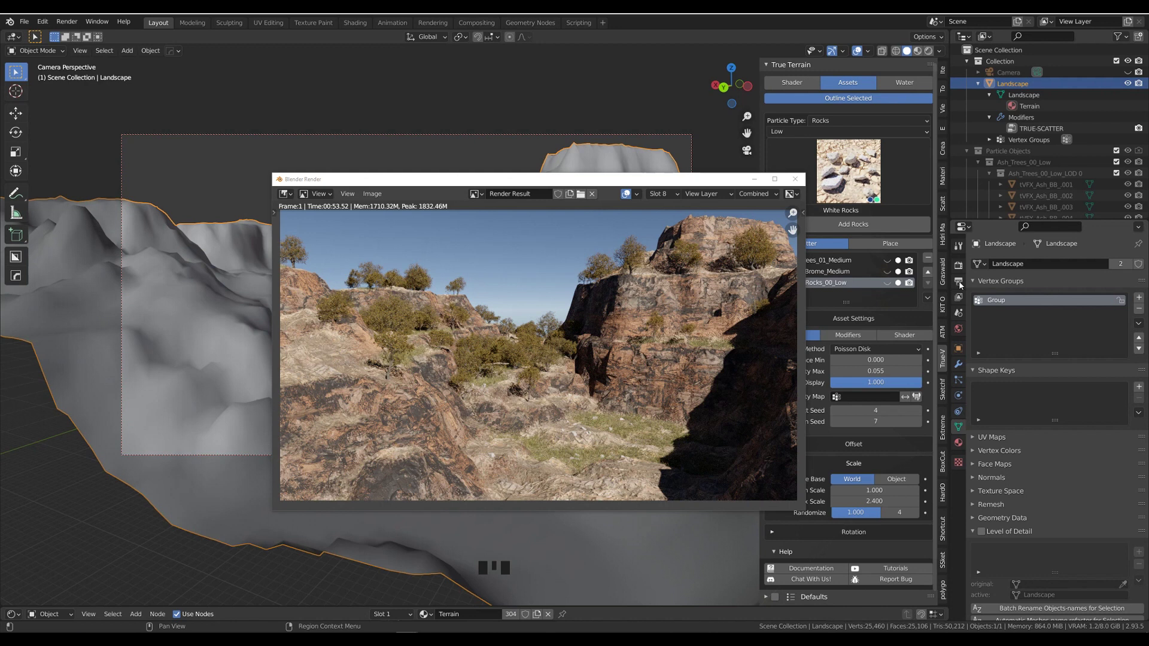
click(796, 181)
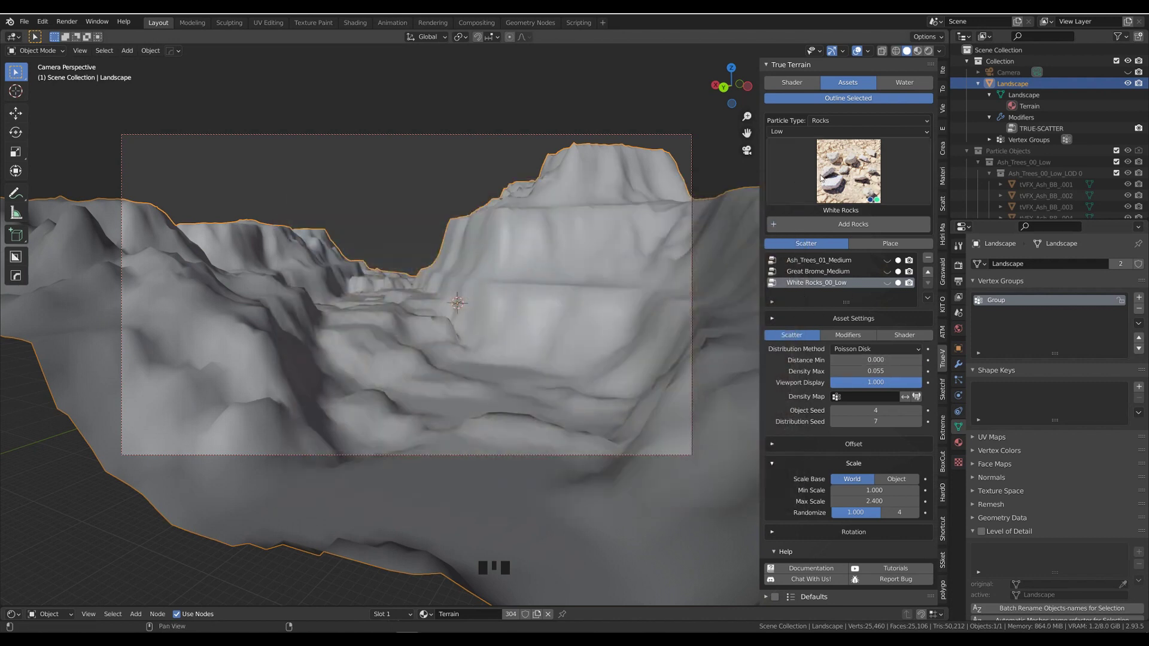
Add the Cloud Large 002 volume from True VDB's Clouds category, using the Fast render preset
click(768, 465)
scroll(798, 436, down, 2)
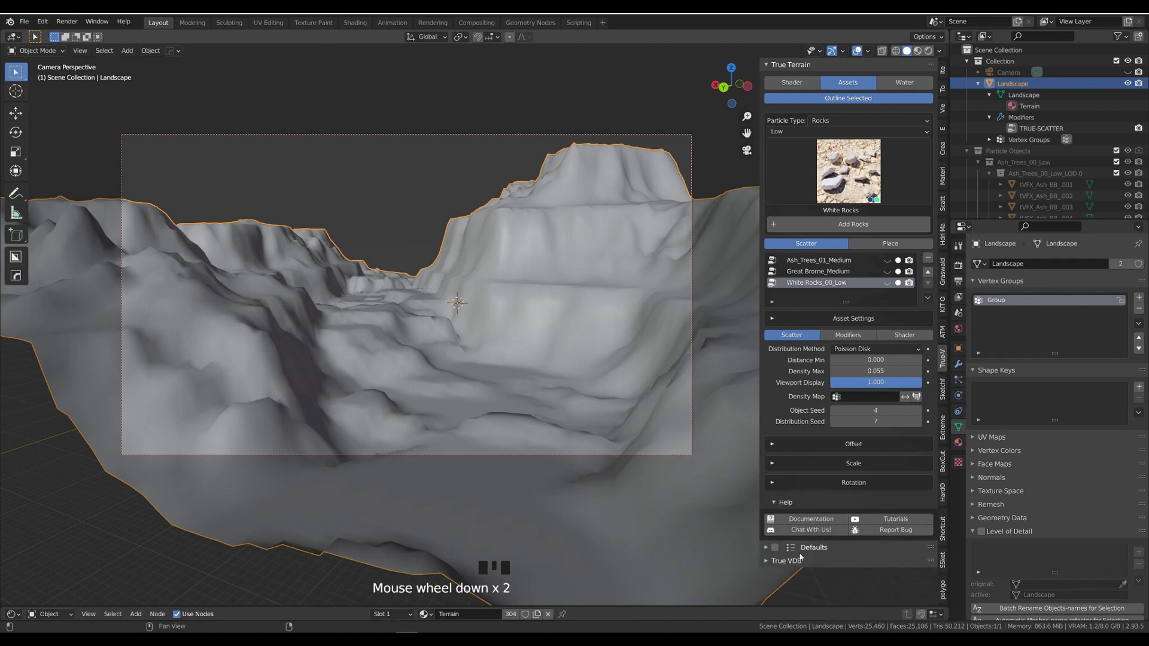
click(766, 561)
scroll(855, 514, down, 4)
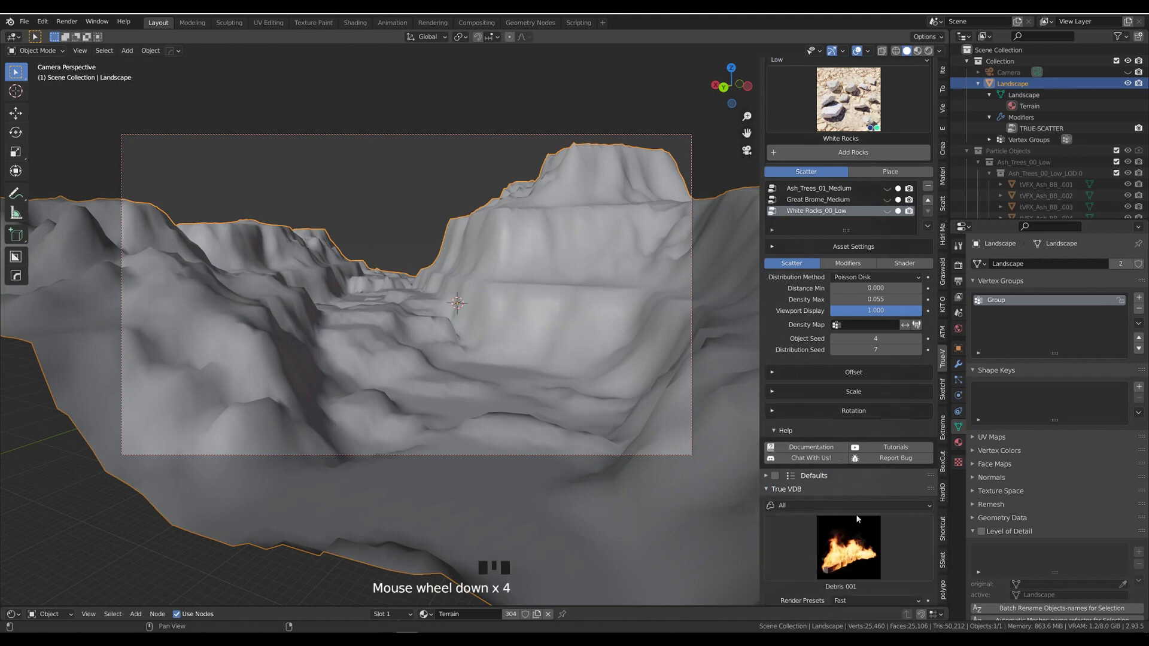
click(815, 505)
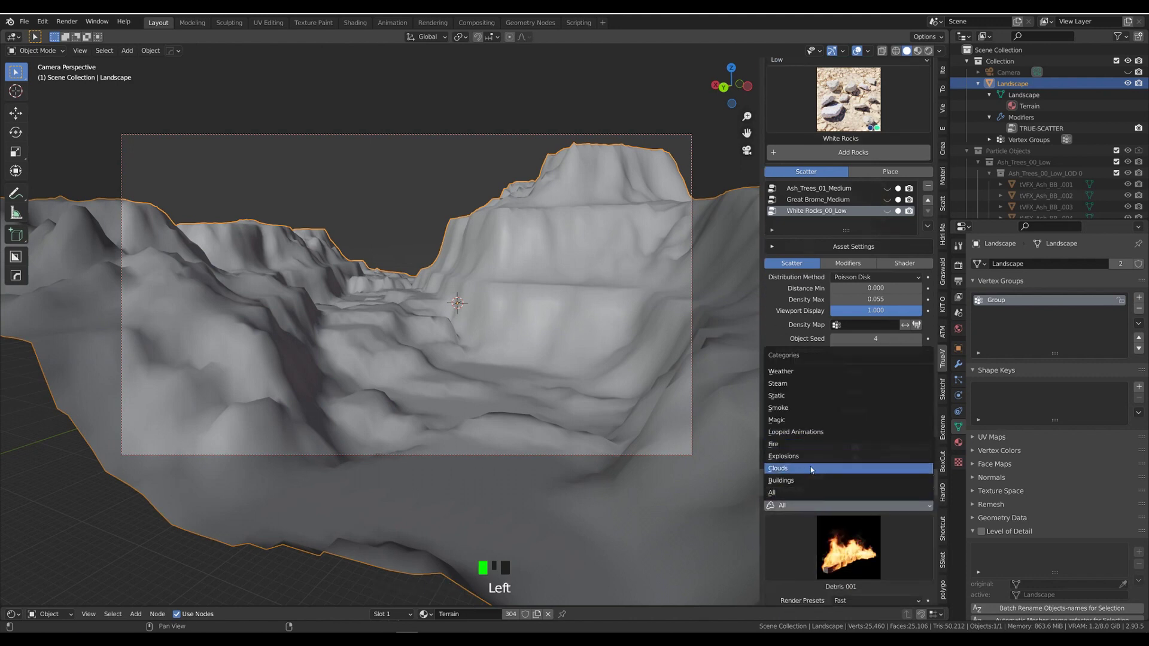
click(836, 468)
scroll(787, 533, down, 6)
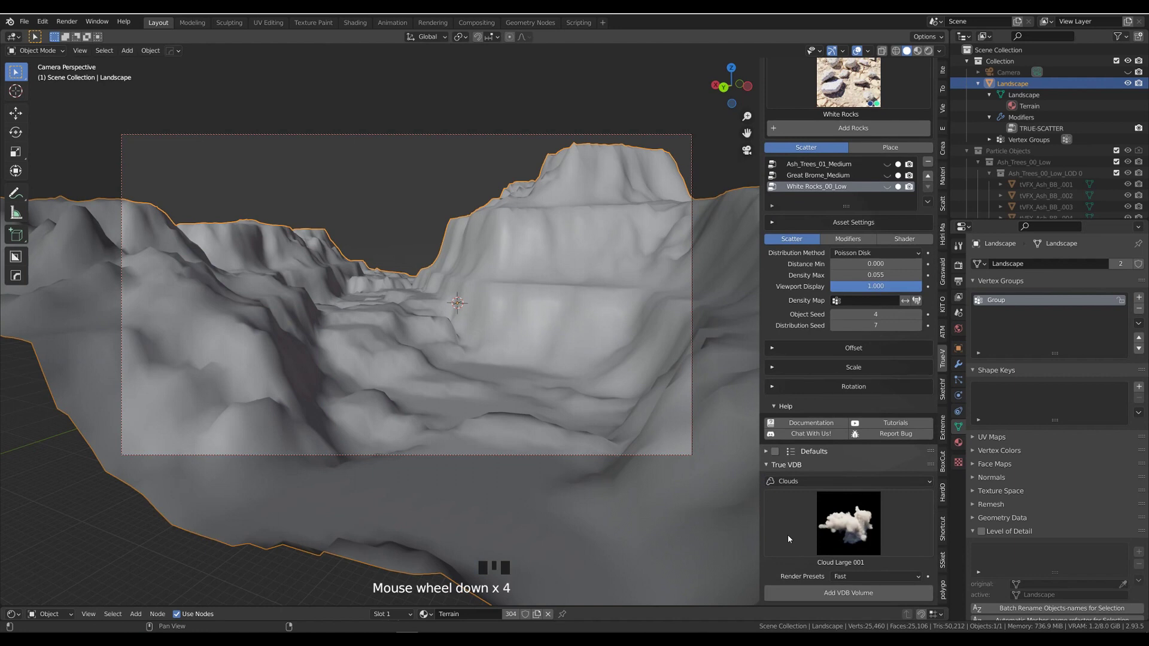
click(844, 520)
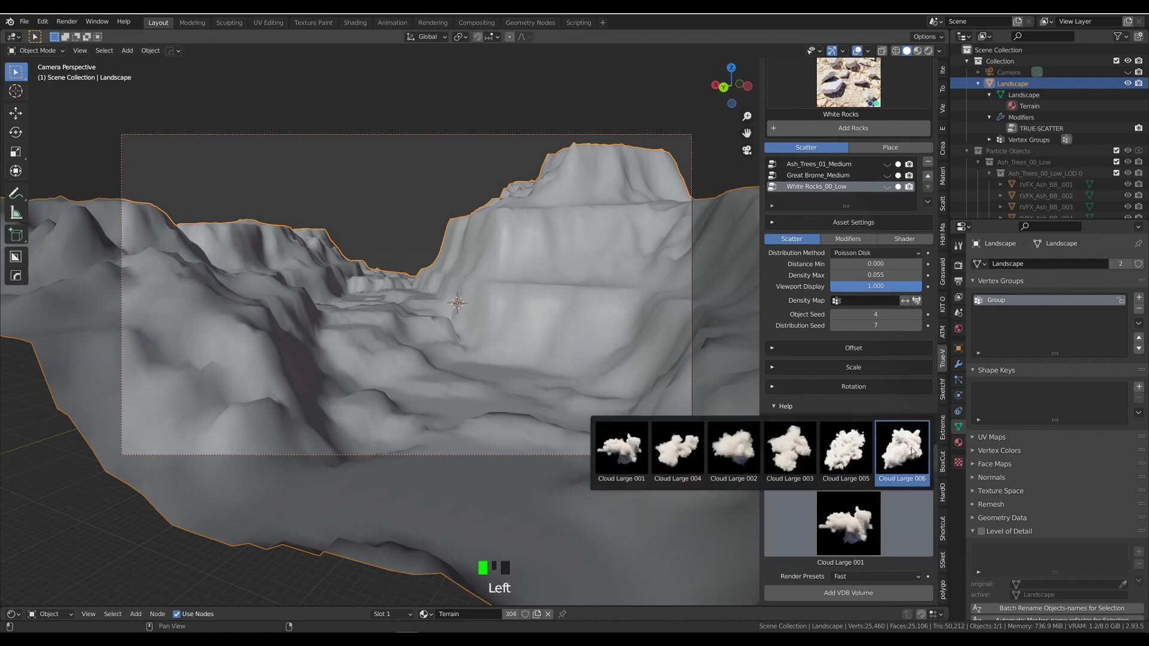
click(745, 456)
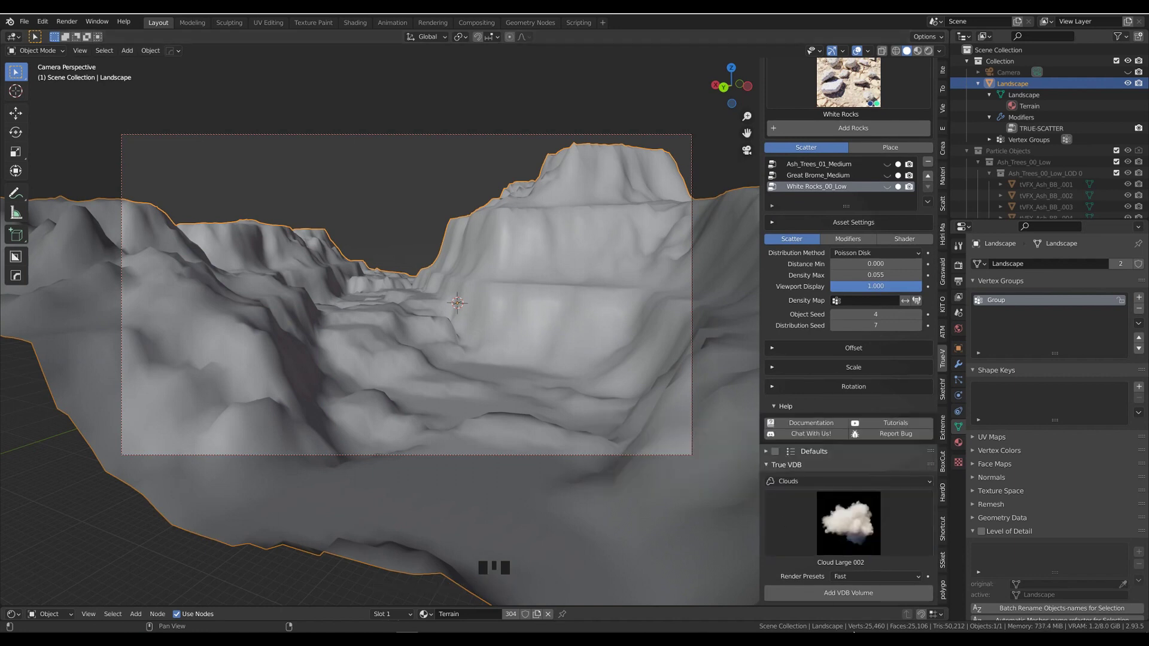
click(864, 595)
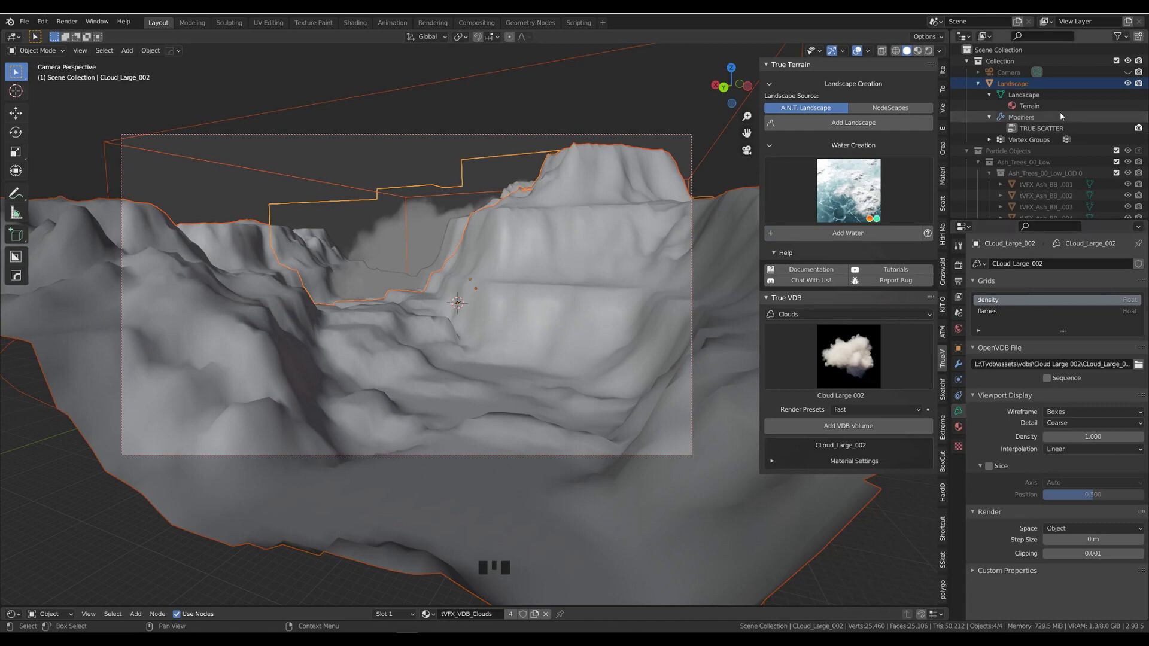
Select all objects in the Volume collection and move the cloud about 66 m up in Z and 127 m along X
click(1092, 96)
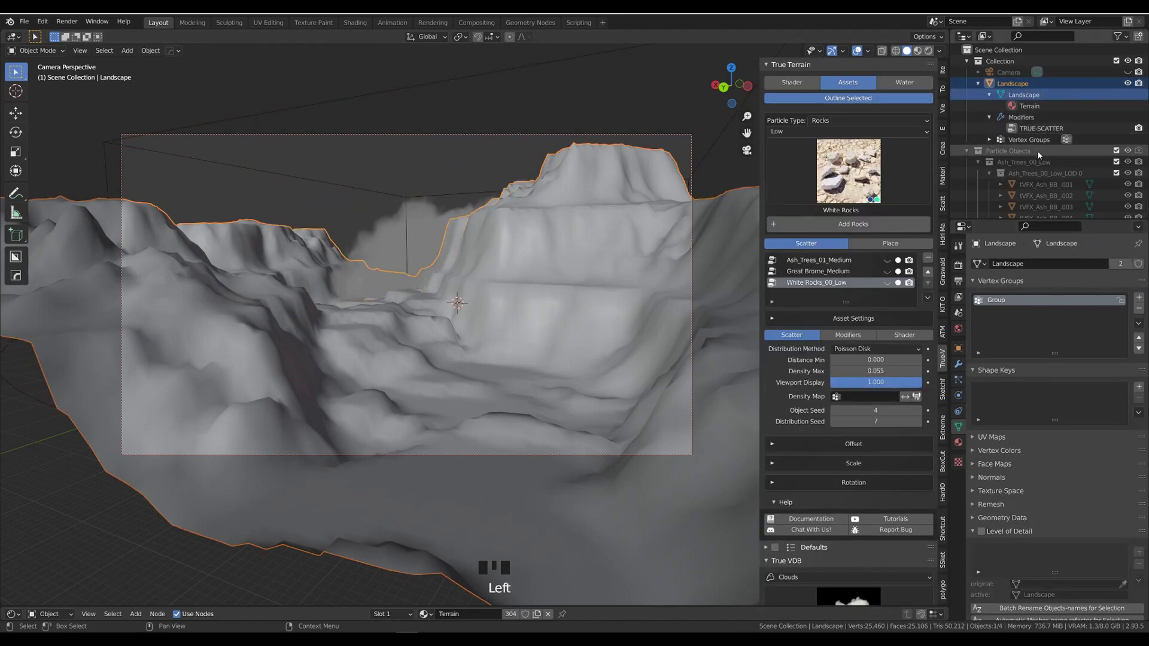
click(967, 152)
click(985, 162)
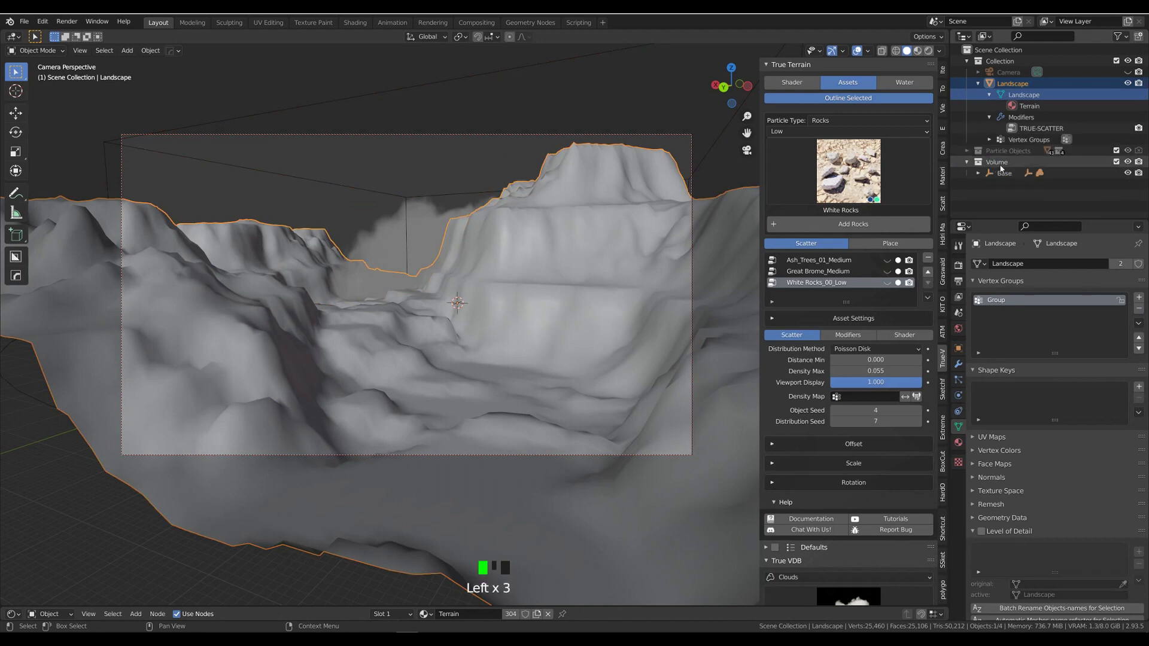
right_click(989, 163)
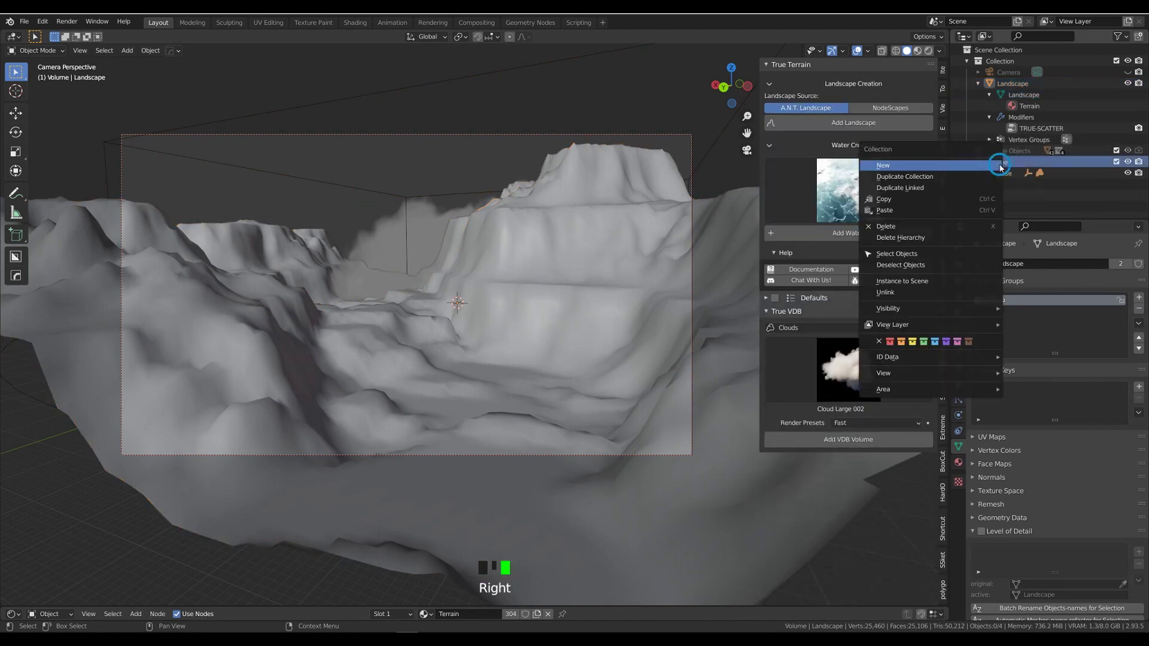
click(914, 258)
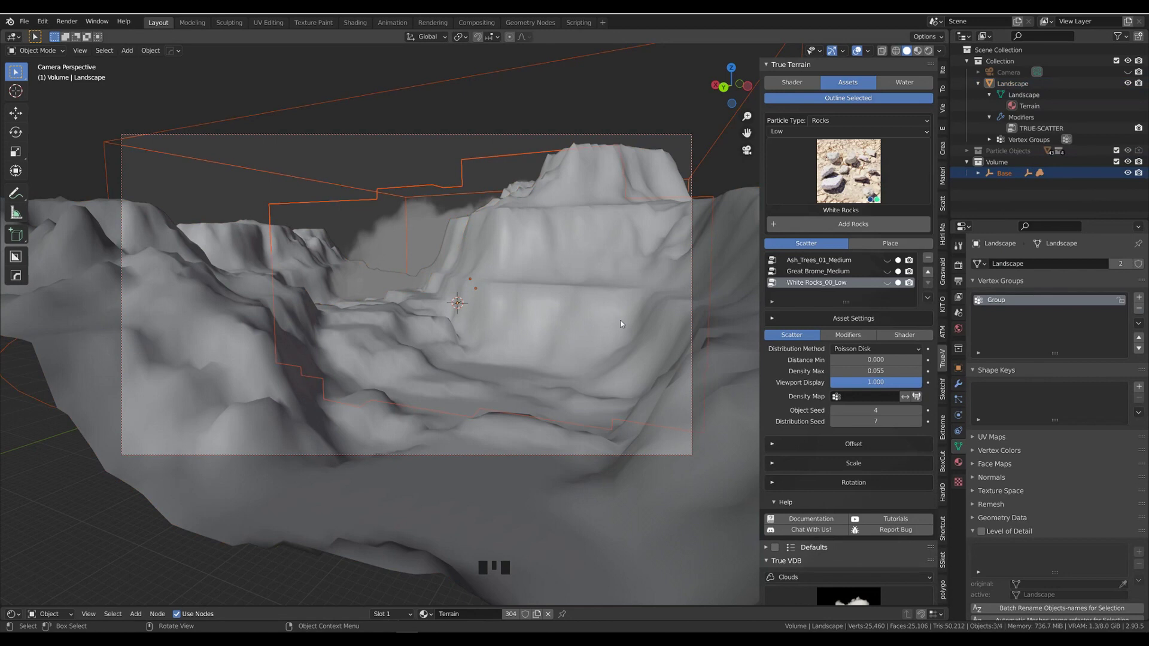
key(g)
key(z)
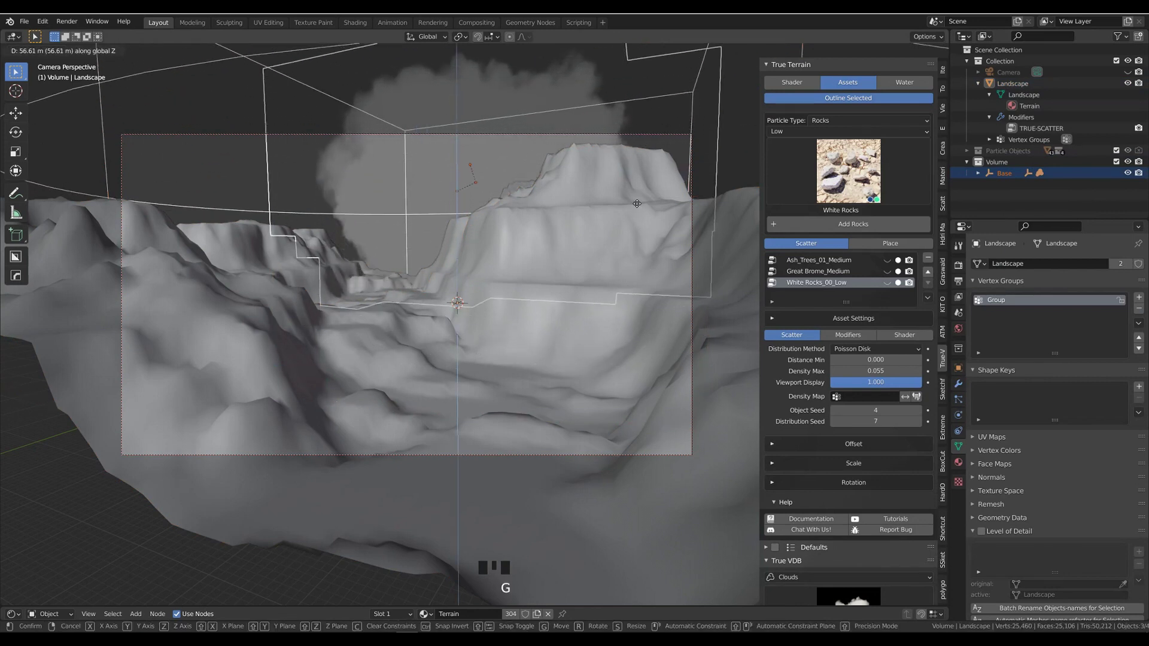
click(607, 194)
key(g)
key(x)
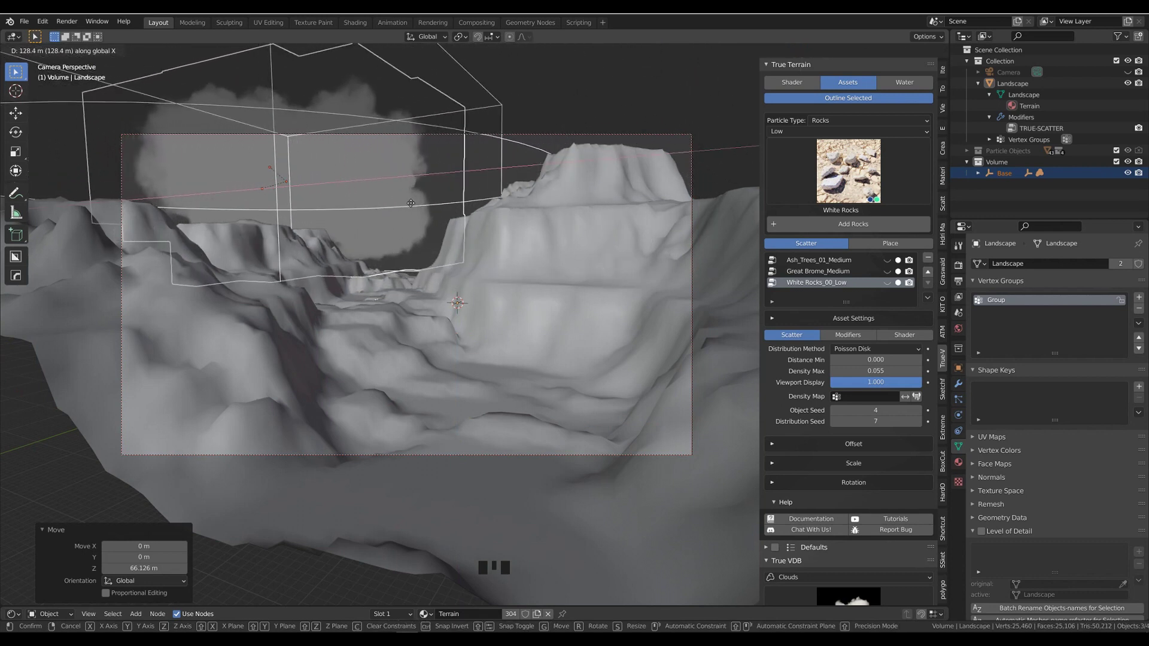
click(467, 234)
Scale the cloud volume by about 1.09 and move it about -65 m along X
key(s)
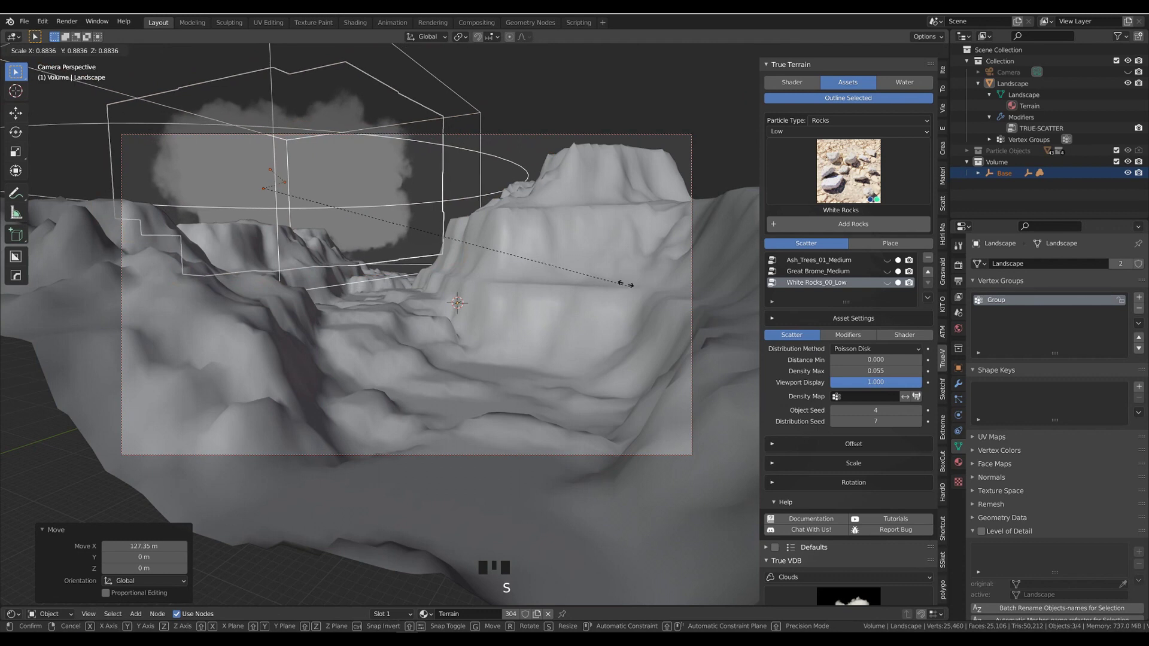
click(710, 335)
key(g)
key(x)
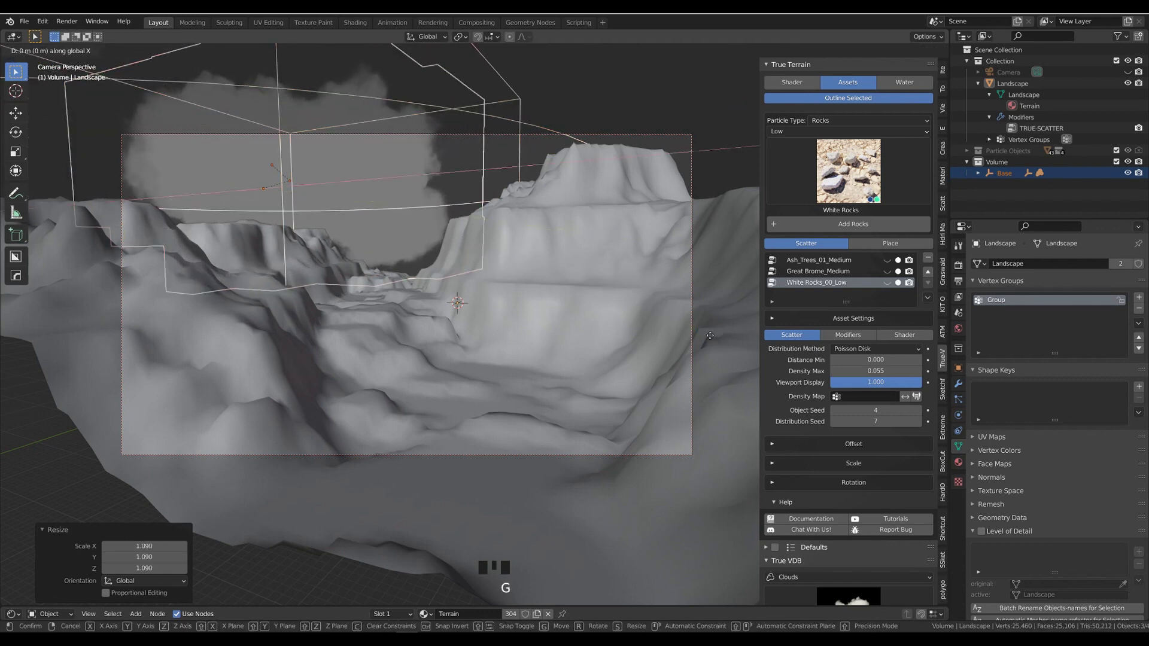
click(801, 346)
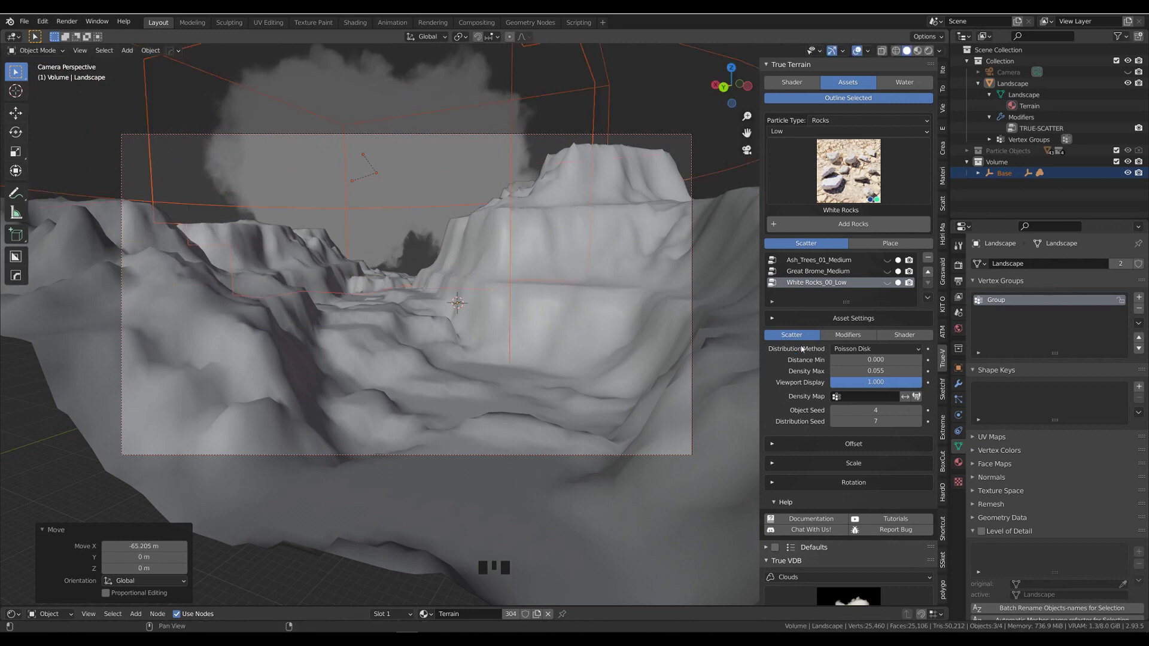
Rotate the cloud volume about -18° around the global Z axis and deselect everything
key(r)
key(z)
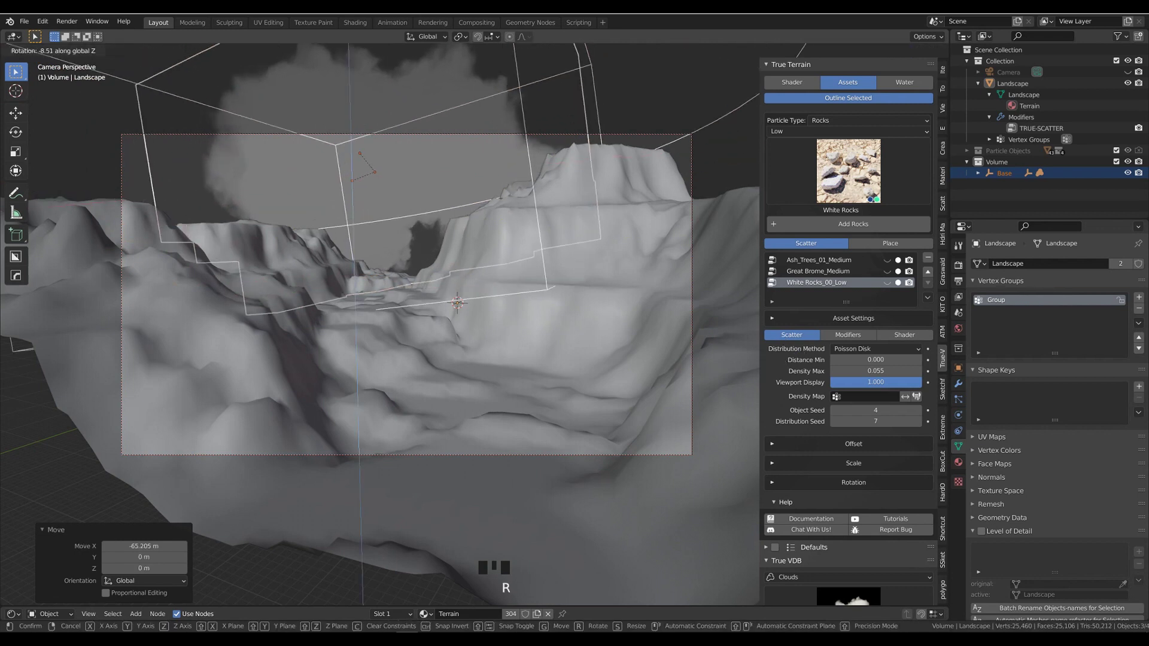
click(663, 432)
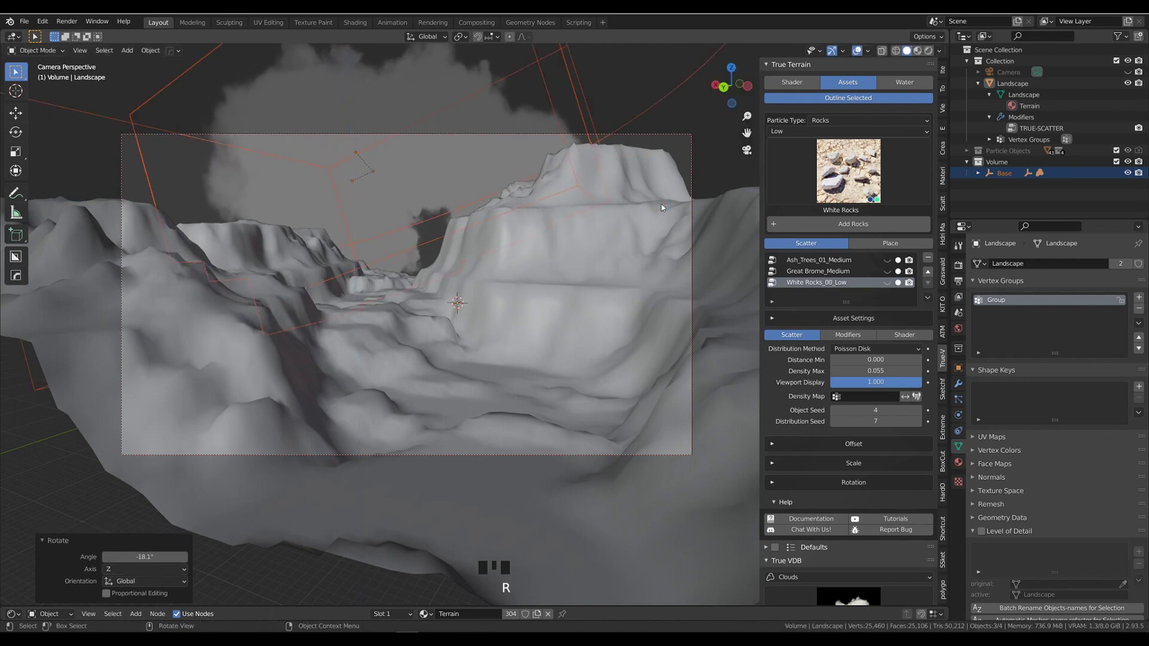
click(258, 564)
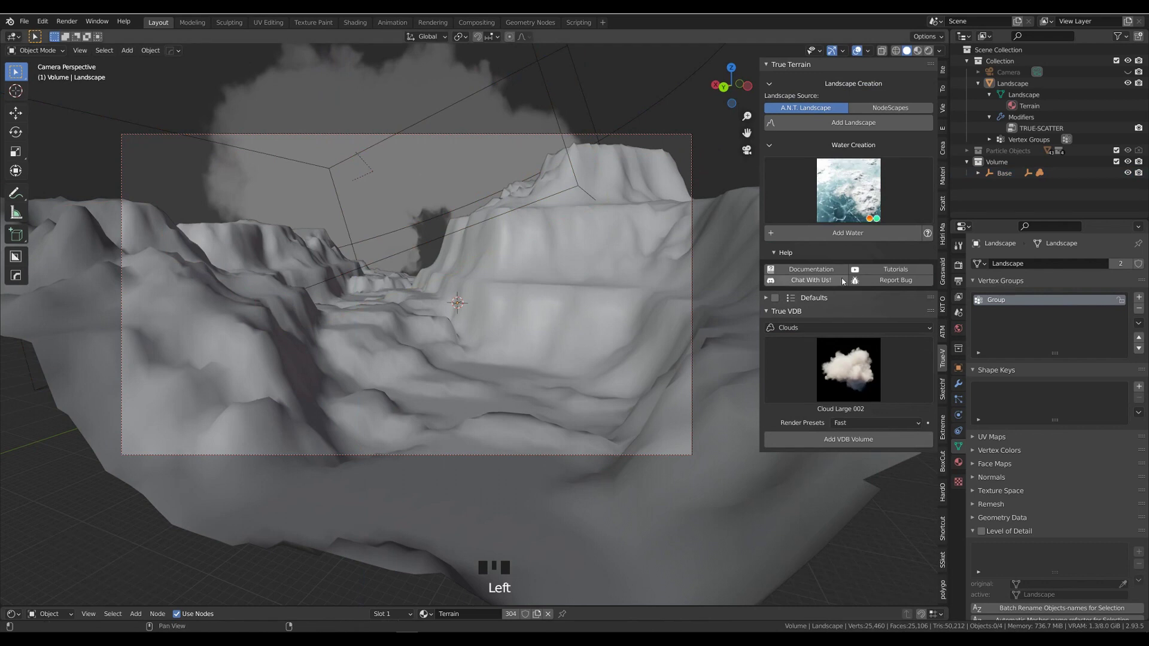
Select the landscape and enable adaptive subdivision with the scattering fix in its terrain shader settings
click(595, 308)
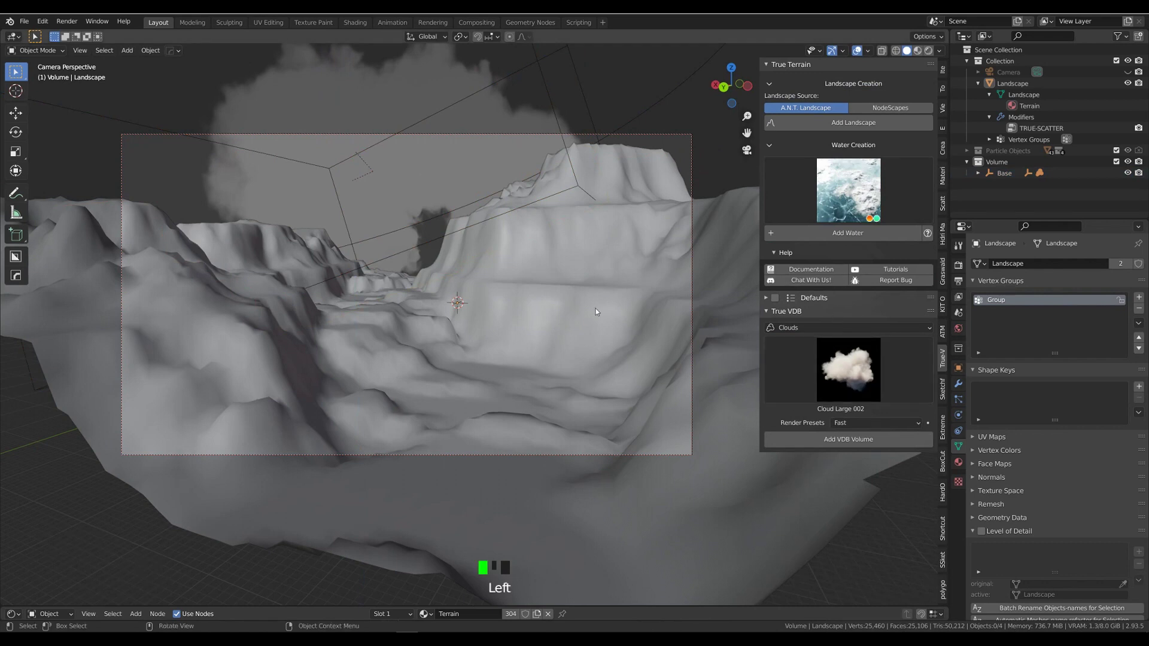
scroll(856, 498, down, 4)
scroll(856, 498, down, 5)
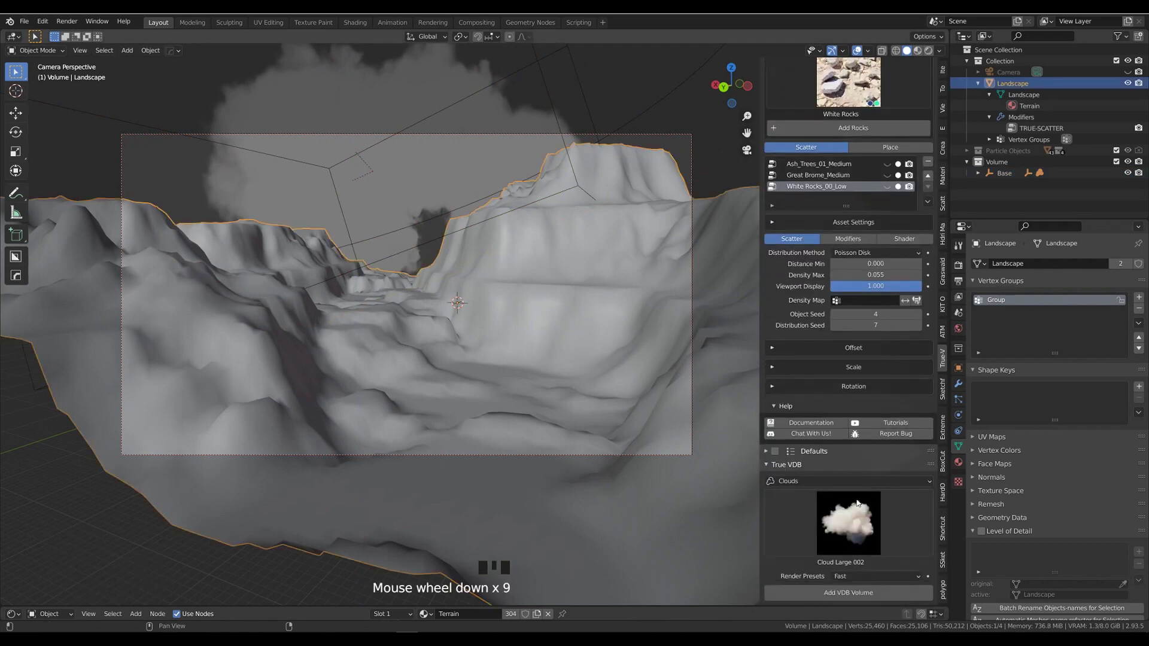
scroll(804, 141, up, 1)
scroll(804, 142, up, 8)
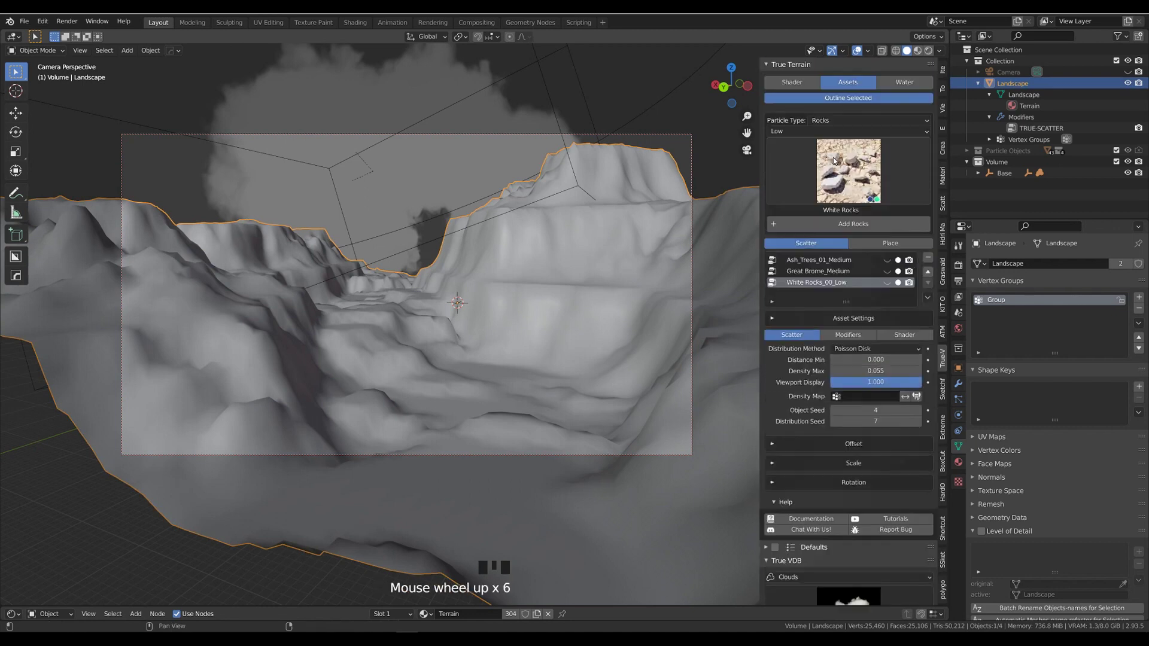
click(790, 83)
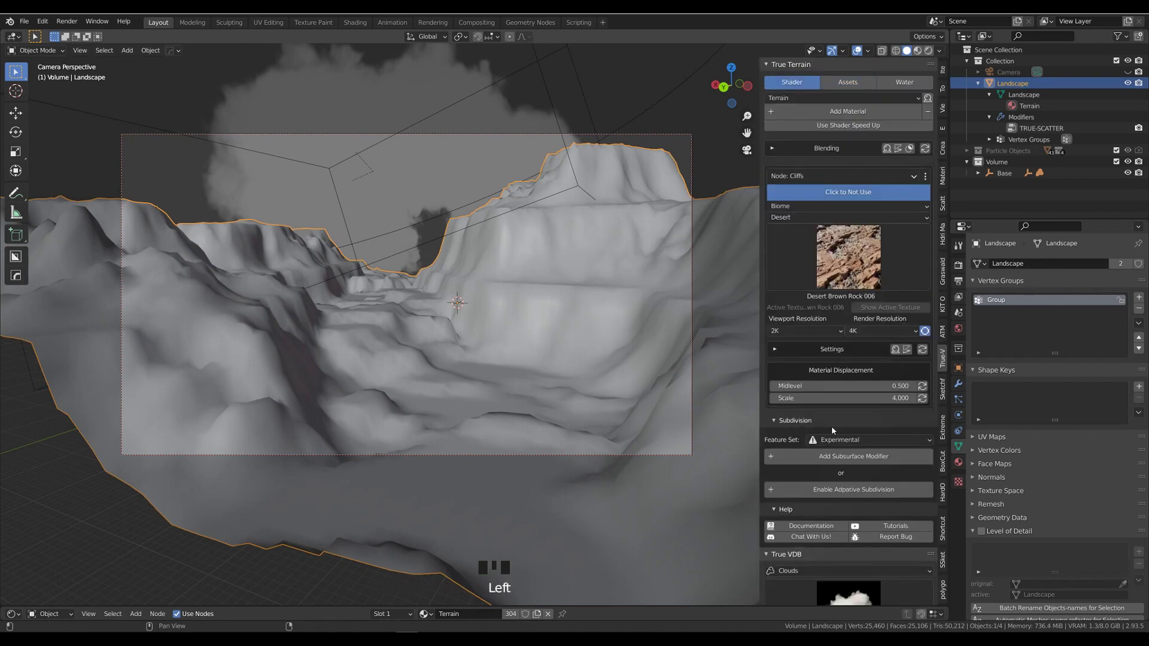
scroll(831, 426, down, 9)
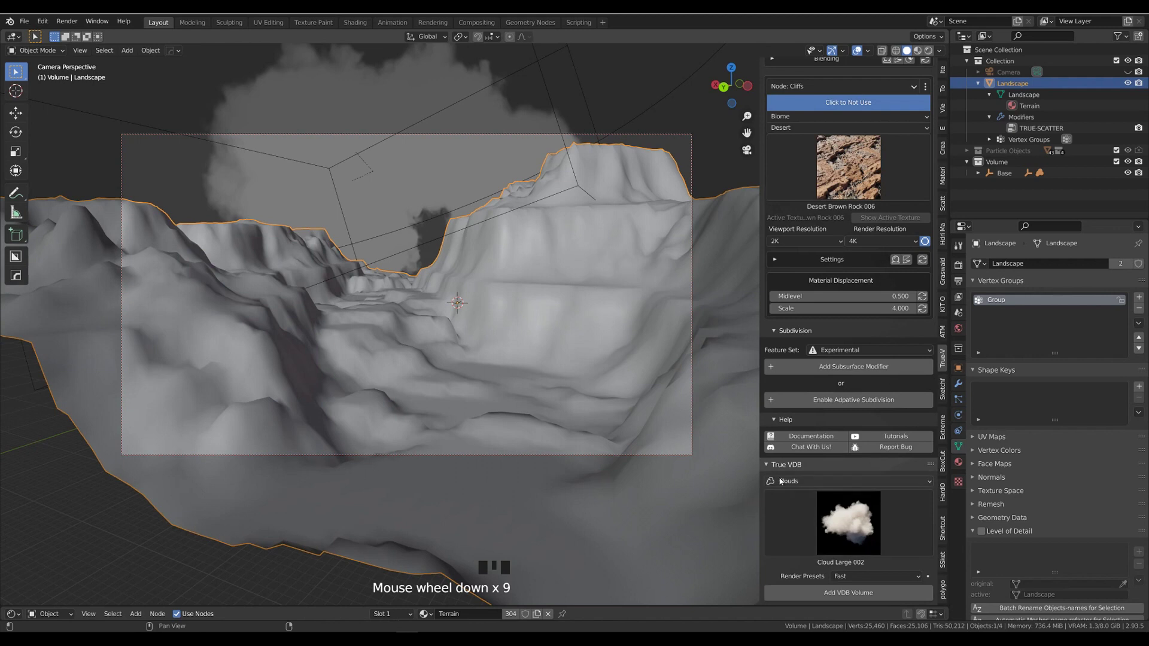
click(837, 465)
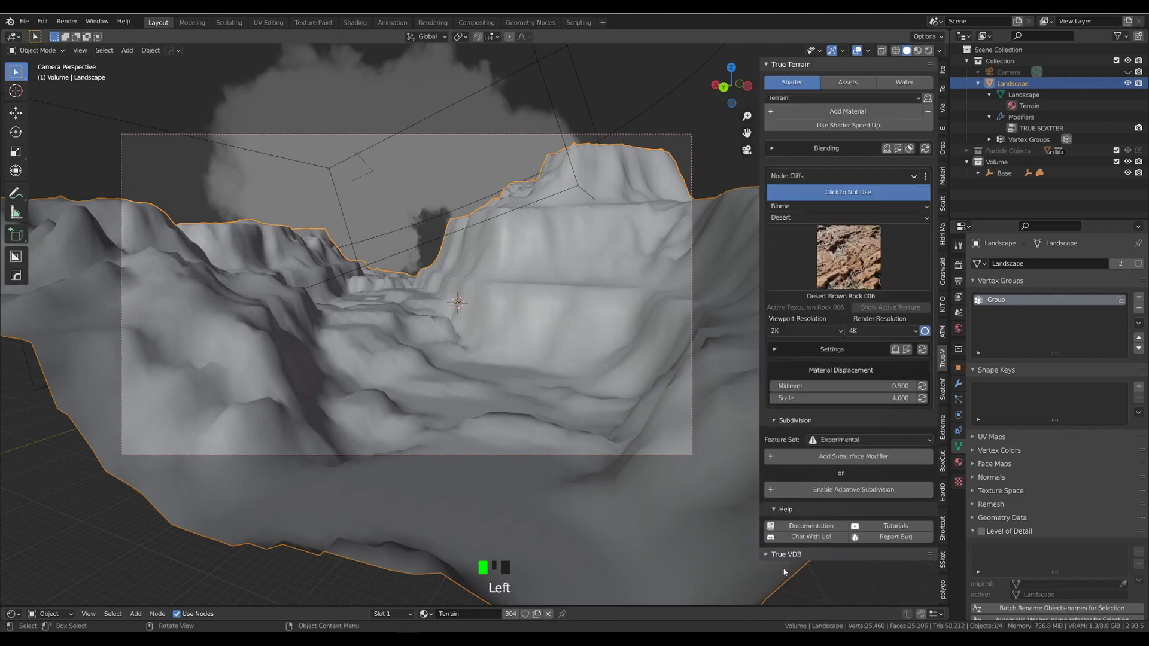
click(838, 491)
click(841, 602)
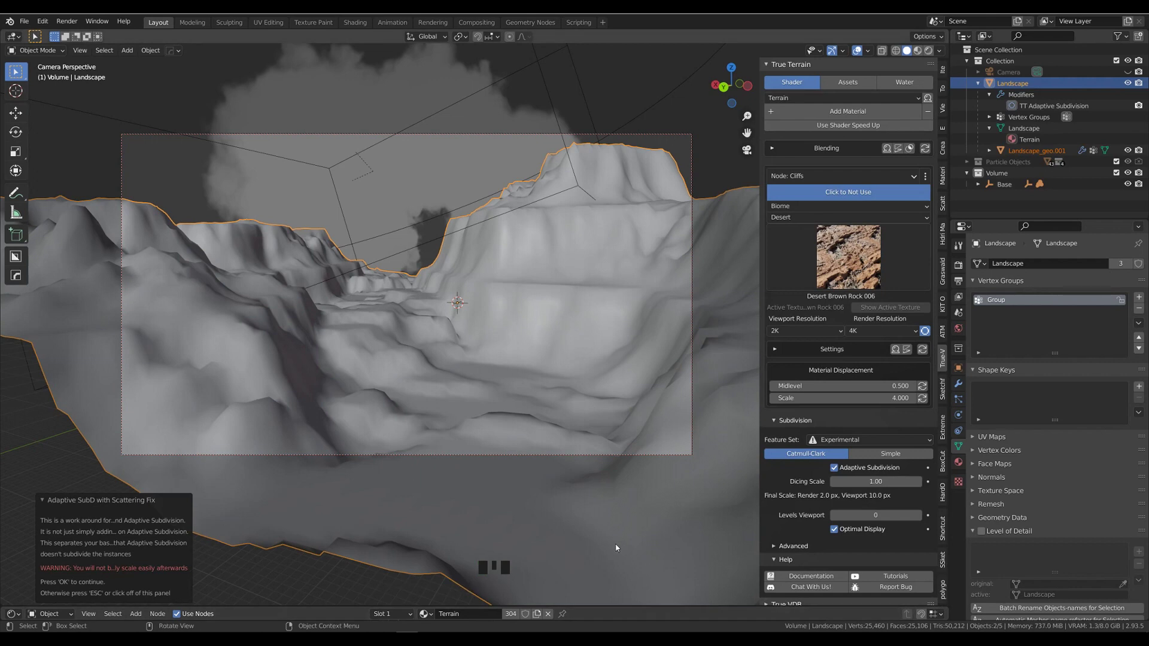
Switch the render result to Slot 7 and render the scene with the cloud and adaptive subdivision
key(F11)
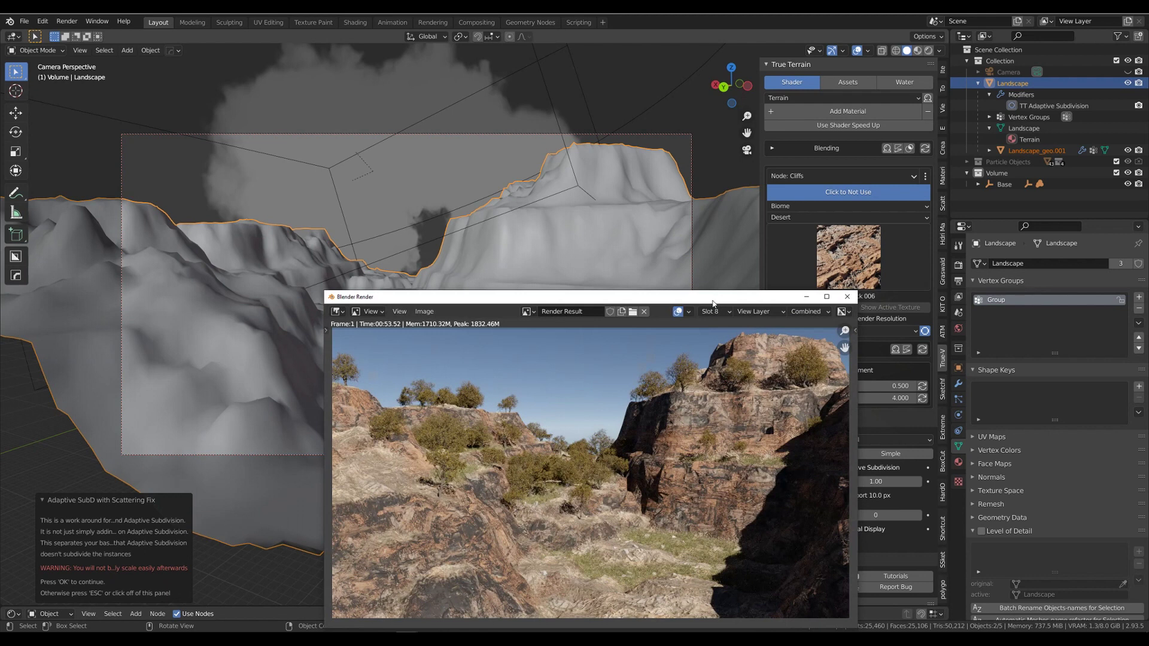
key(F11)
click(635, 163)
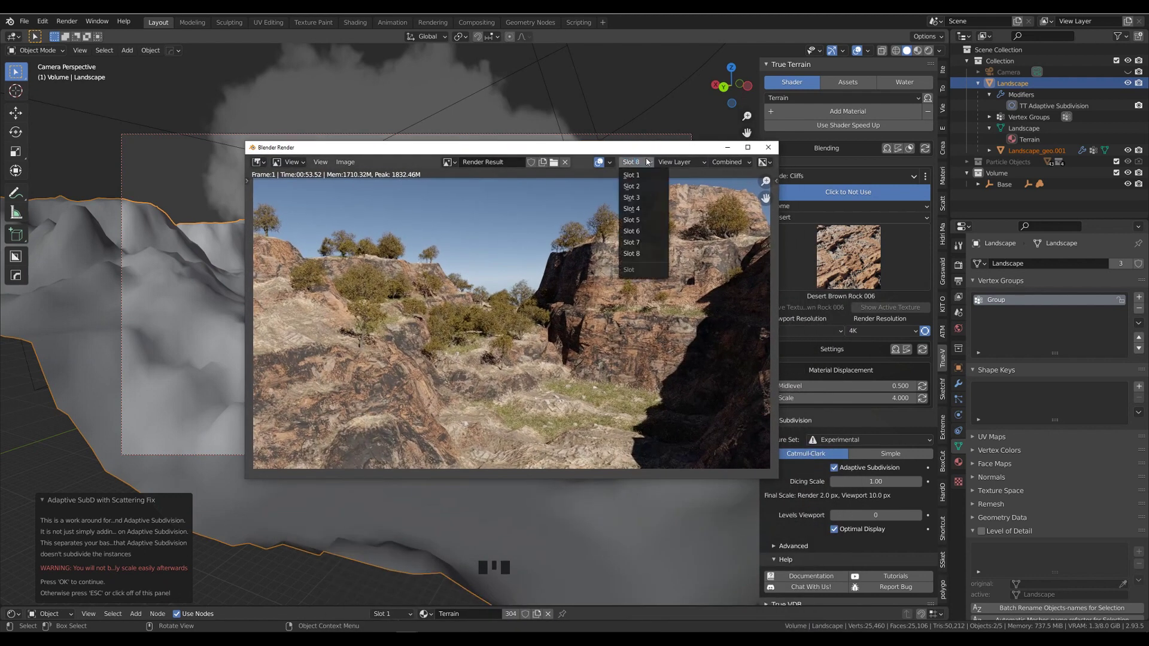
click(656, 242)
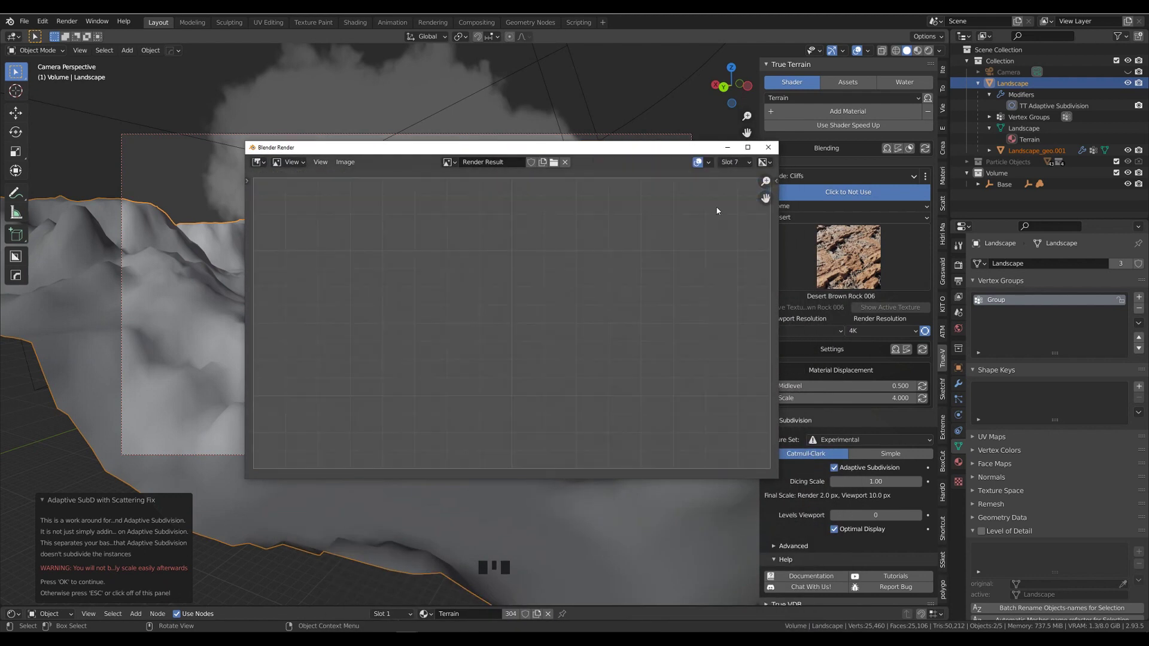
key(F12)
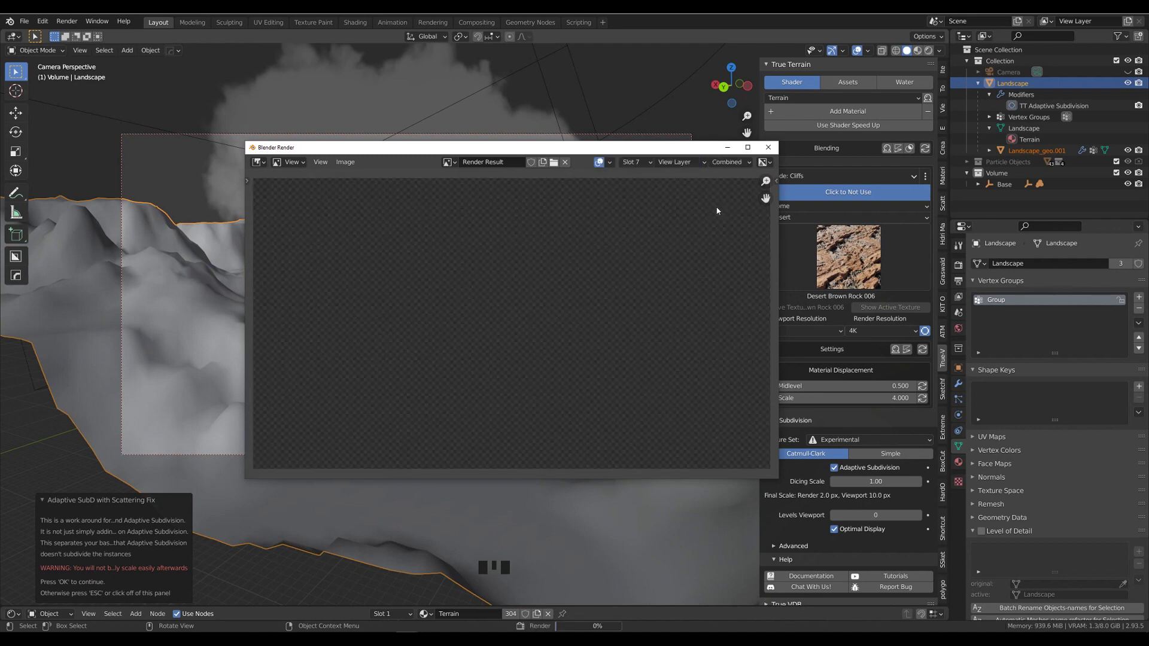